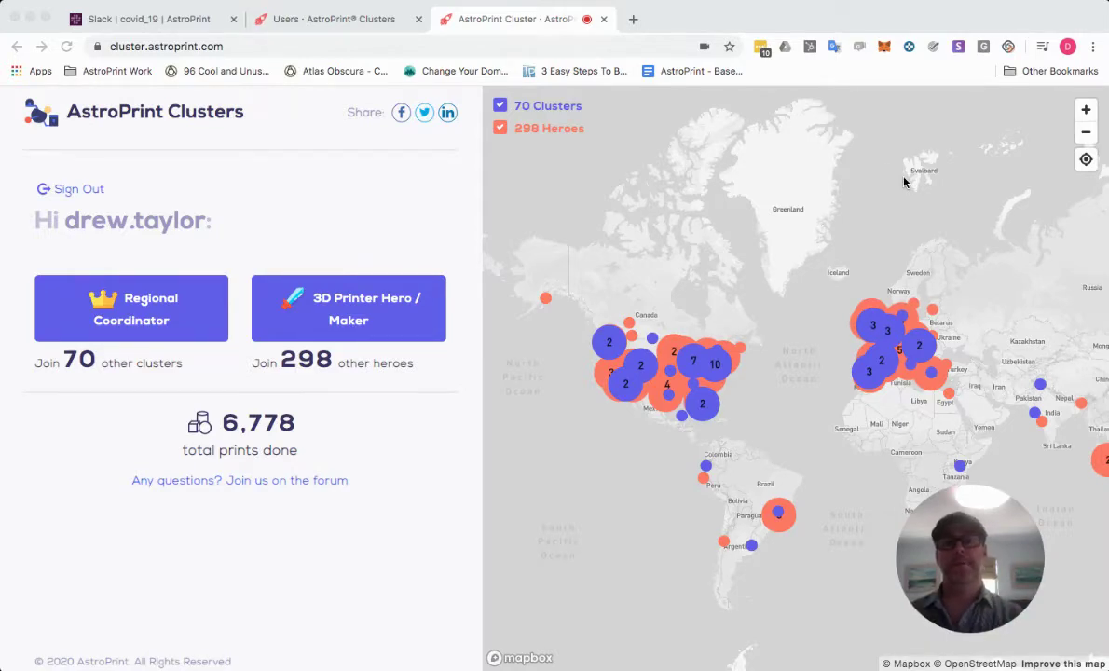
click(333, 21)
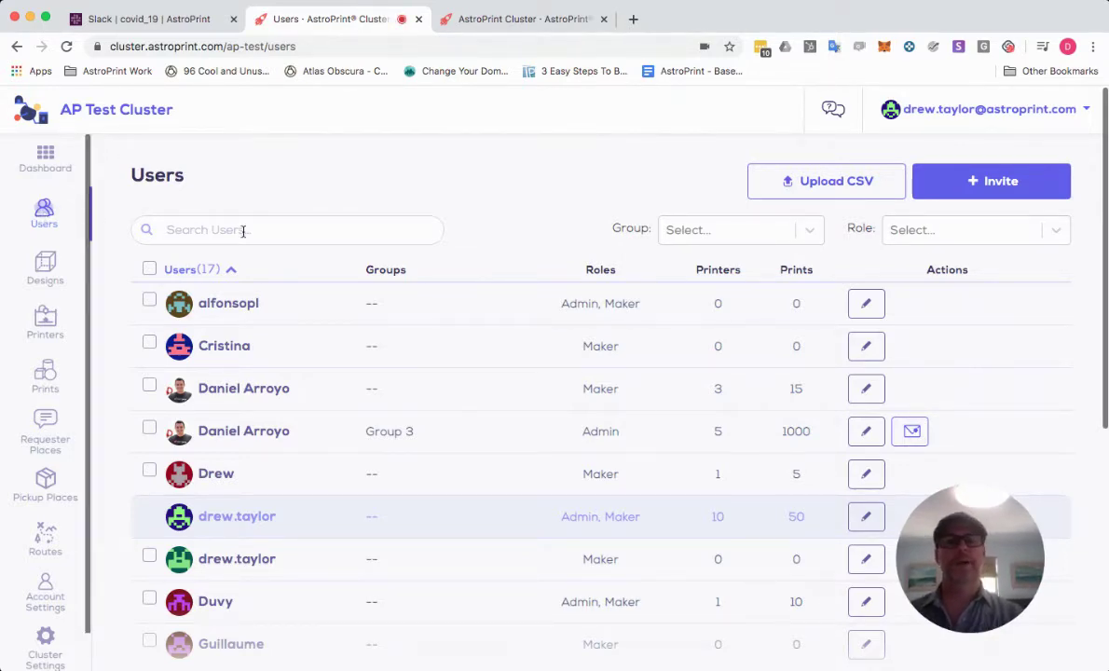
click(941, 182)
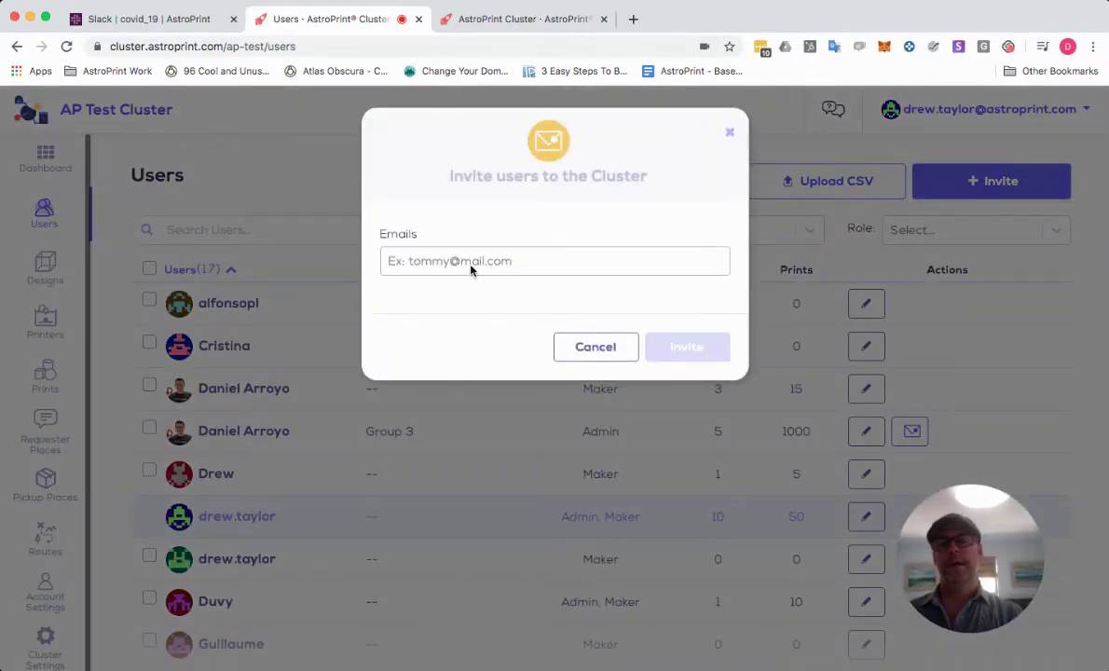
click(728, 133)
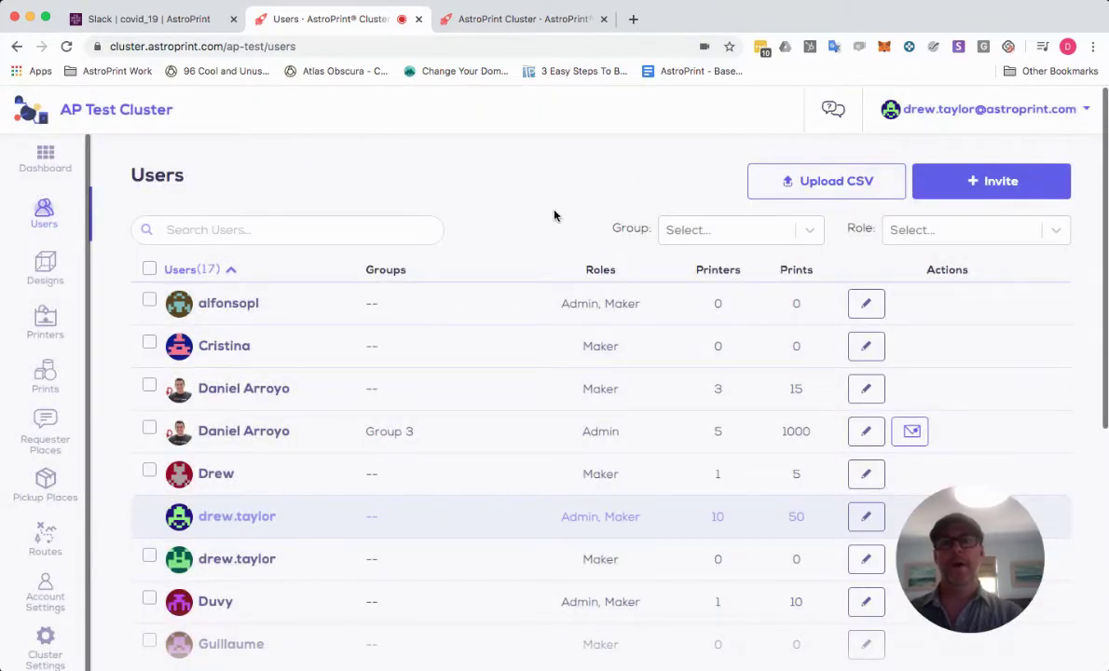
Review the second user's Groups options and the Role filter list without saving anything
click(866, 345)
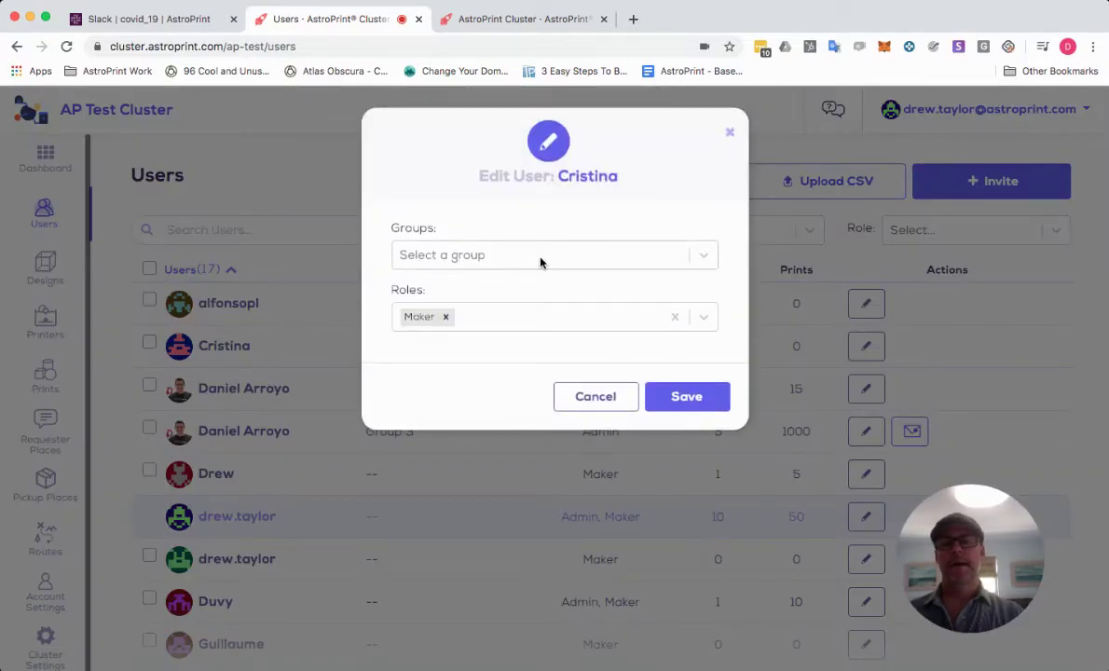
click(540, 260)
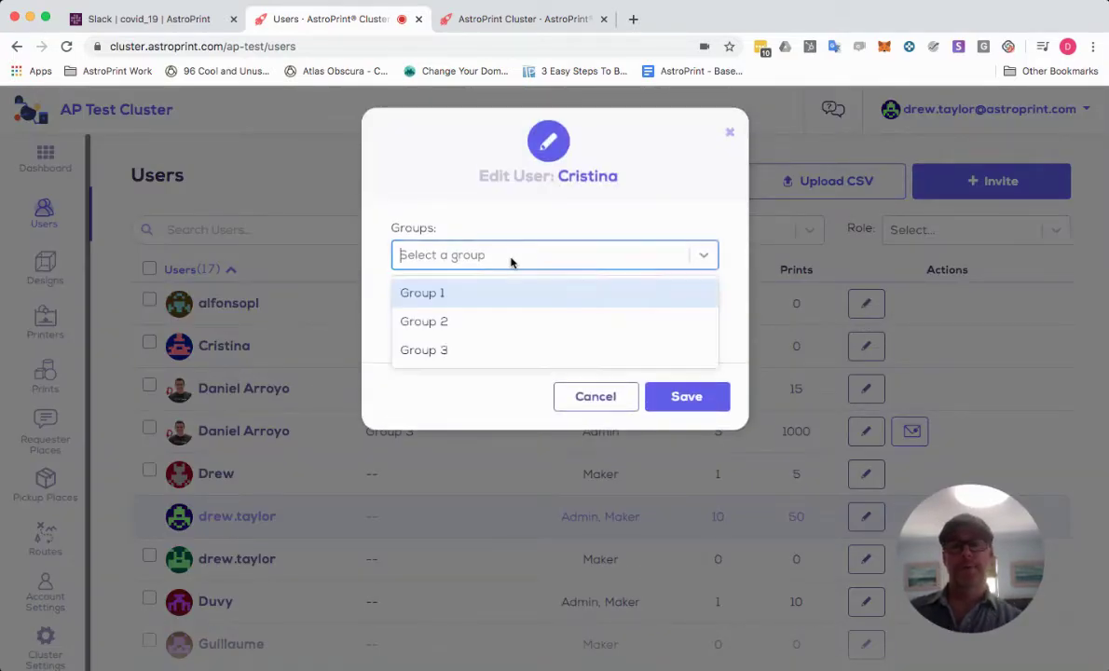
click(534, 220)
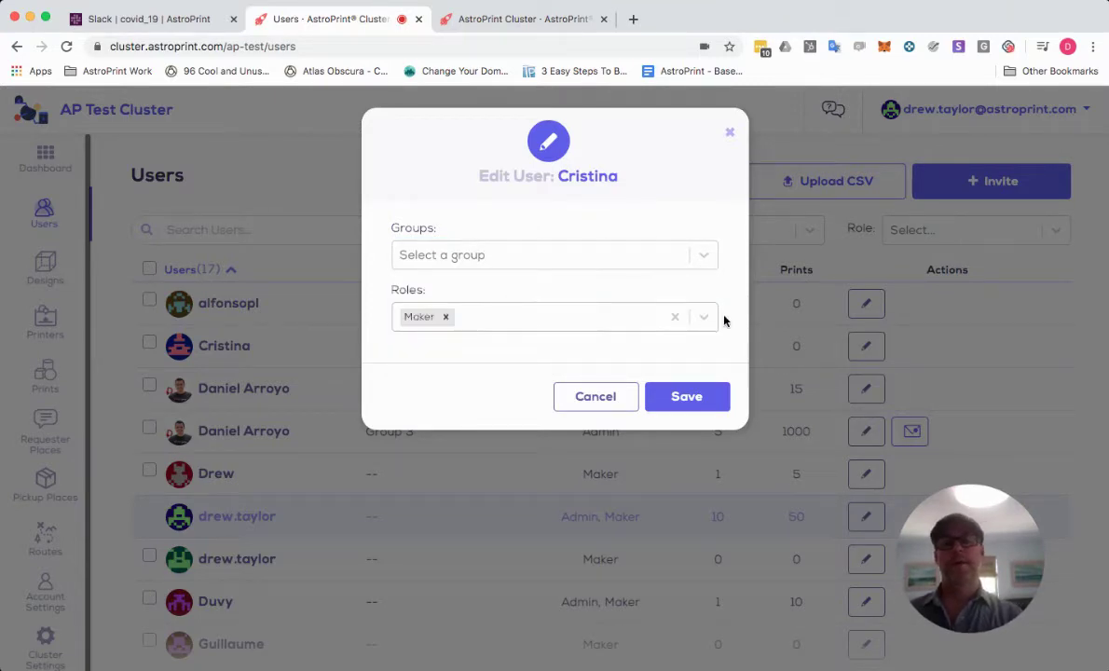
click(728, 132)
click(1056, 232)
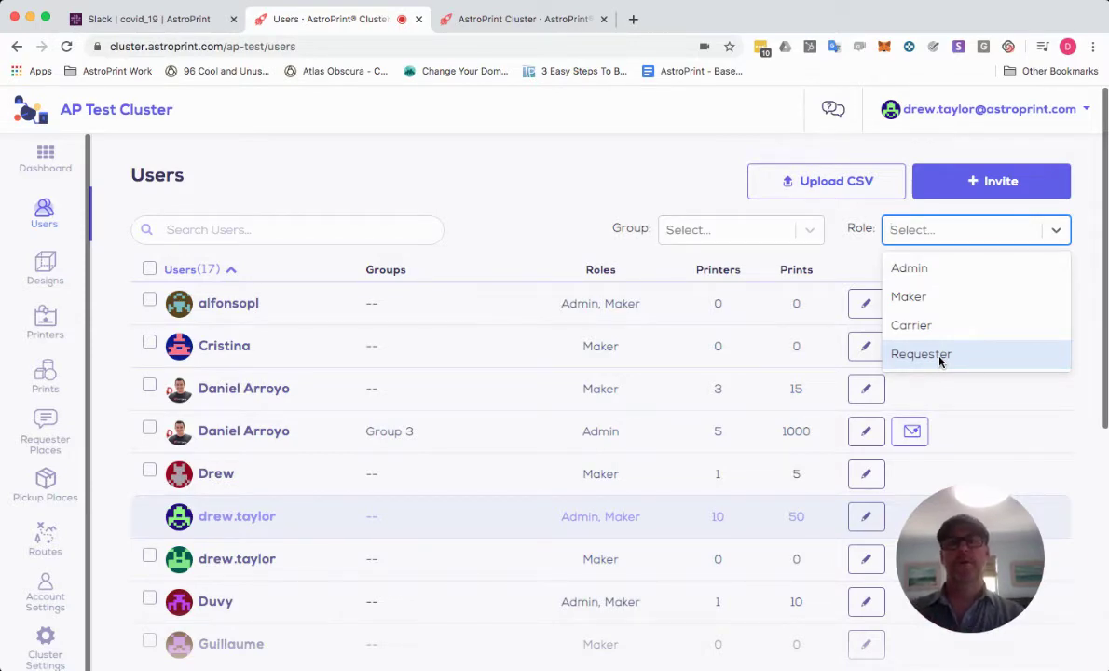
click(525, 185)
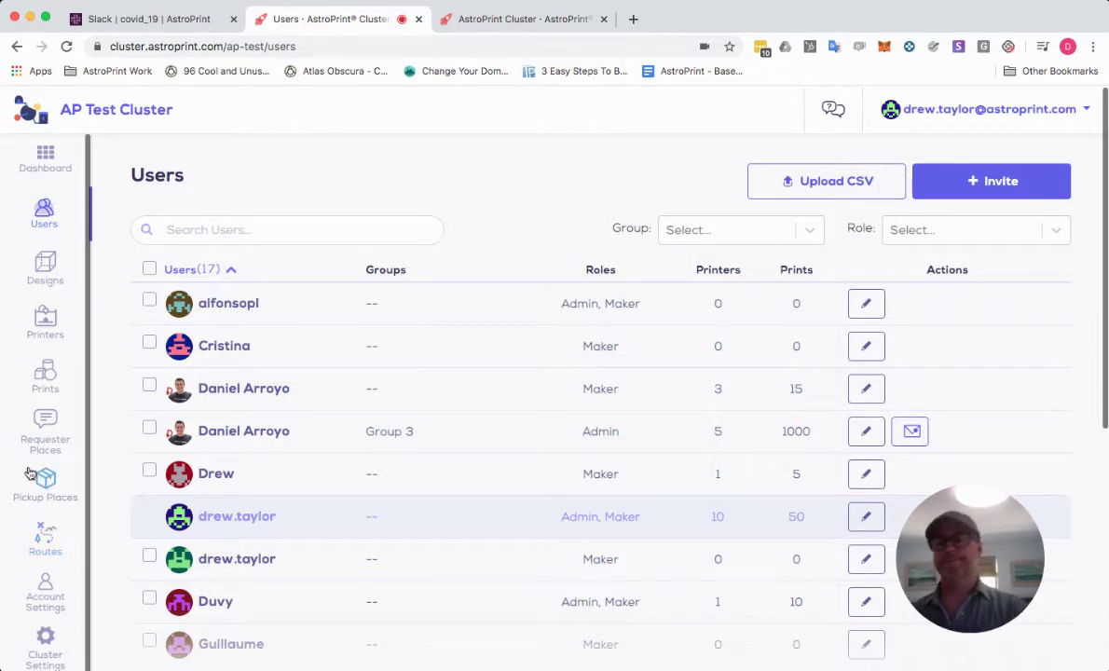
On the Designs page, preview the Add design form and account menu, closing both unchanged
click(45, 269)
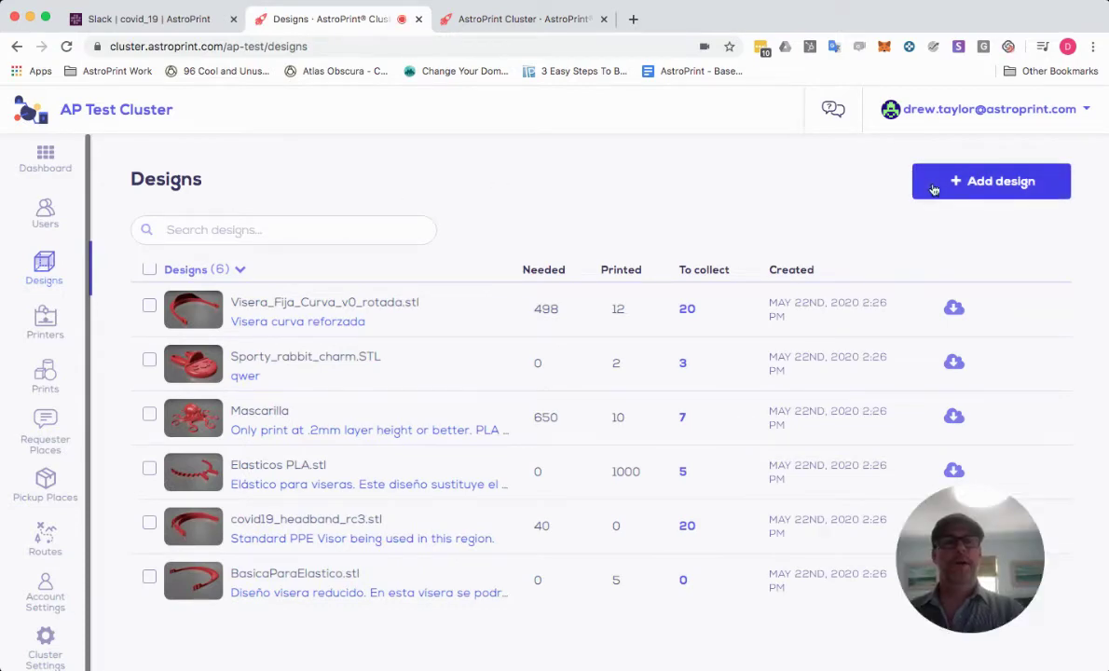
click(978, 181)
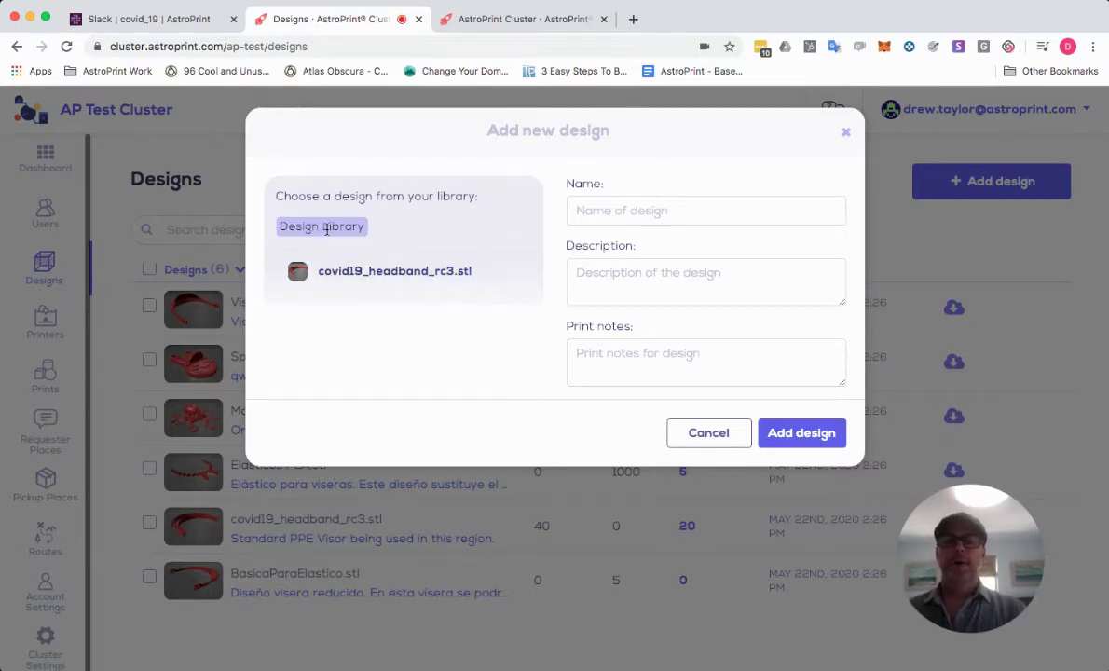
drag(339, 226, 278, 230)
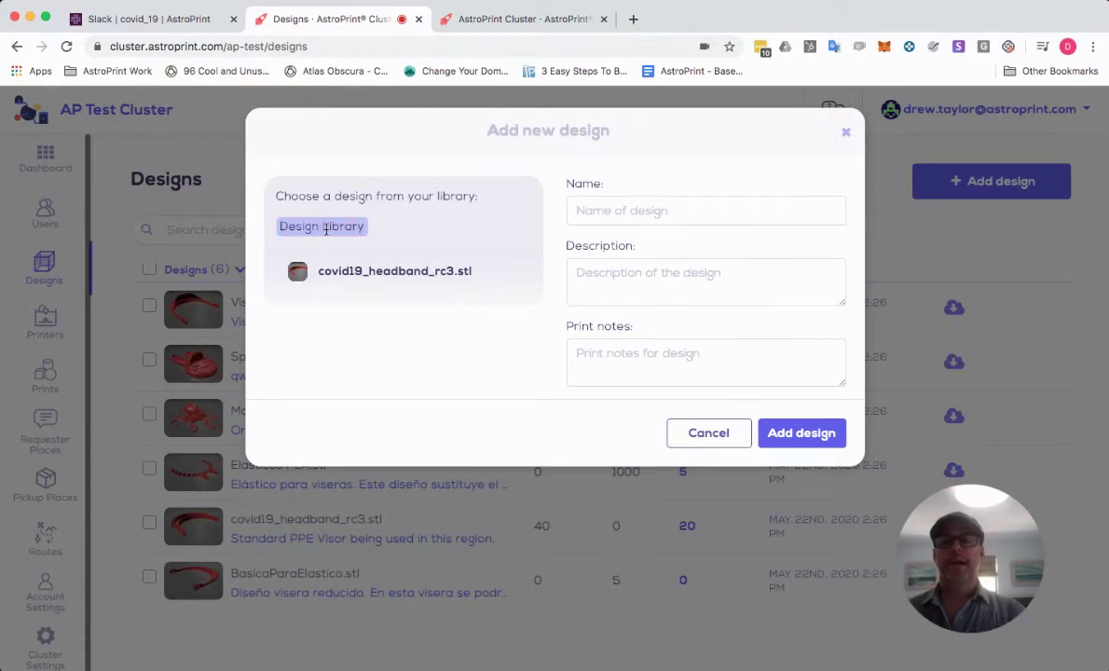
click(843, 137)
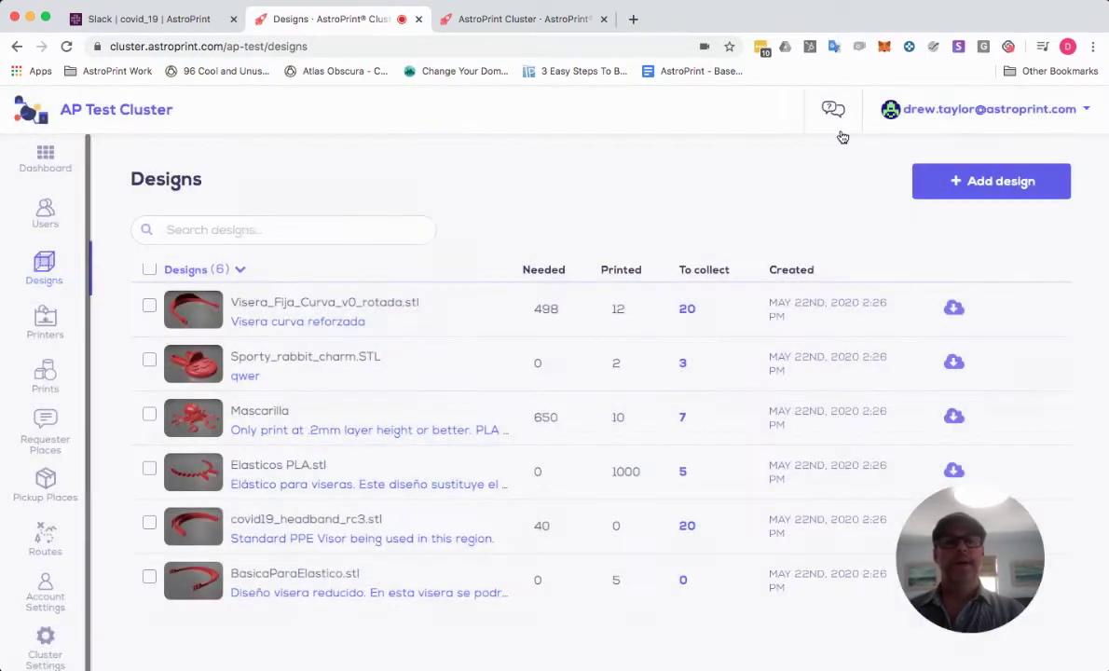
click(959, 110)
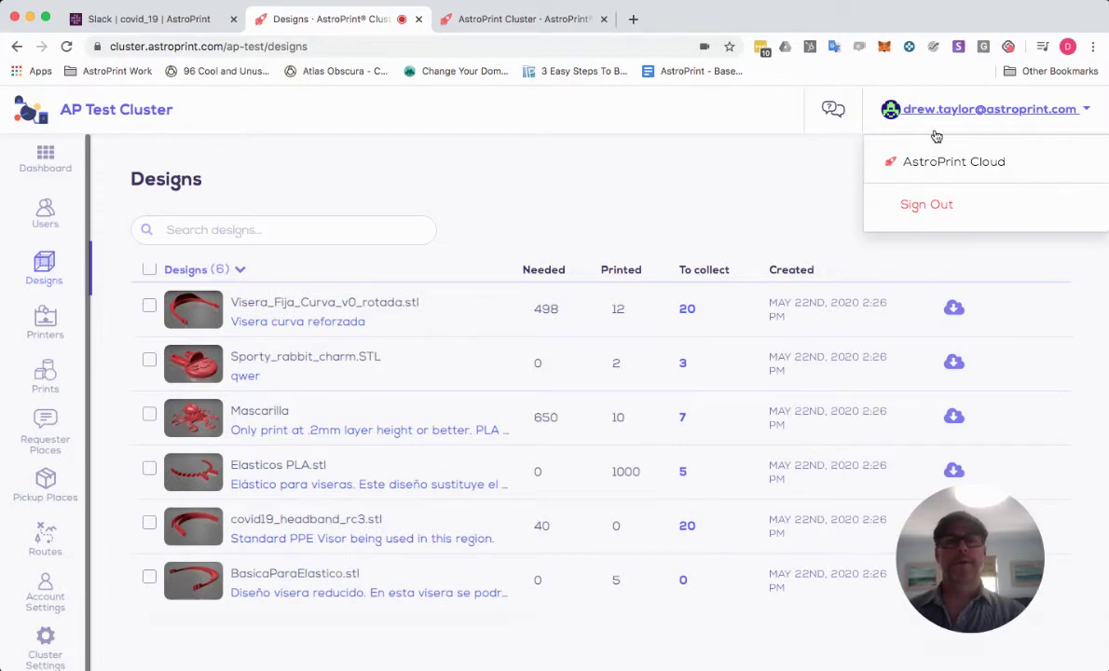
click(712, 199)
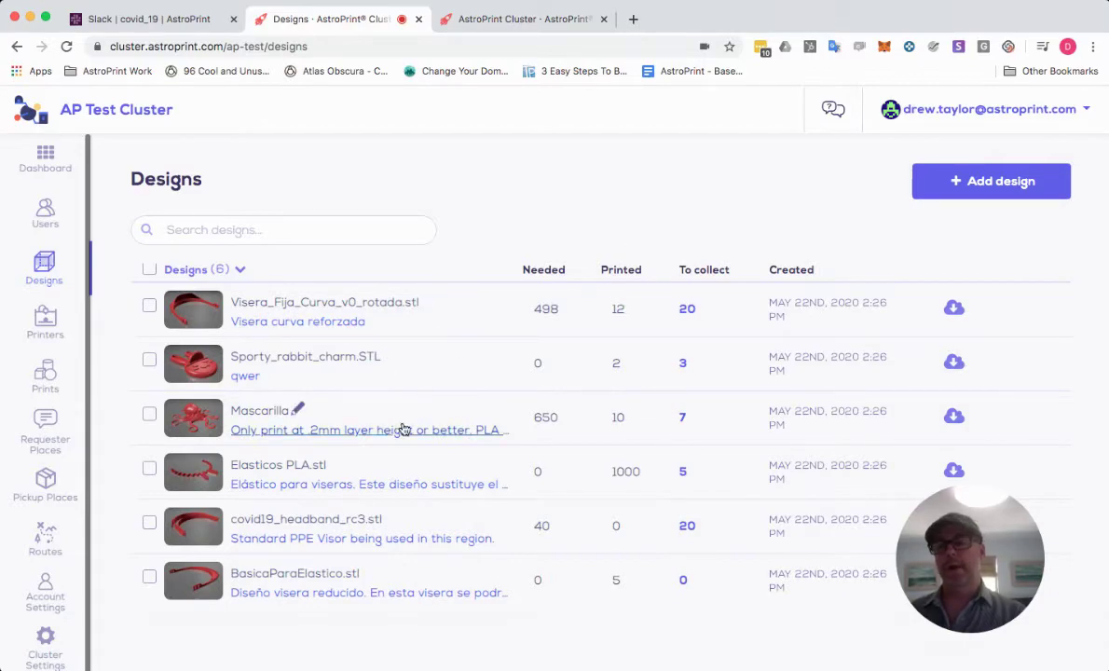
Close covid19_headband_rc3.stl's editor unchanged, then view pickup details for the first design's 20 prints
click(391, 515)
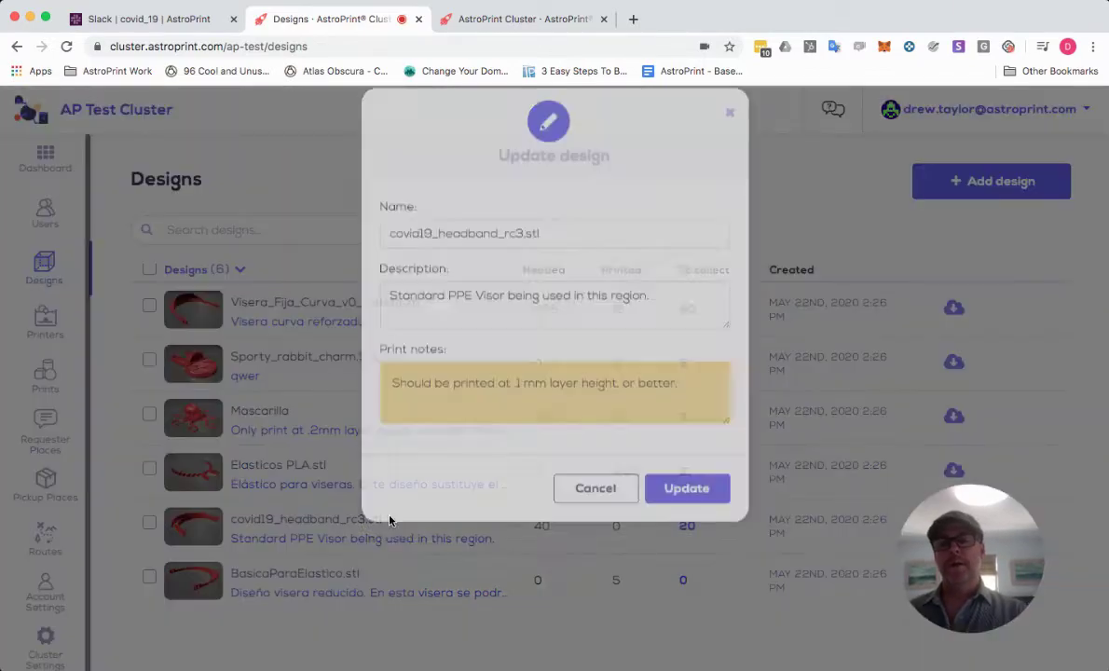
triple_click(492, 400)
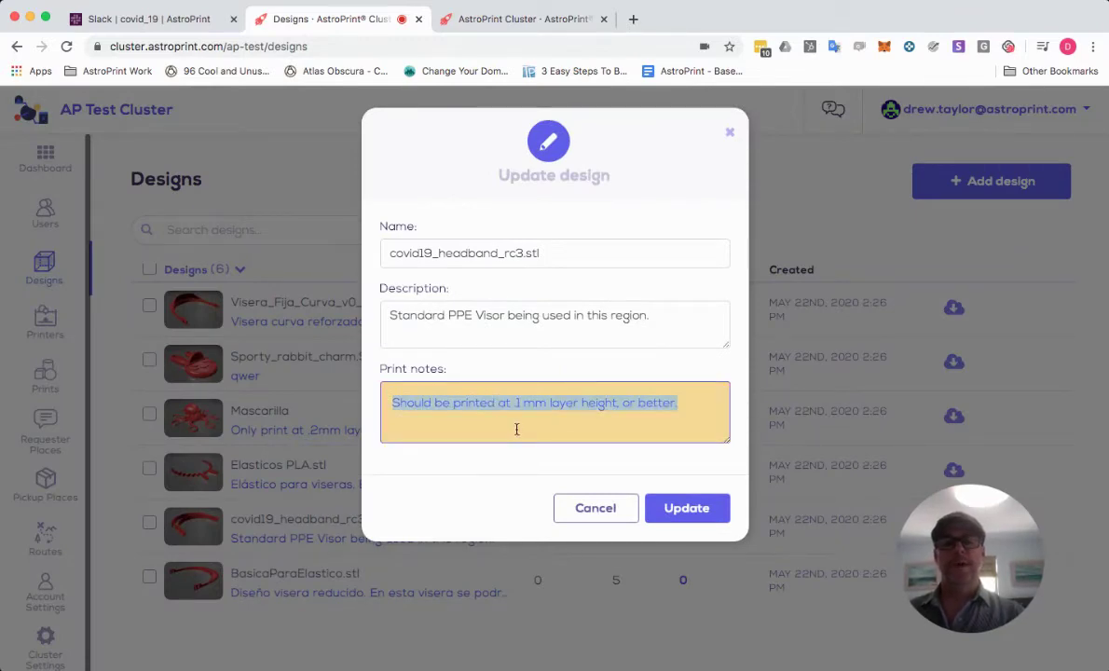
click(727, 135)
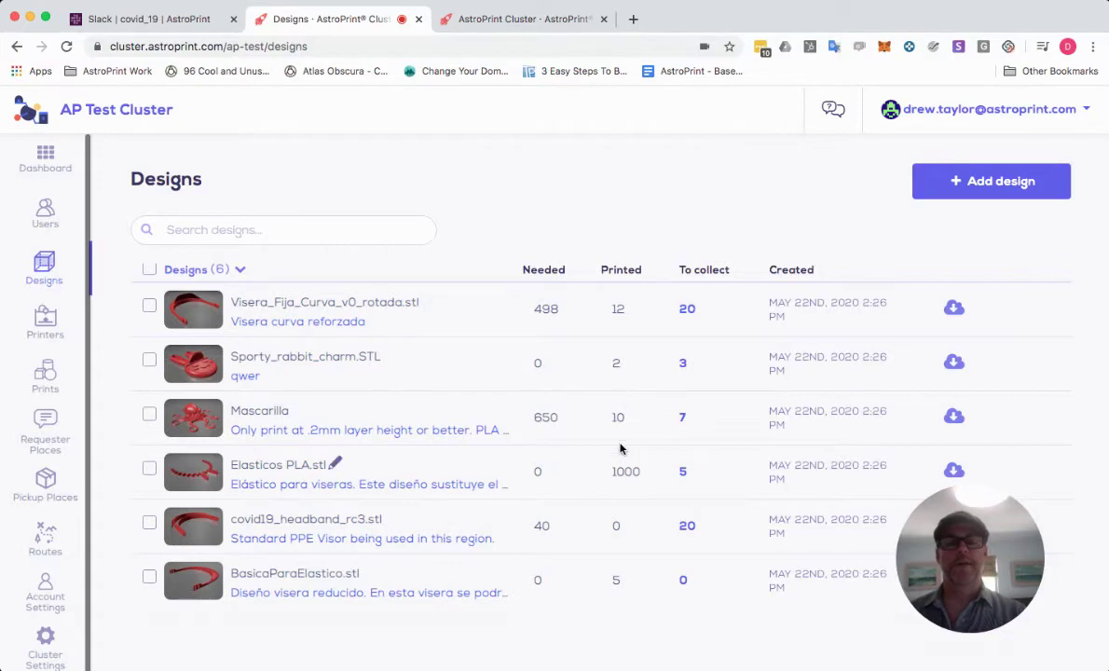
click(685, 311)
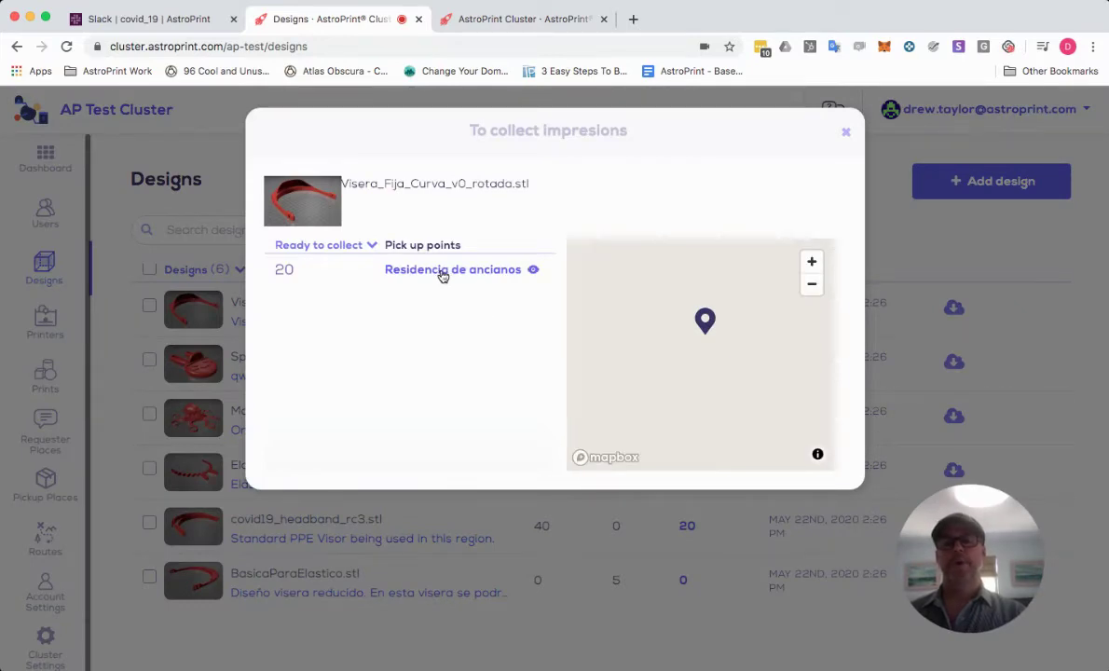
click(845, 135)
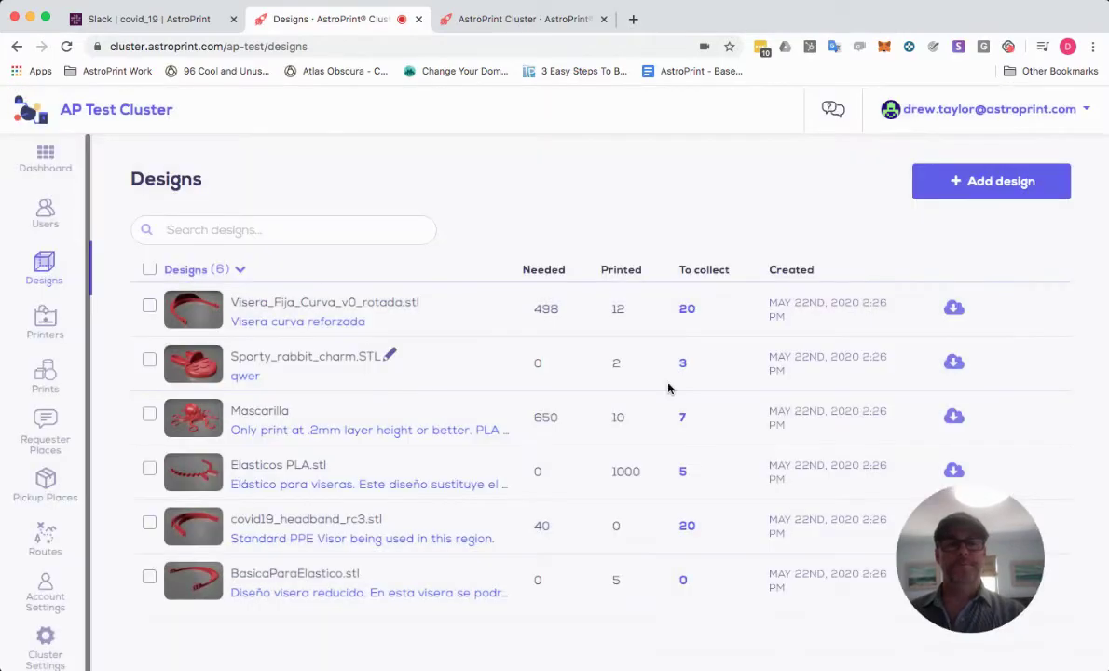
click(42, 318)
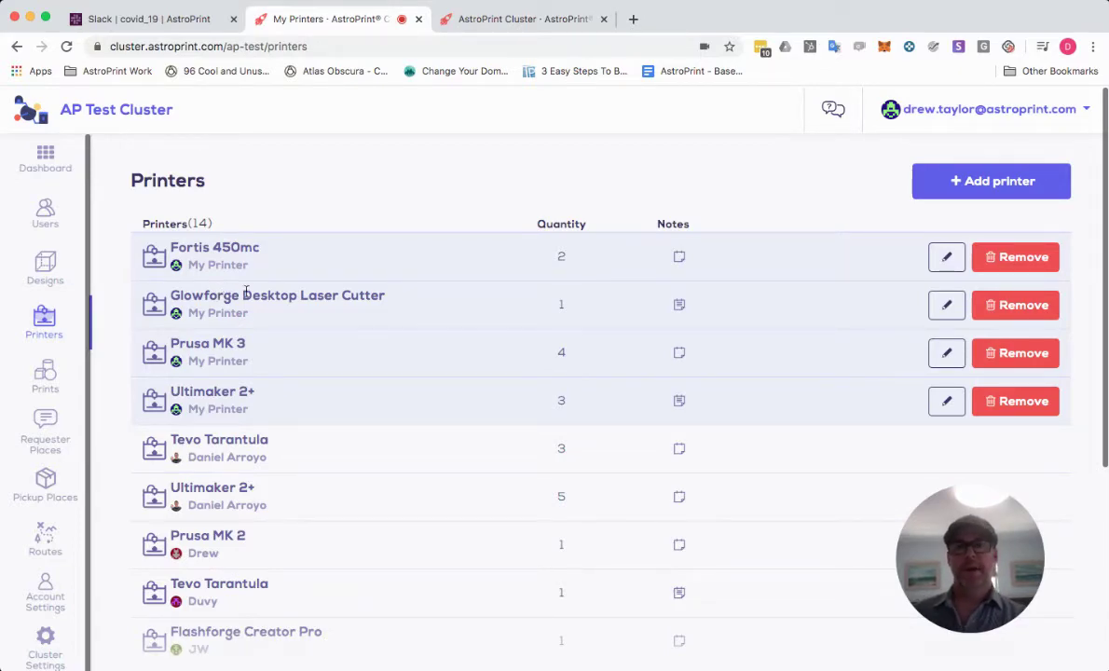
scroll(258, 292, down, 2)
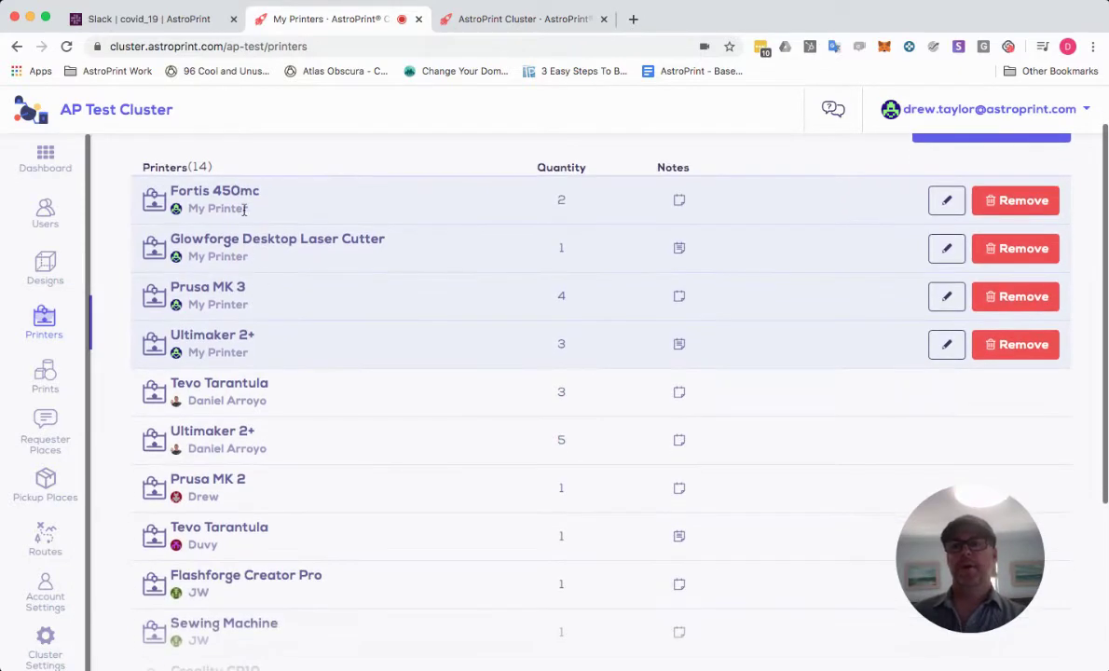
scroll(238, 333, down, 2)
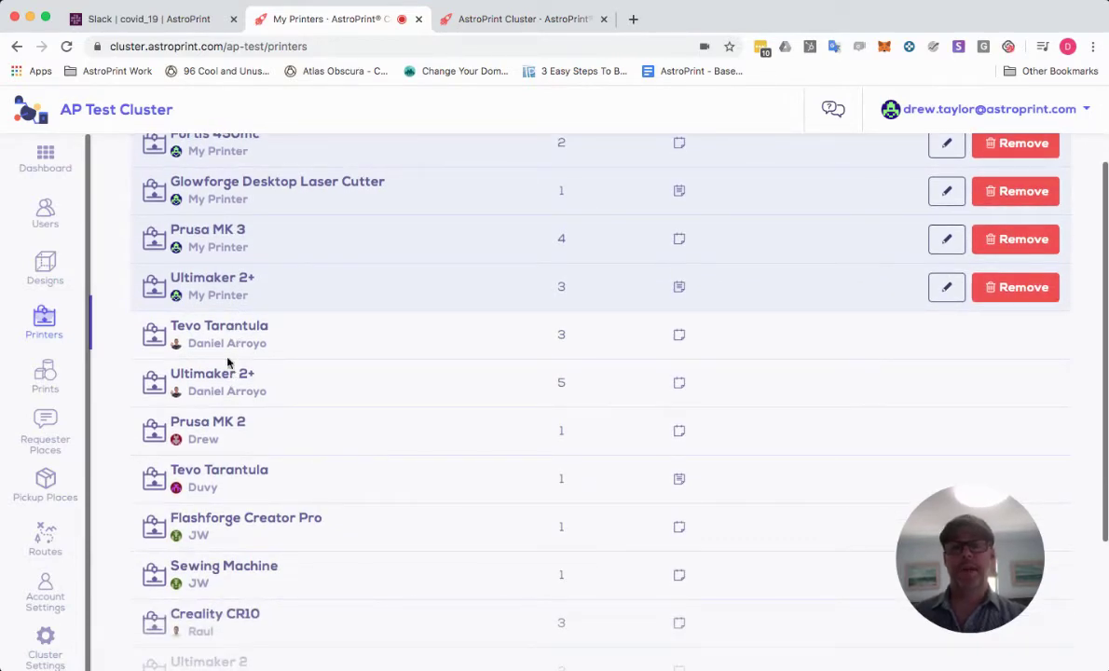
scroll(225, 386, up, 2)
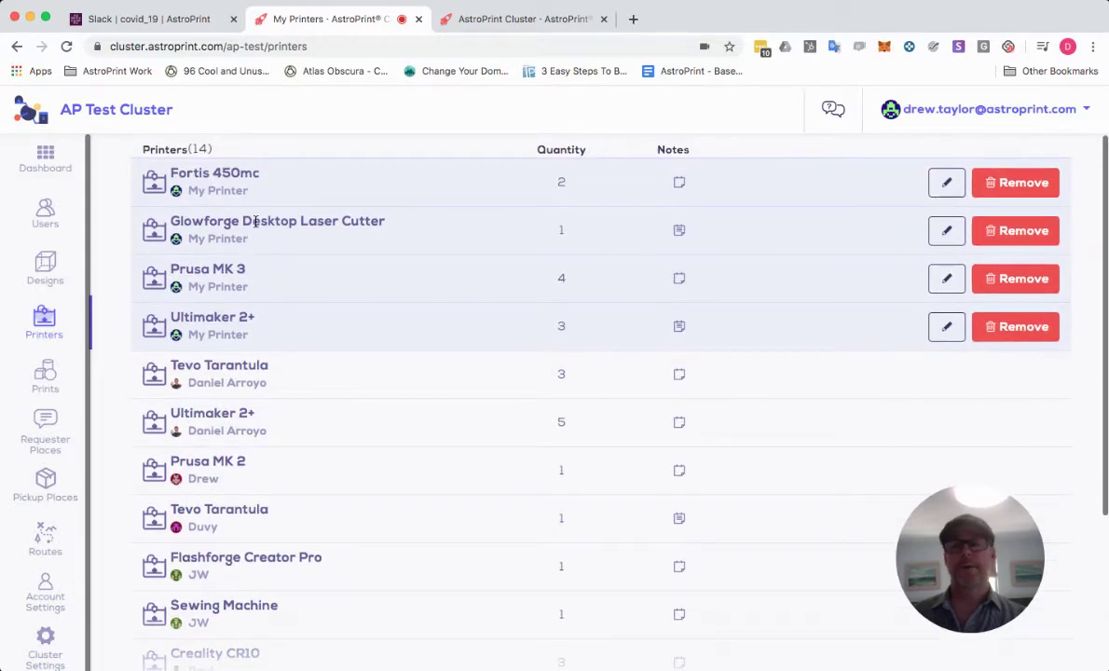
scroll(255, 221, down, 5)
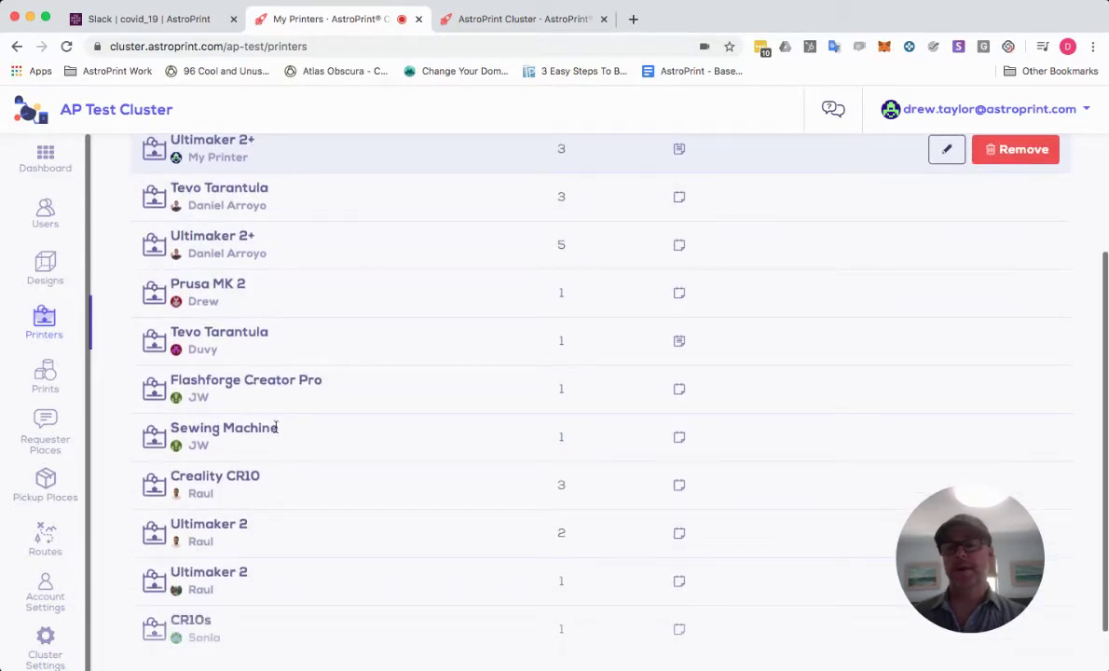
drag(276, 428, 155, 389)
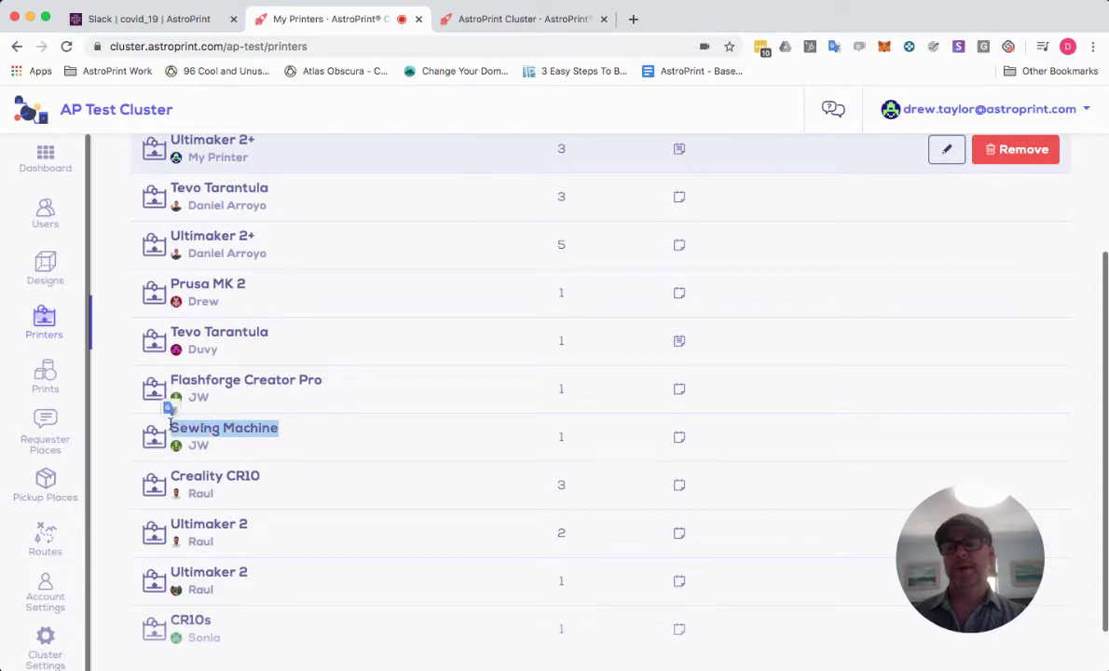
click(266, 428)
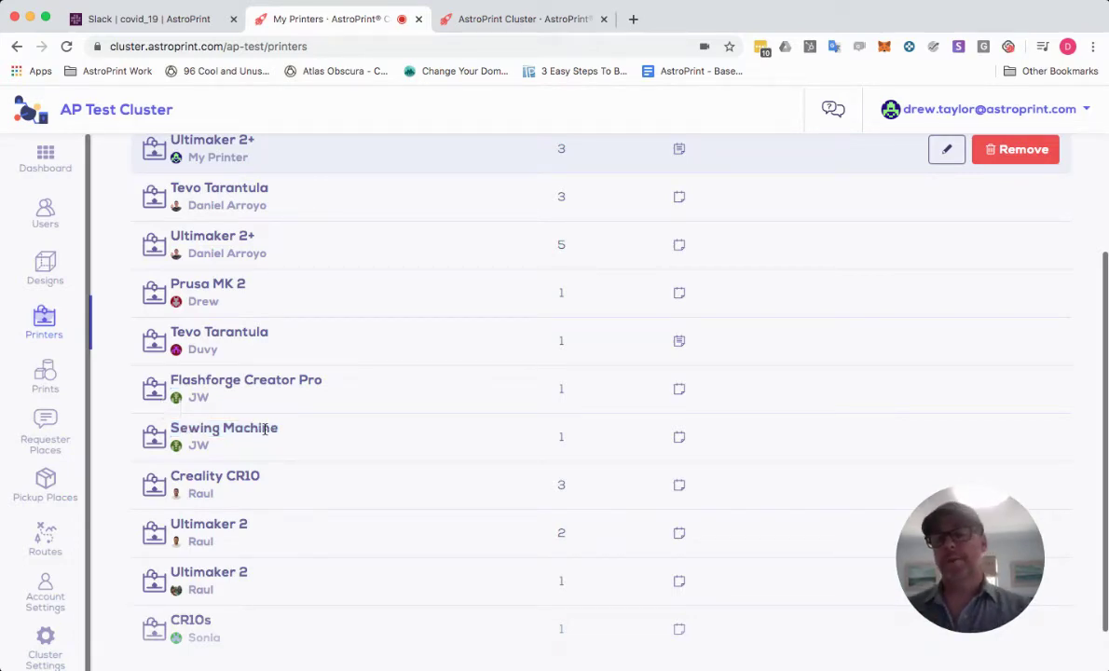
scroll(266, 429, up, 5)
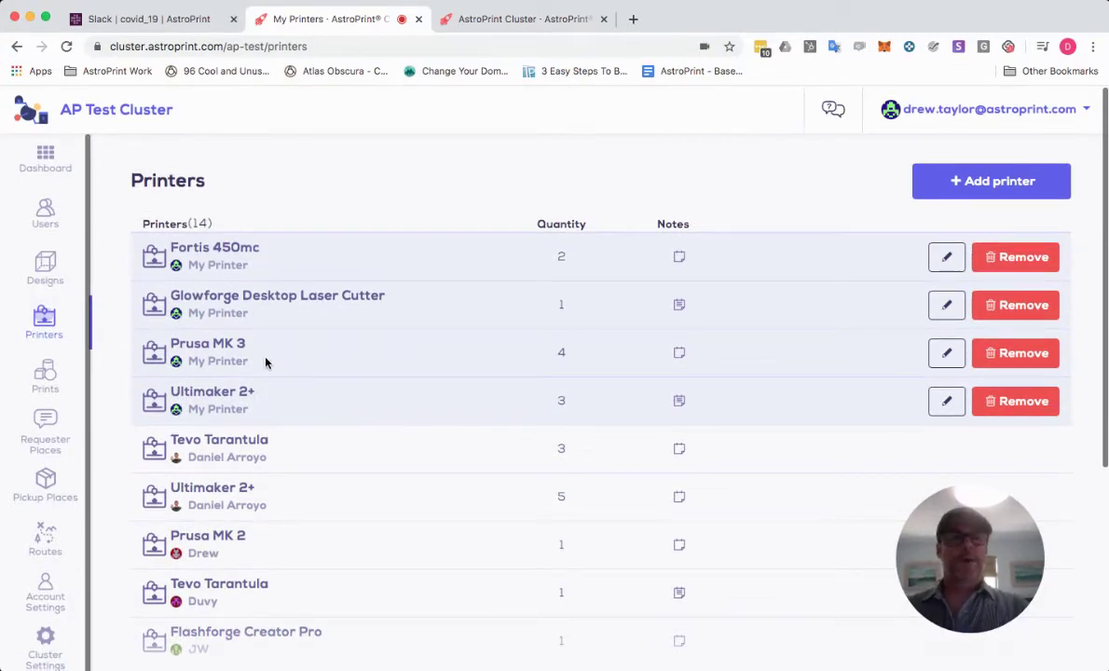
scroll(266, 362, down, 3)
scroll(265, 362, up, 2)
scroll(265, 363, up, 1)
mouse_move(679, 281)
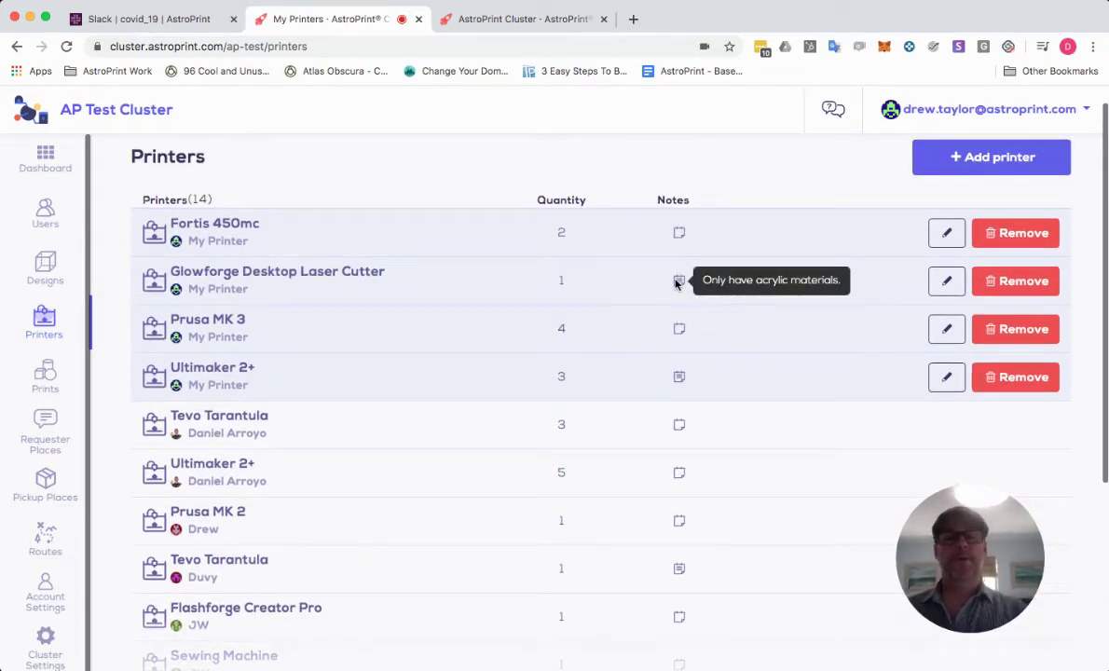
mouse_move(679, 378)
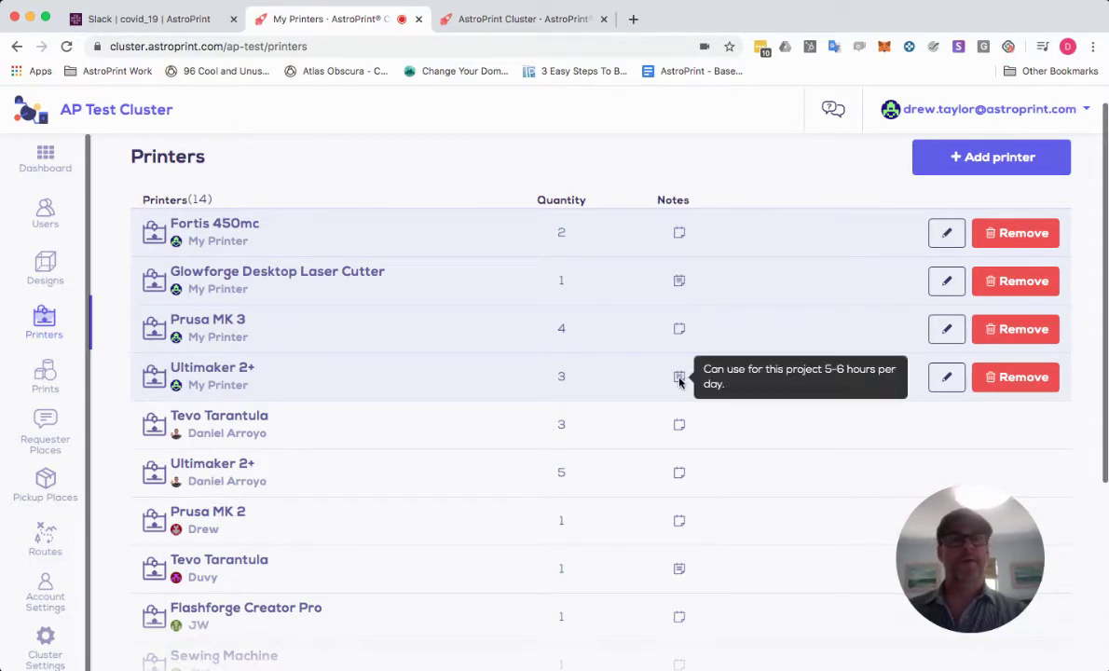
scroll(784, 262, up, 1)
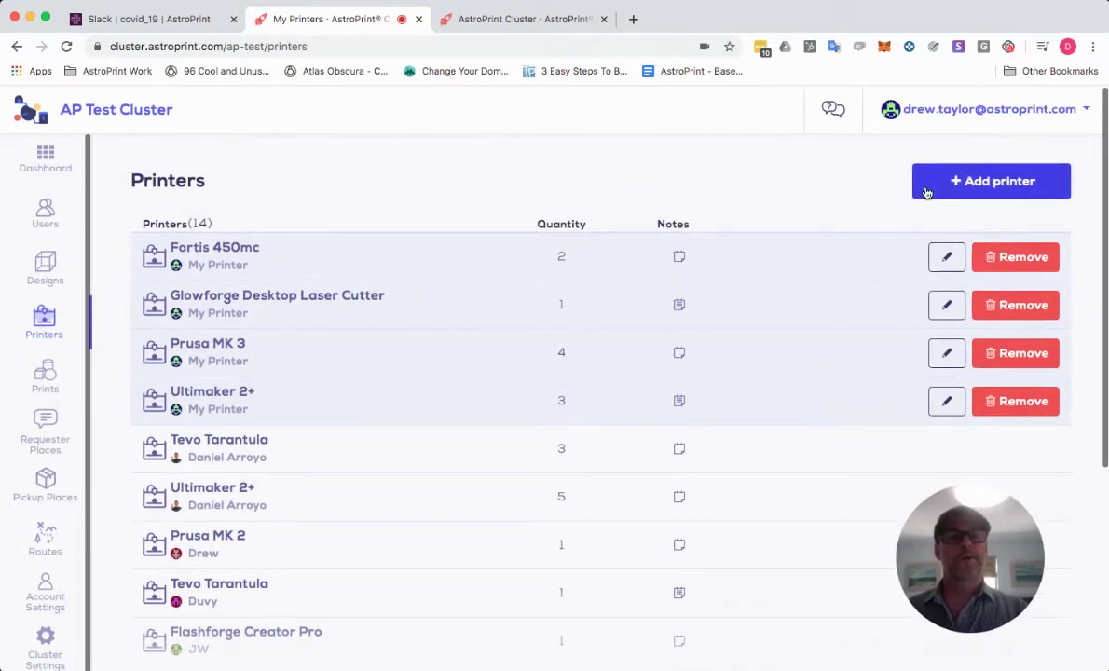
scroll(925, 192, down, 1)
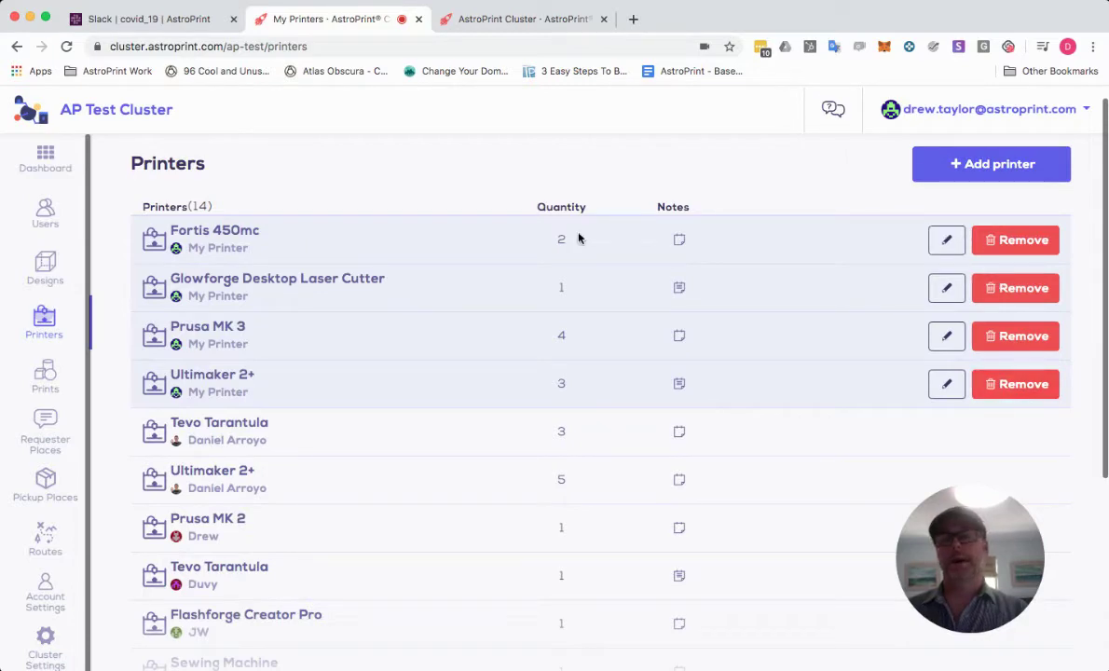
scroll(581, 236, up, 1)
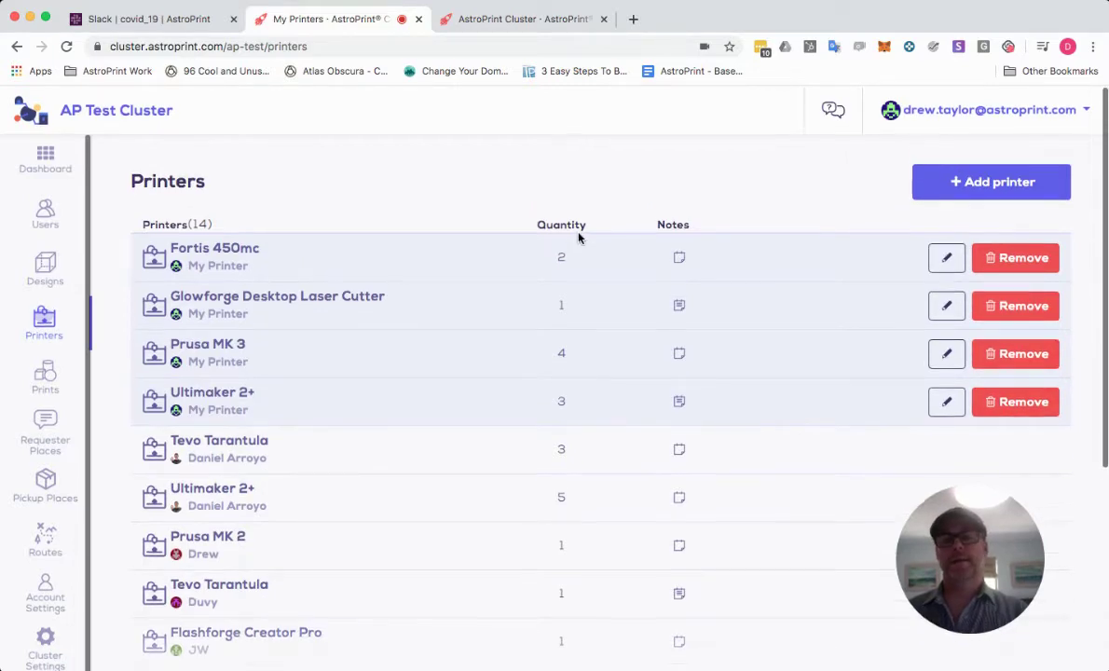
Open Prints and toggle 'Show only my prints' on then off, listing all 1076 prints
click(49, 374)
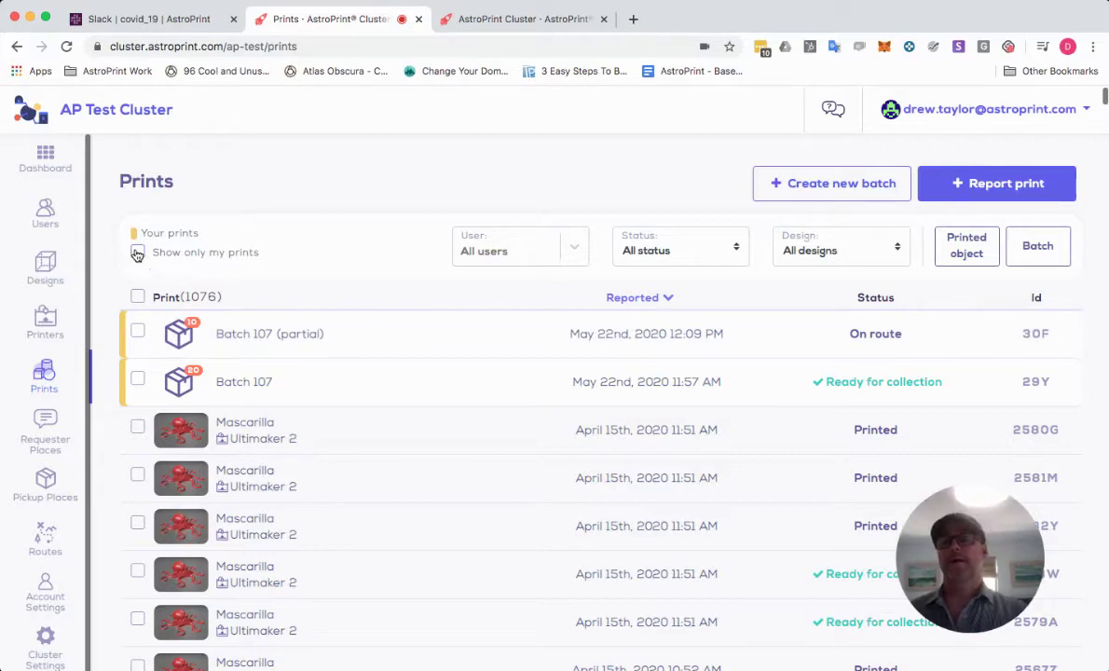
click(268, 243)
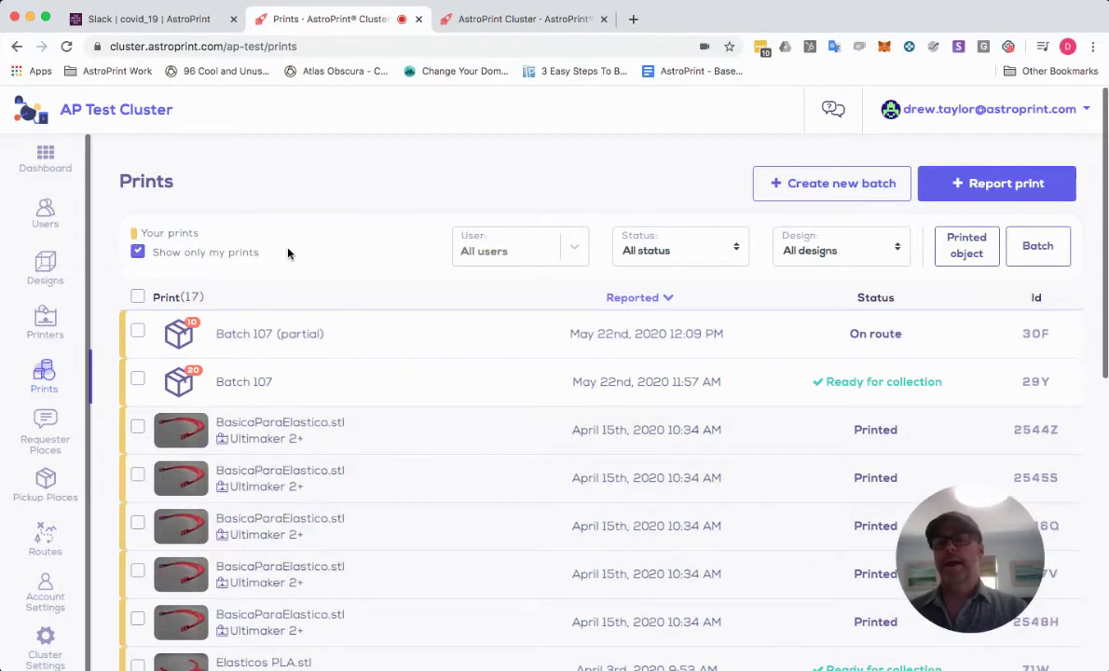
scroll(290, 309, down, 1)
scroll(290, 308, down, 4)
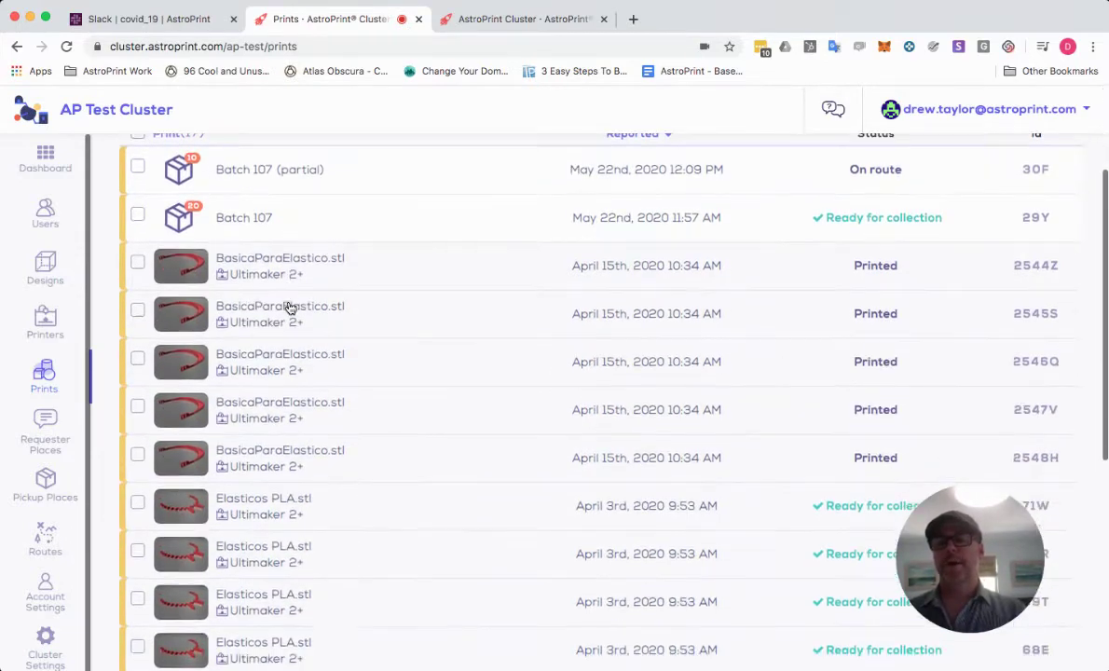
scroll(289, 307, up, 5)
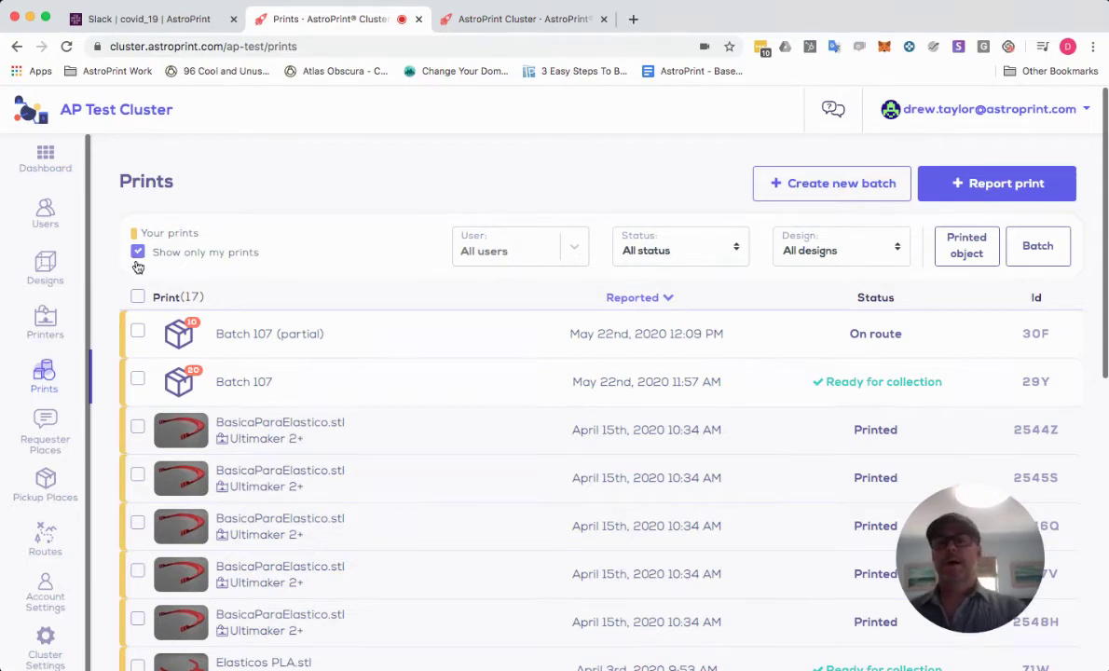
click(132, 249)
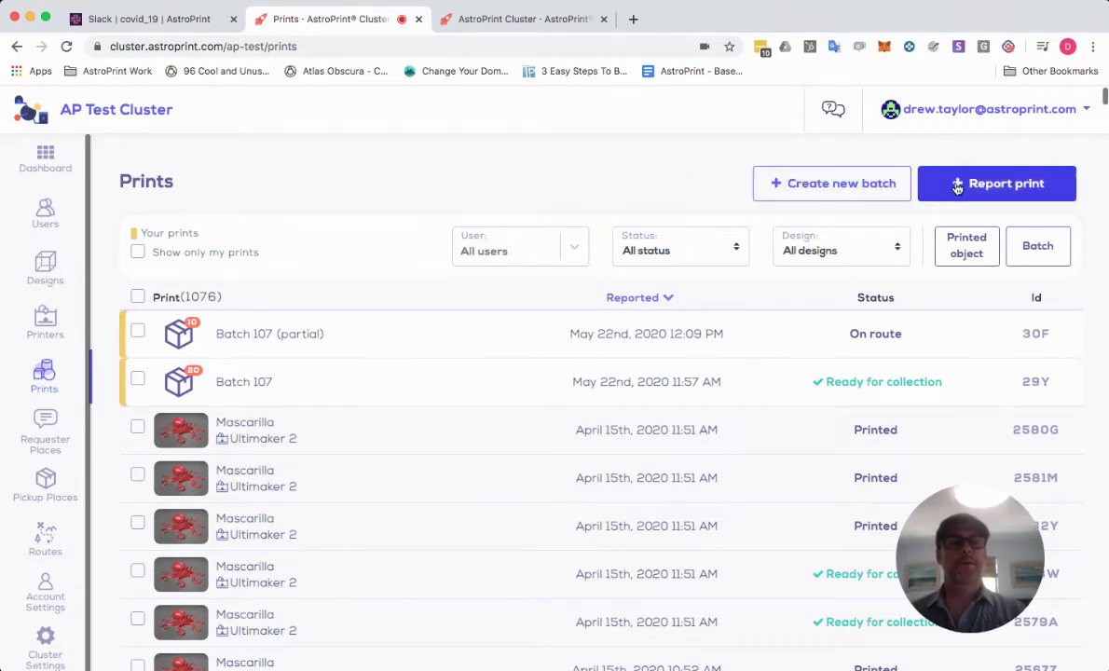
Start a print report for covid19_headband_rc3.stl with '--In no batch--', then cancel it
click(957, 187)
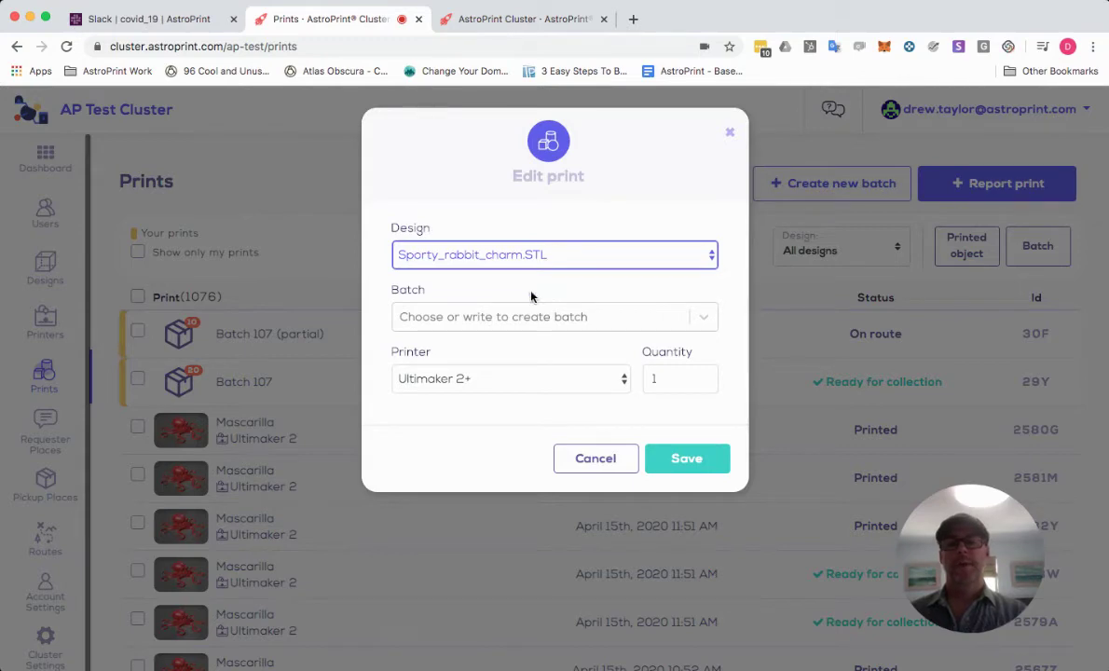
key(c)
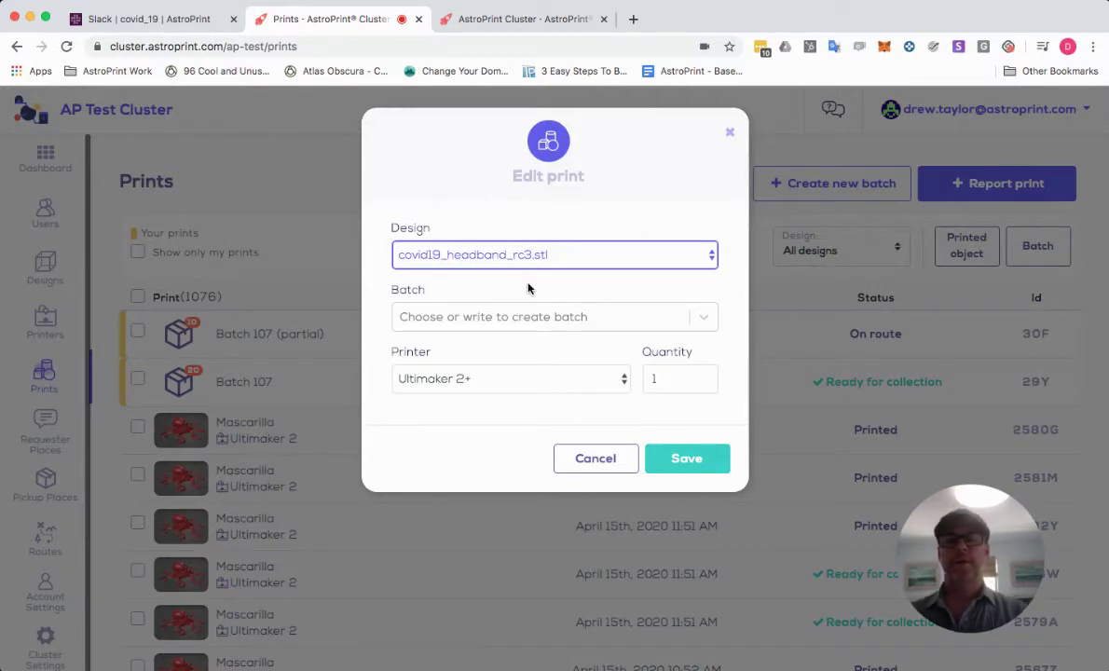
click(484, 318)
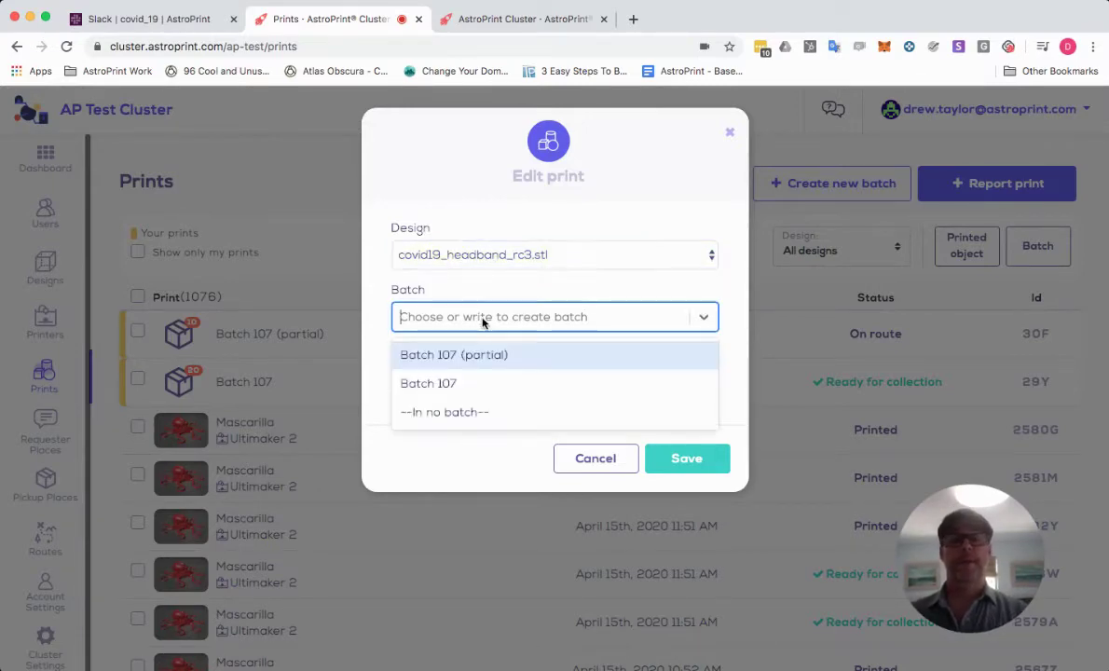
click(453, 416)
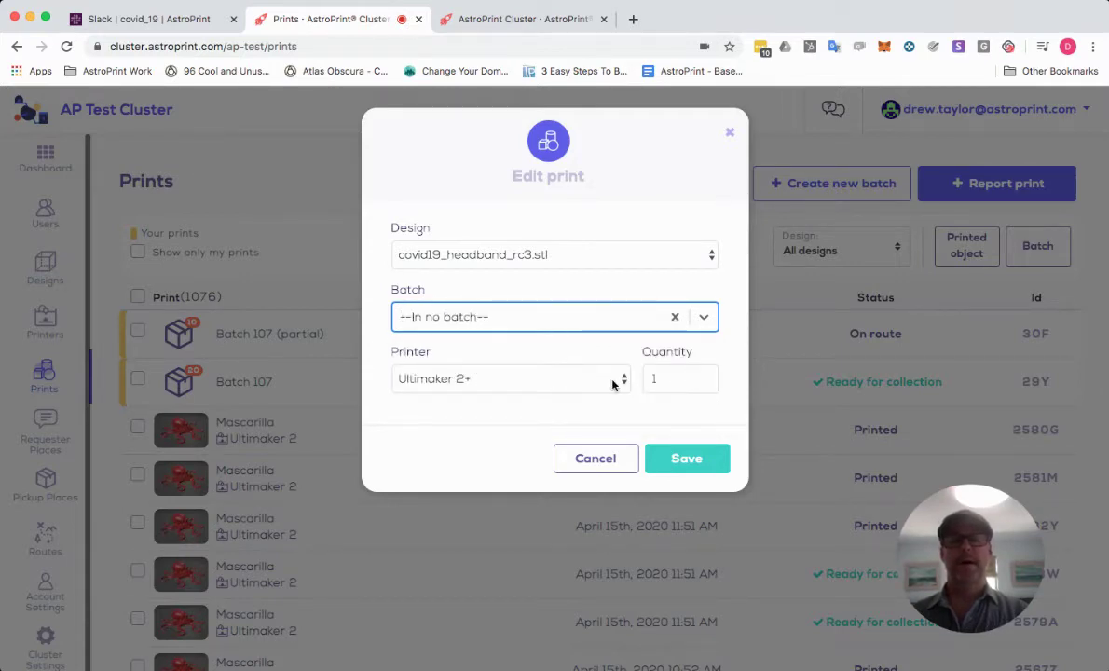
click(728, 135)
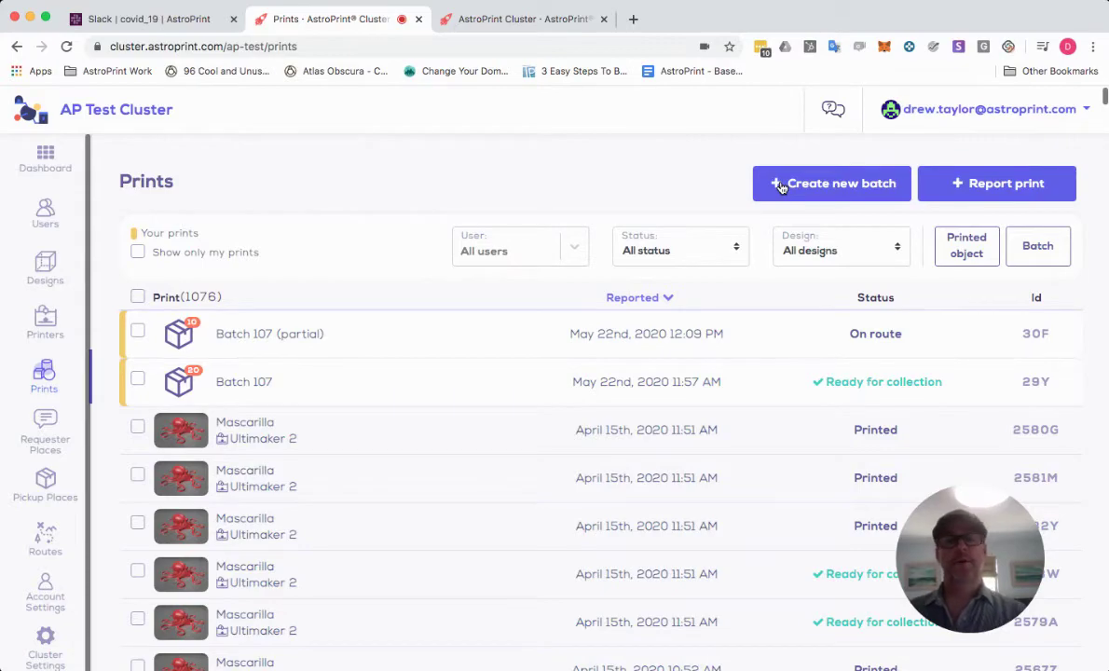
Create an empty batch named 'Batch 108' and select its row in the Prints list
click(781, 186)
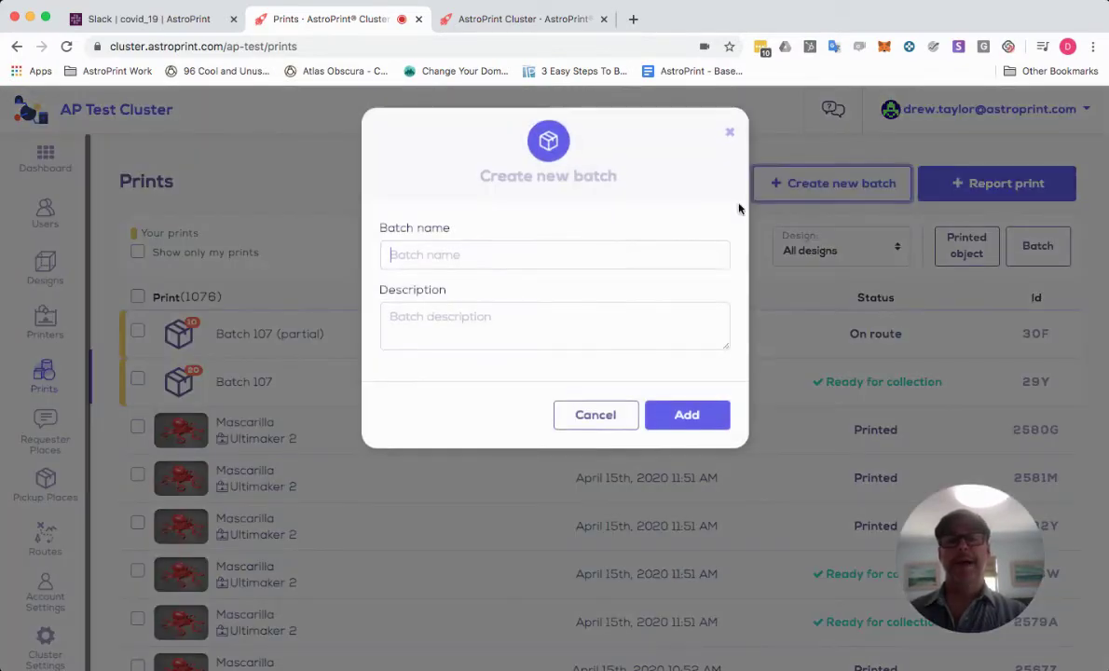
click(511, 265)
text(Batch 108)
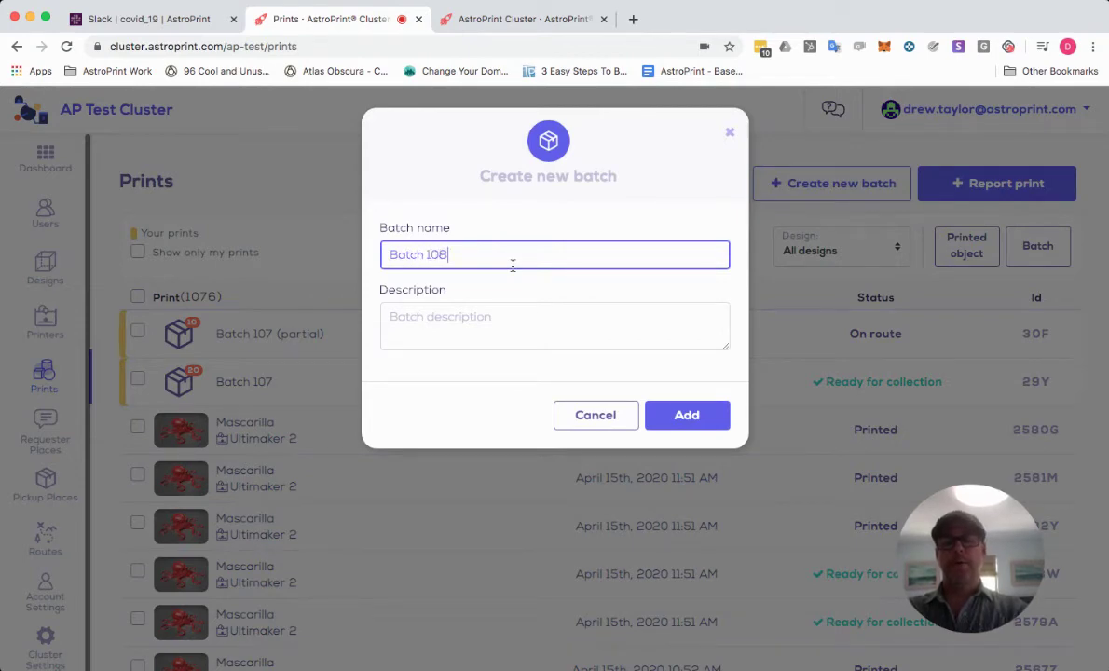
click(499, 324)
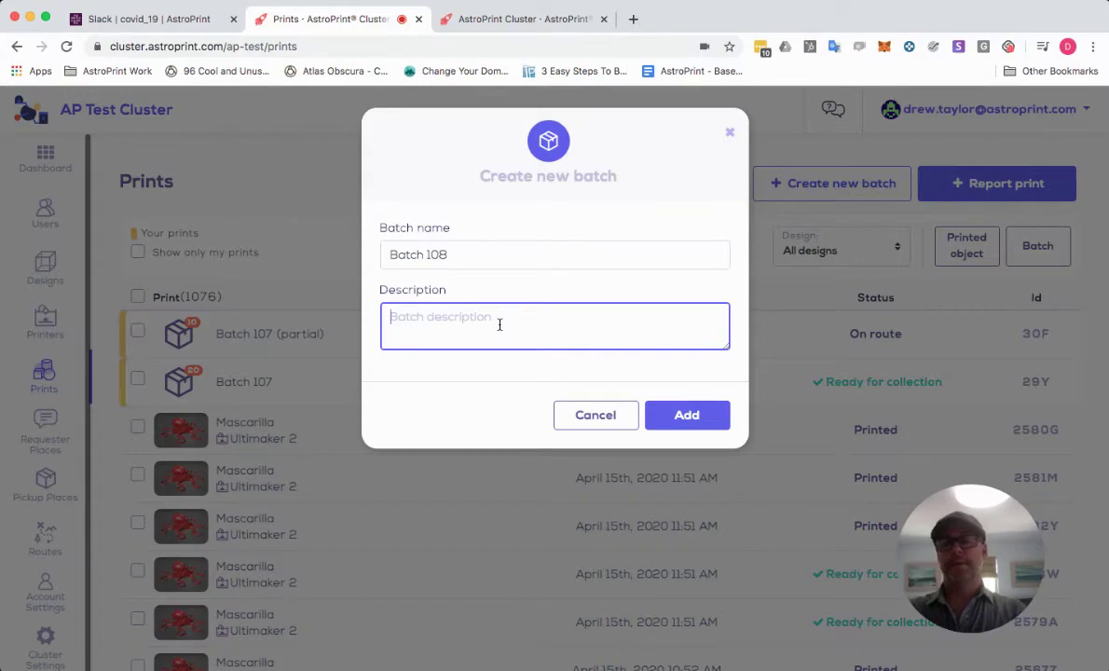
click(682, 420)
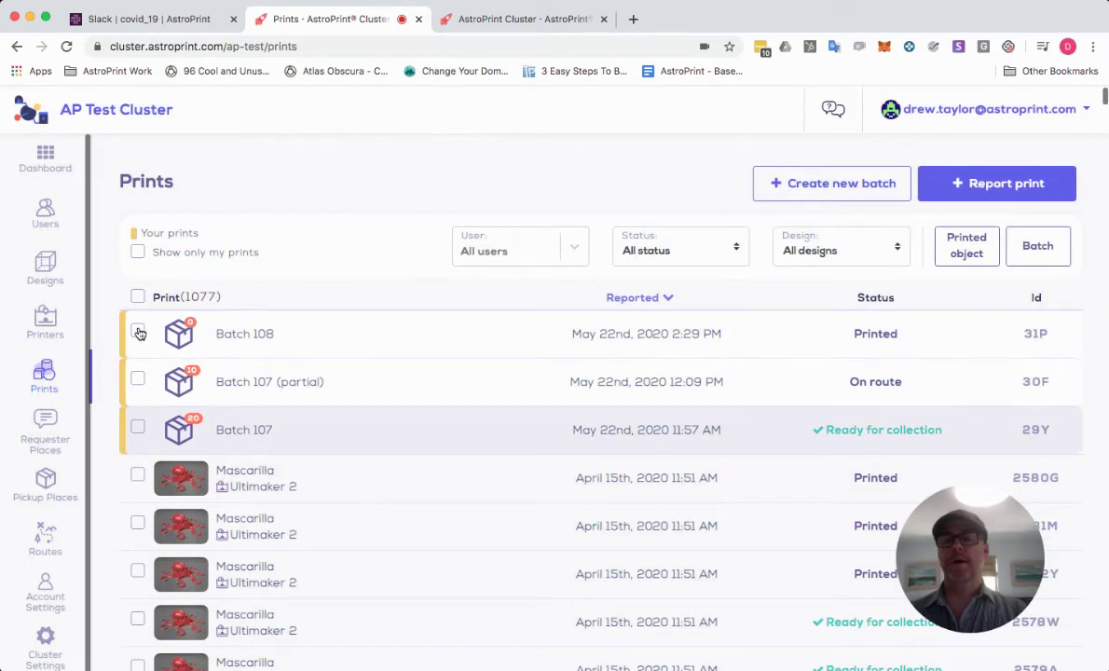
click(137, 333)
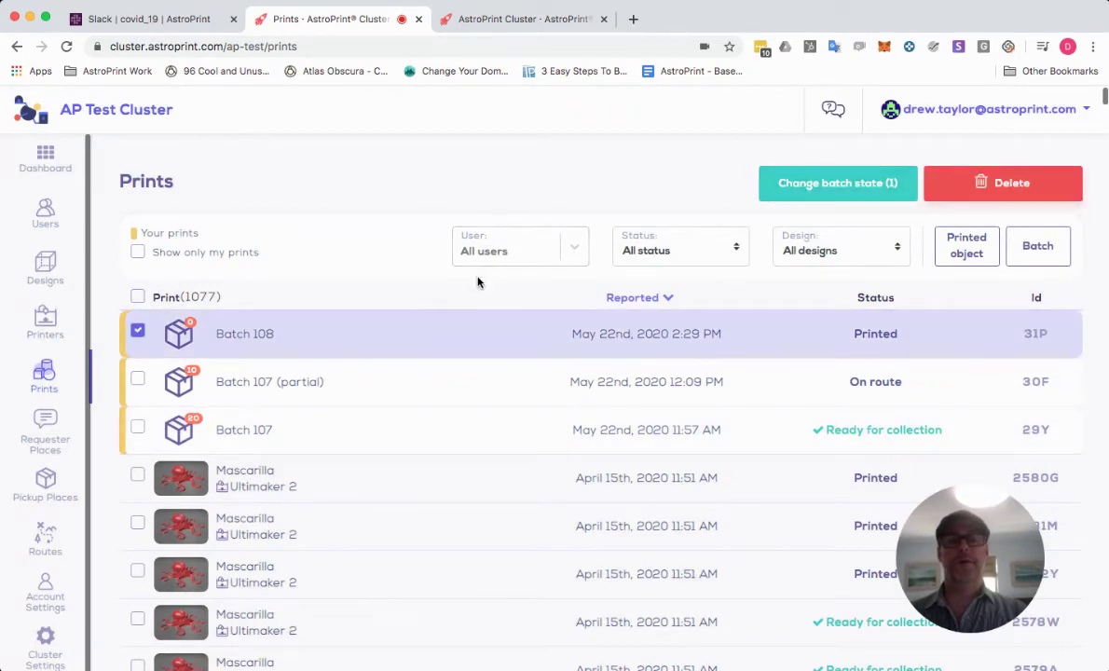
Report 10 covid19_headband_rc3.stl prints on the Fortis 450mc into Batch 108
click(403, 332)
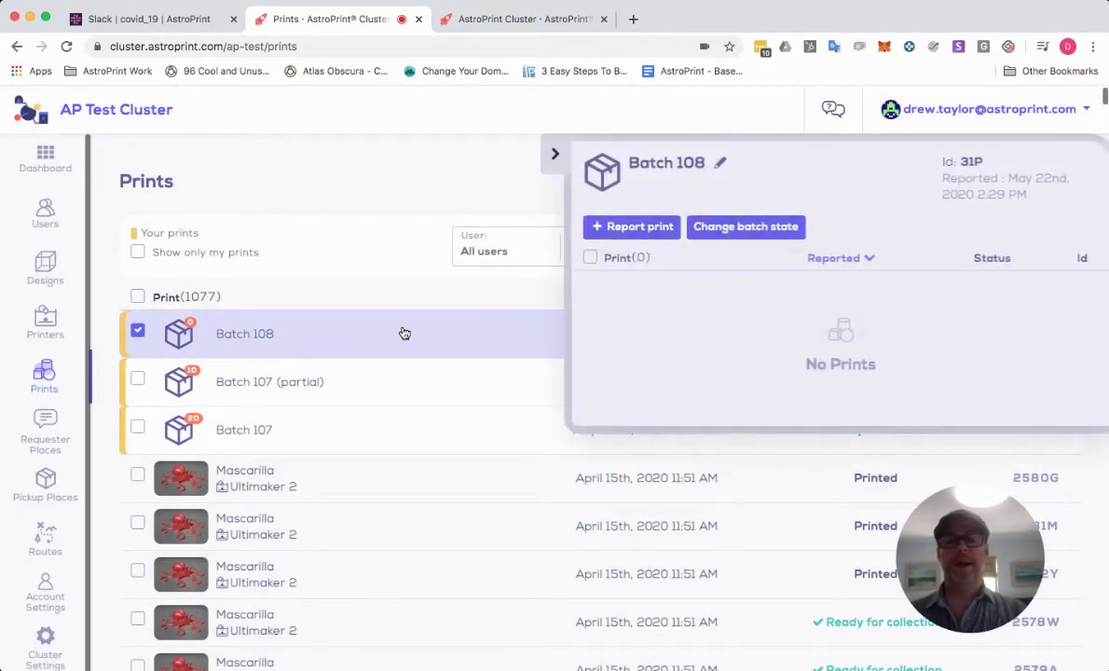
click(633, 227)
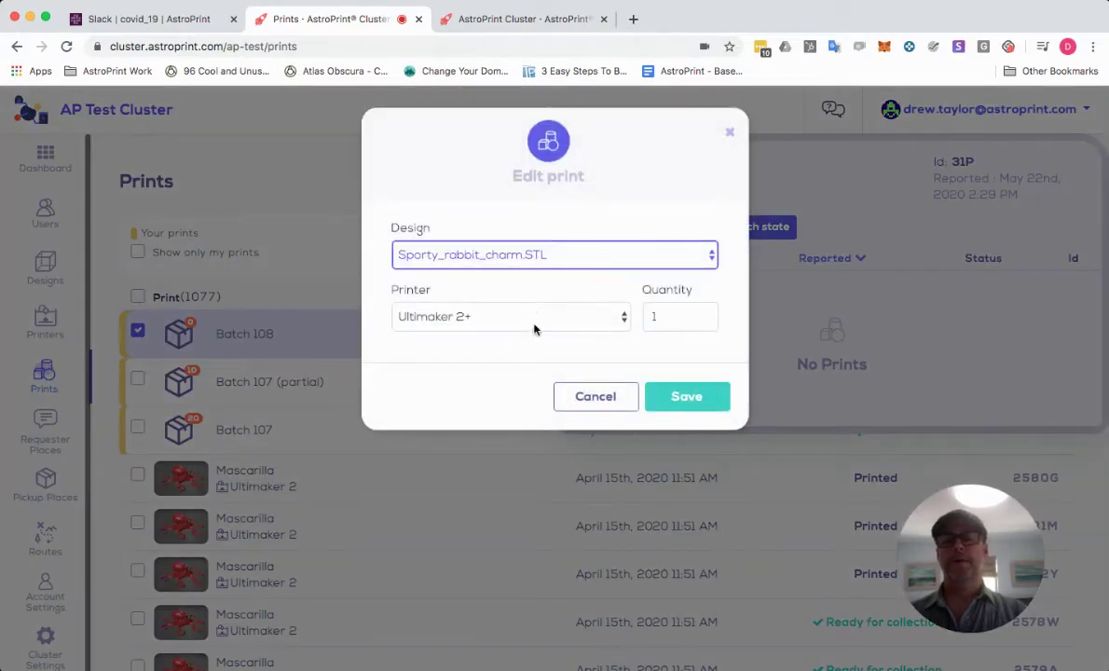
key(c)
key(Tab)
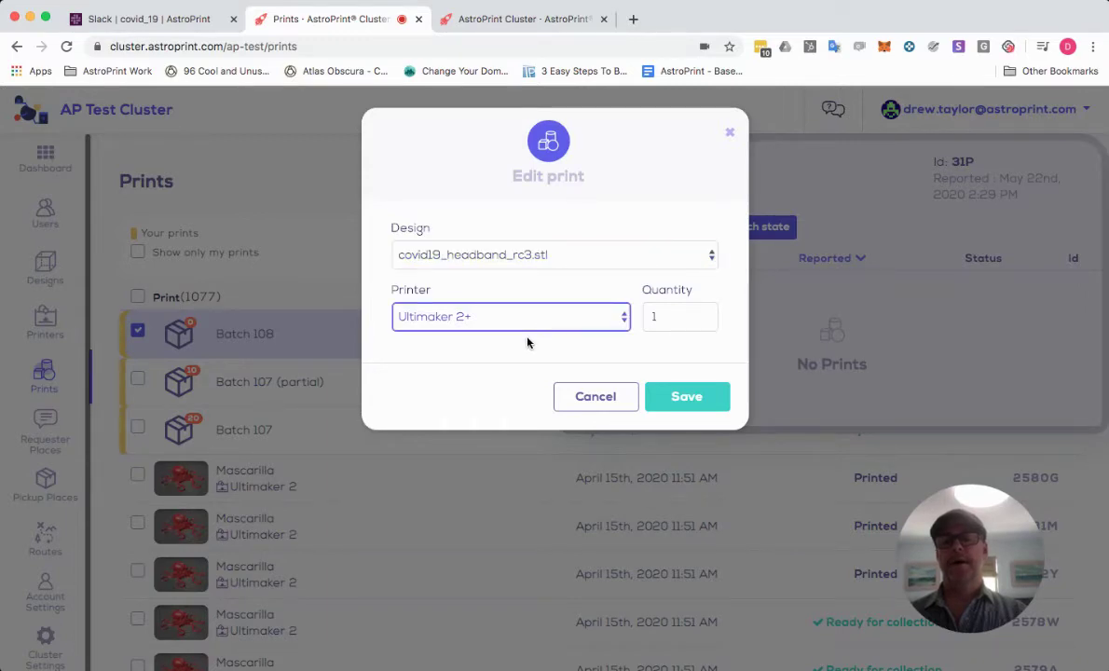
key(f)
click(680, 315)
text(0)
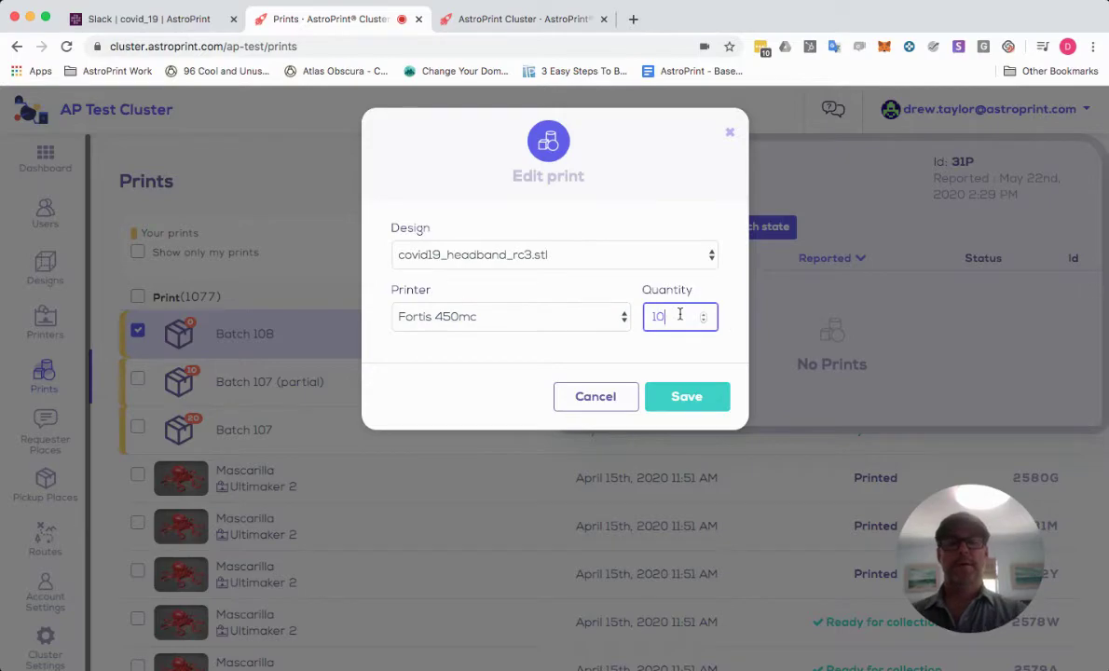
click(688, 396)
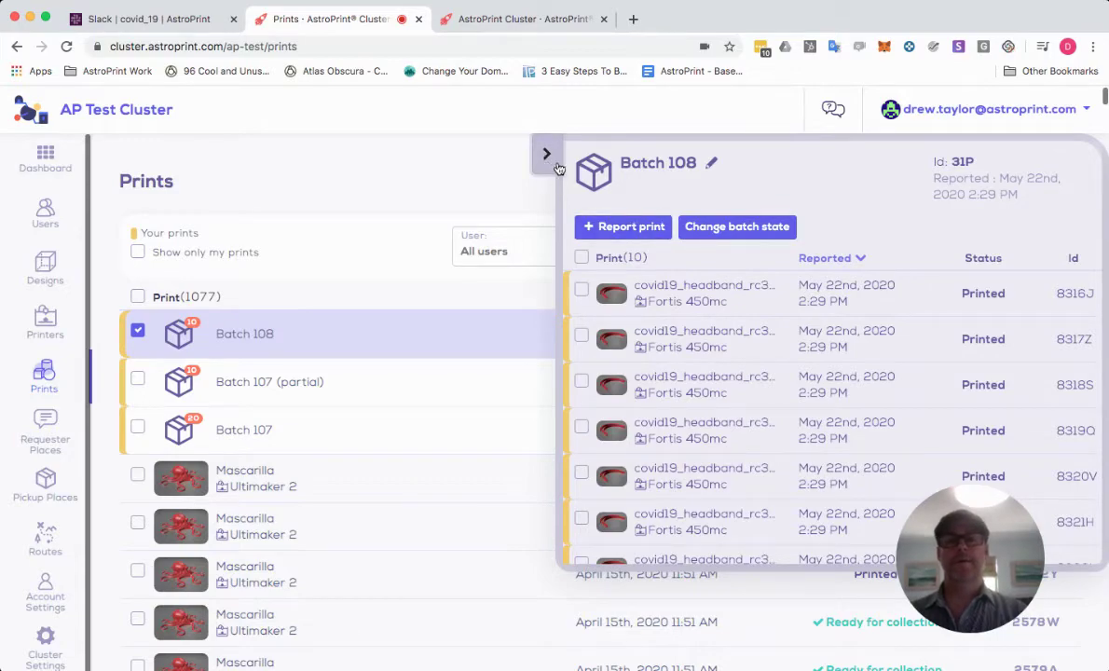
Set Batch 108's state to Ready for collection at the home pick-up location
click(548, 155)
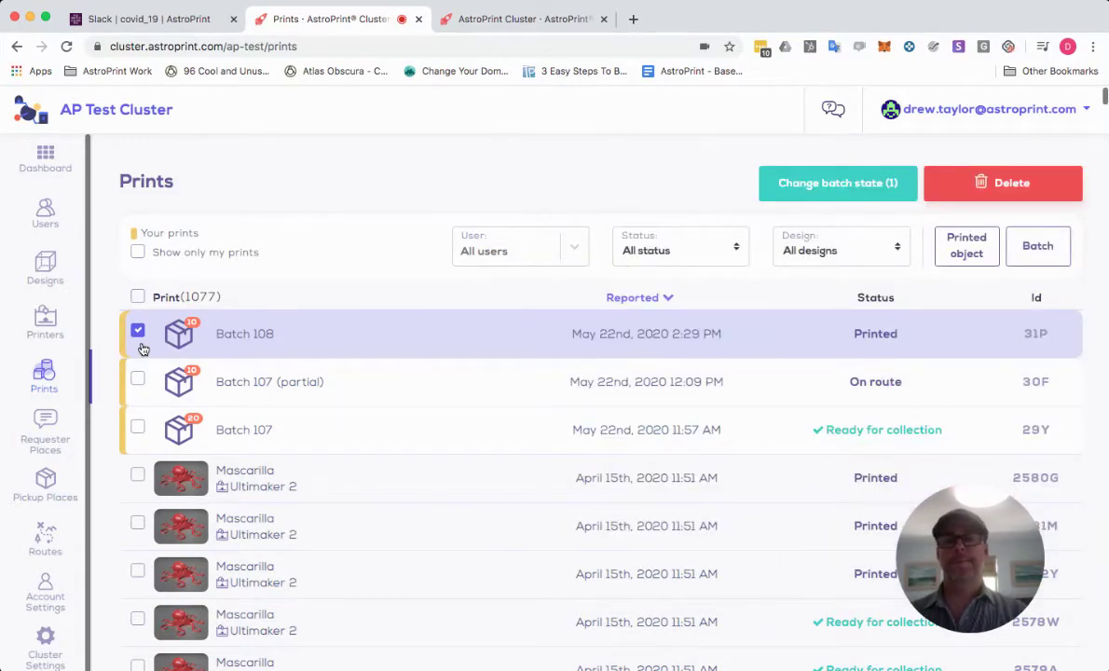
click(794, 189)
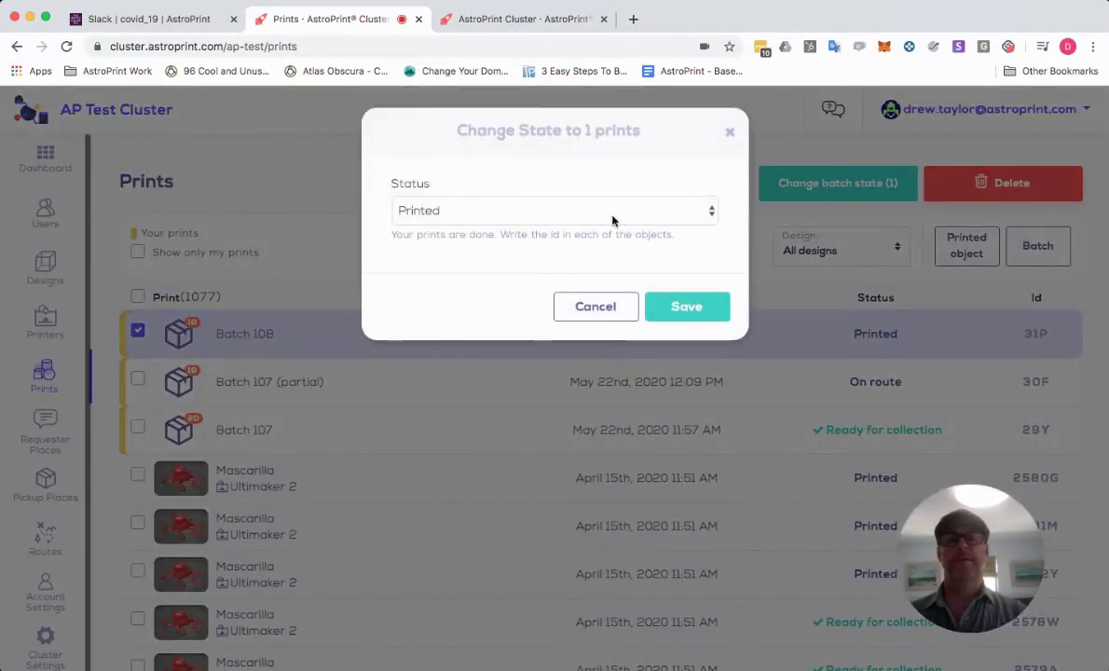
click(615, 216)
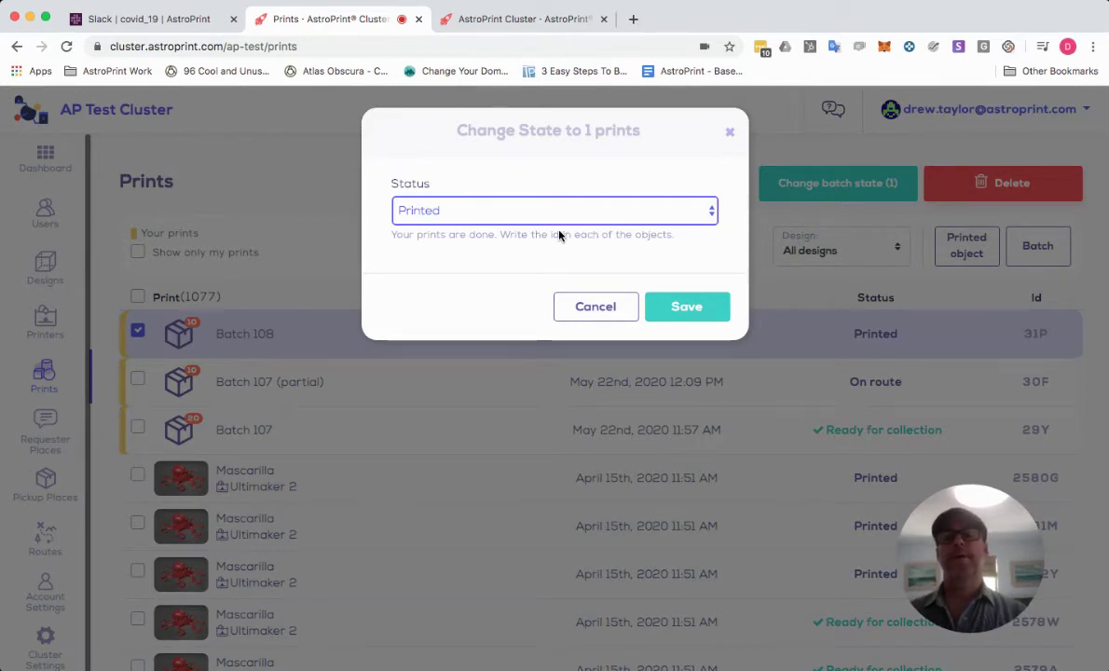
key(Down)
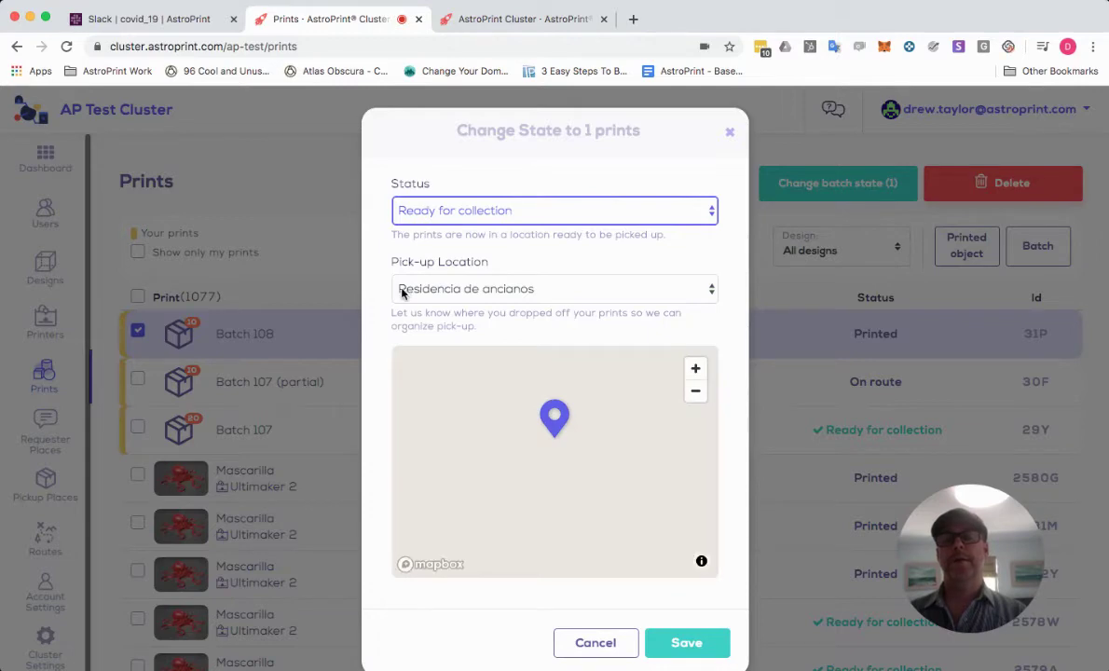
key(Tab)
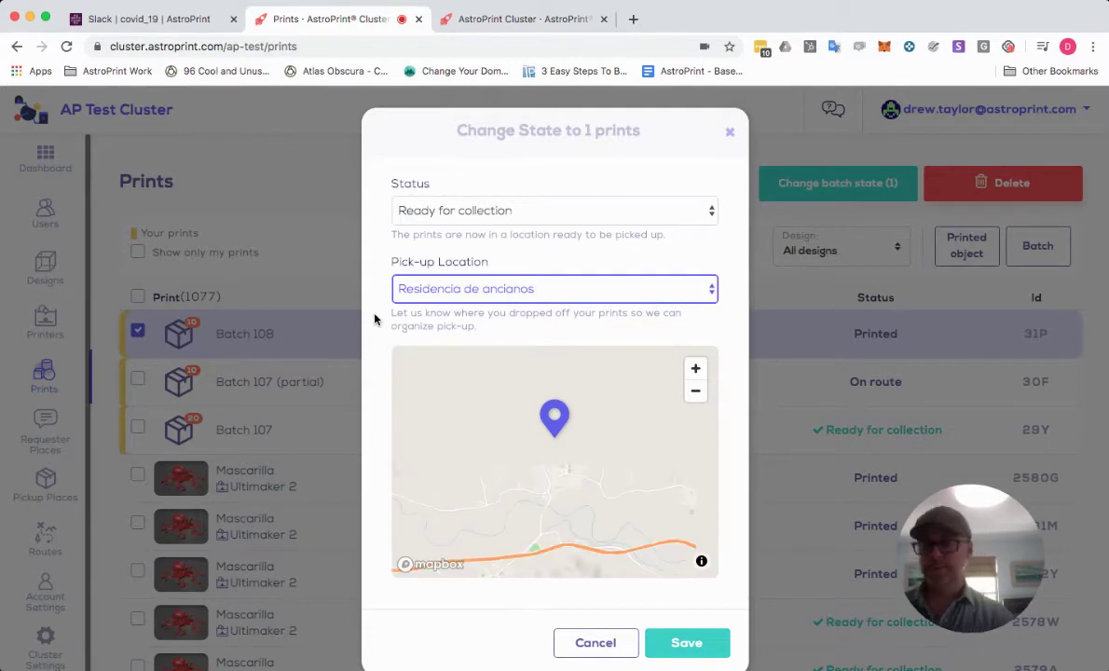
key(Down)
scroll(374, 325, down, 1)
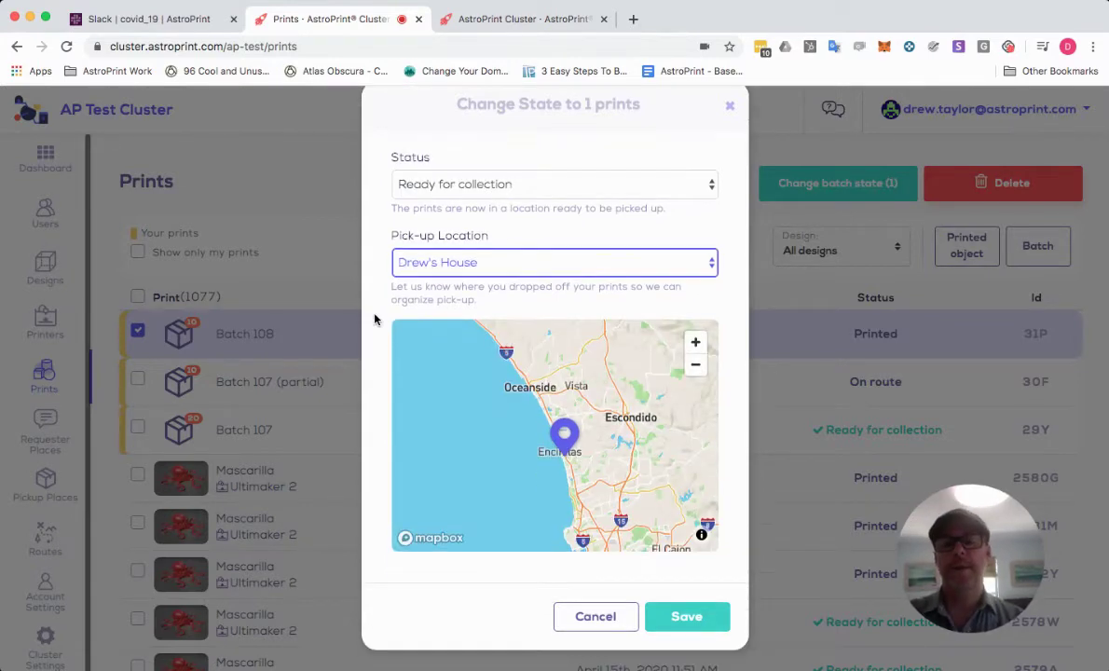
click(690, 616)
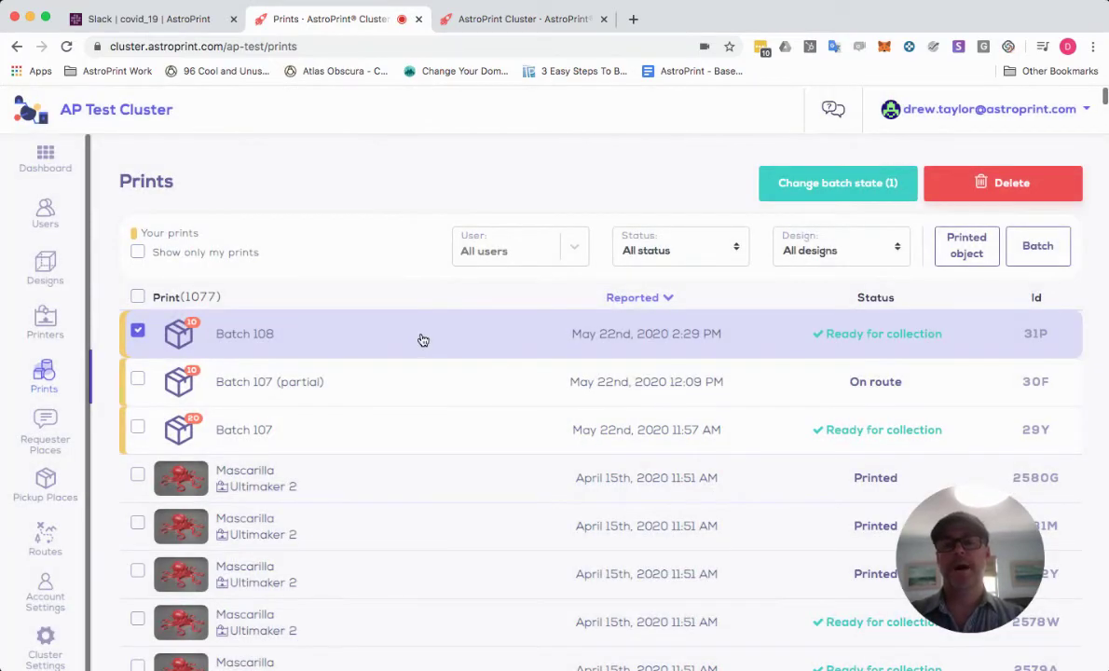
Confirm Batch 108's prints show Ready for collection, then uncheck the batch
click(422, 339)
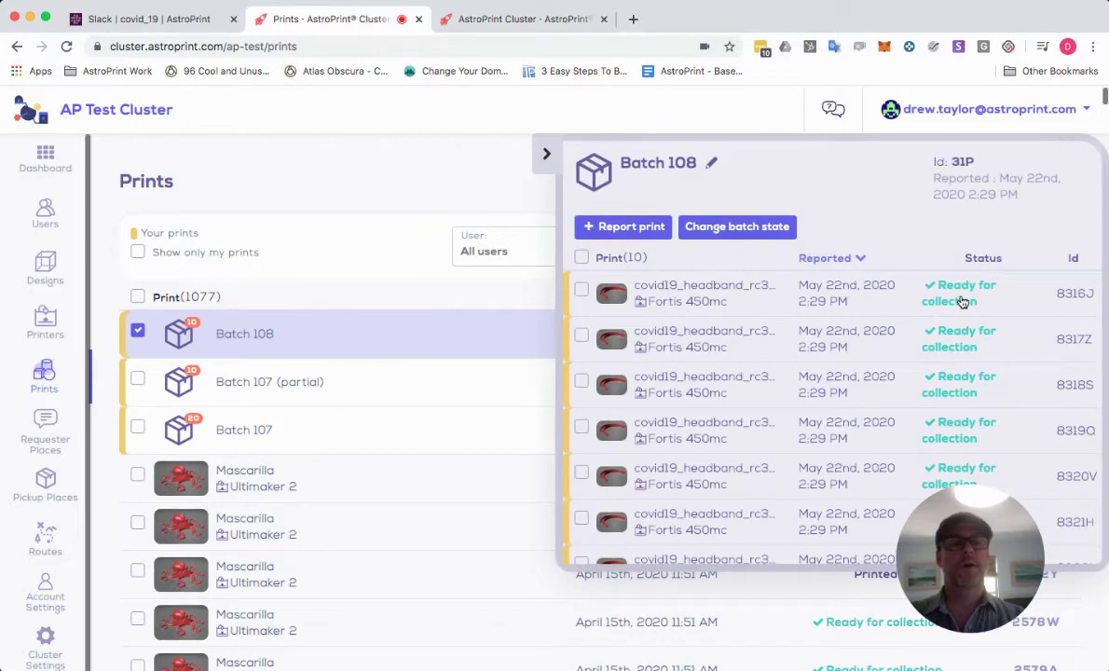
click(457, 197)
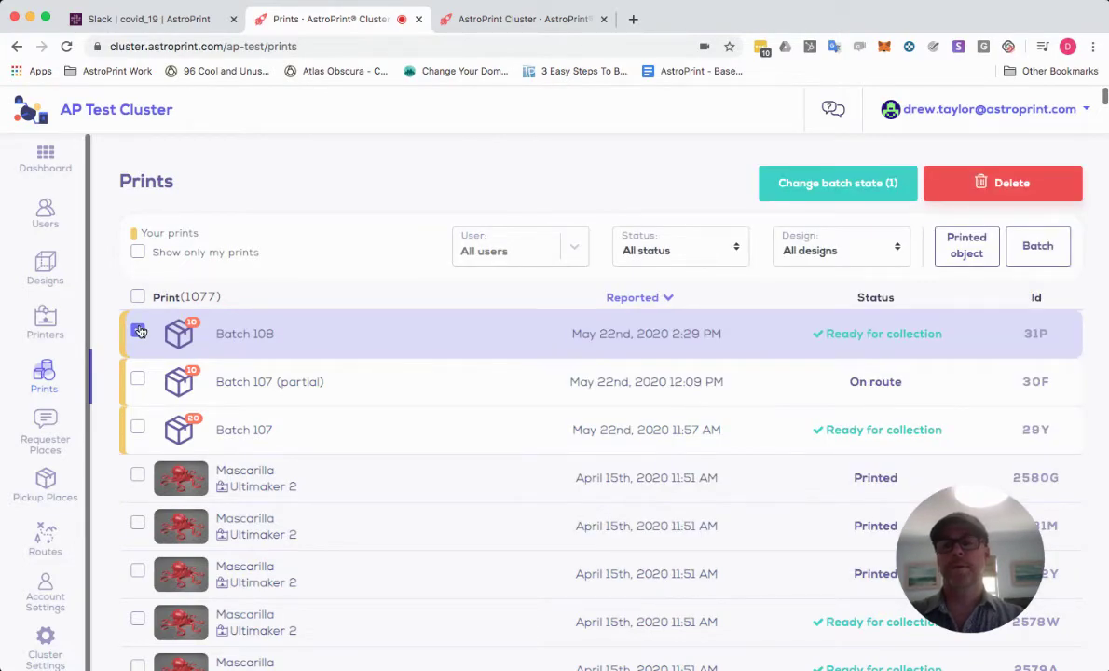
click(138, 331)
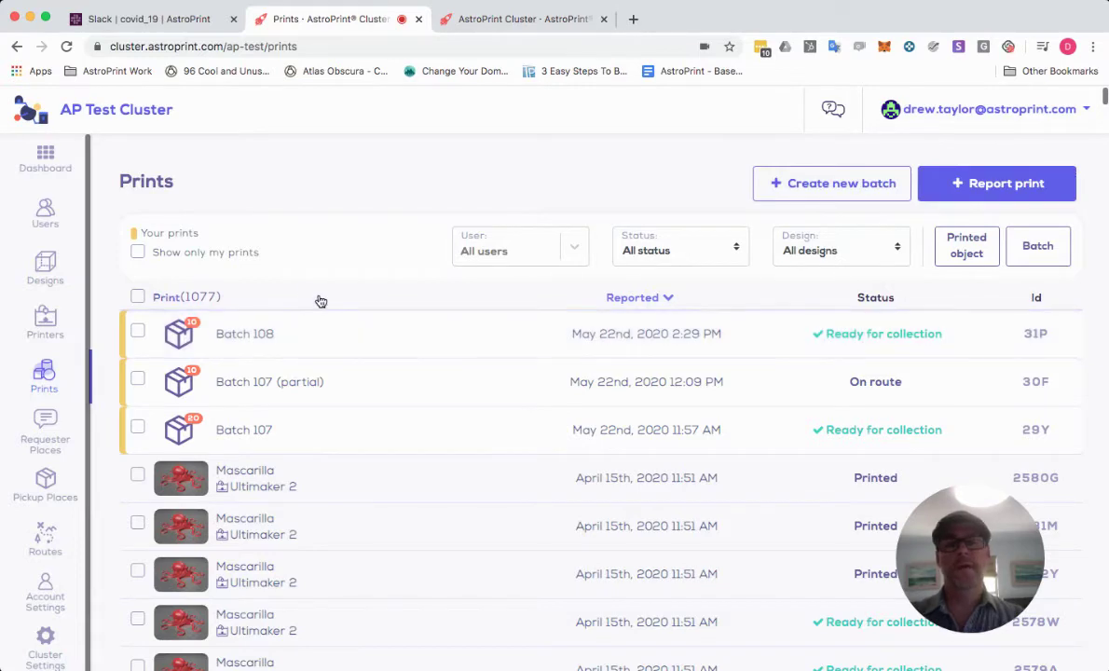
On Requester Places, request 20 covid19_headband_rc3.stl prints for the Encinitas office
click(46, 429)
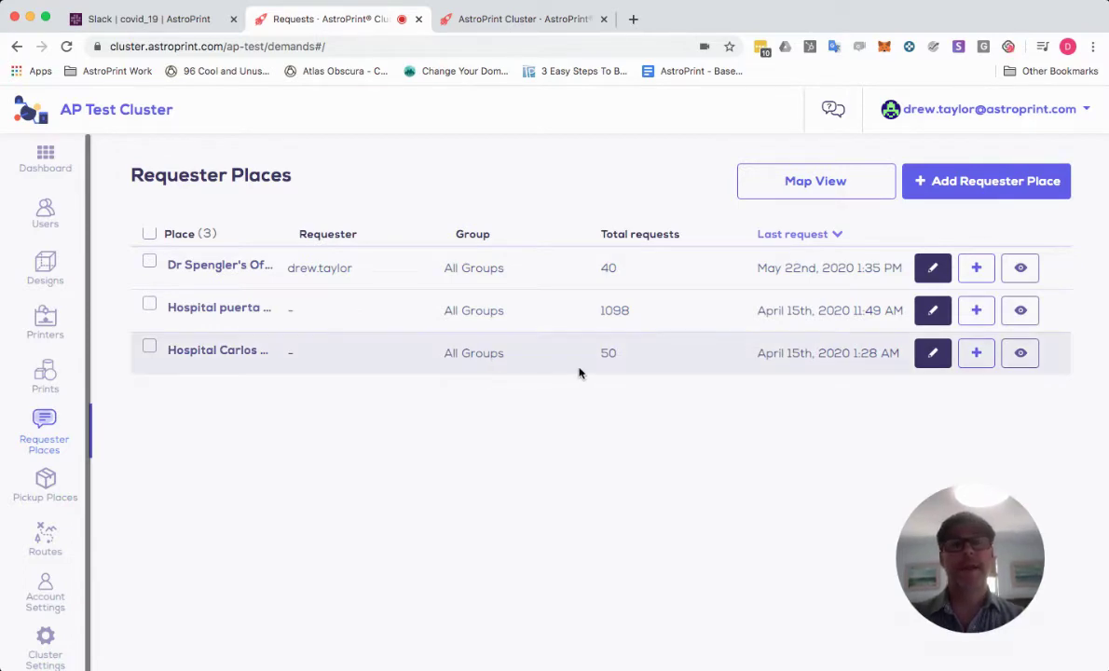
click(975, 269)
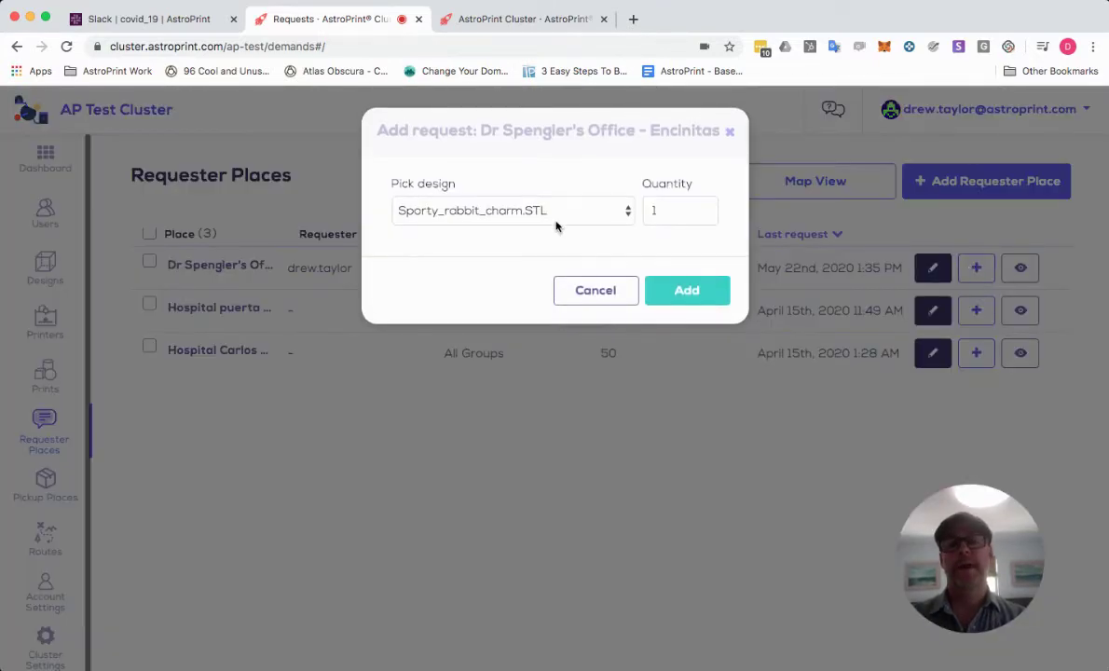
click(556, 222)
click(494, 272)
click(675, 214)
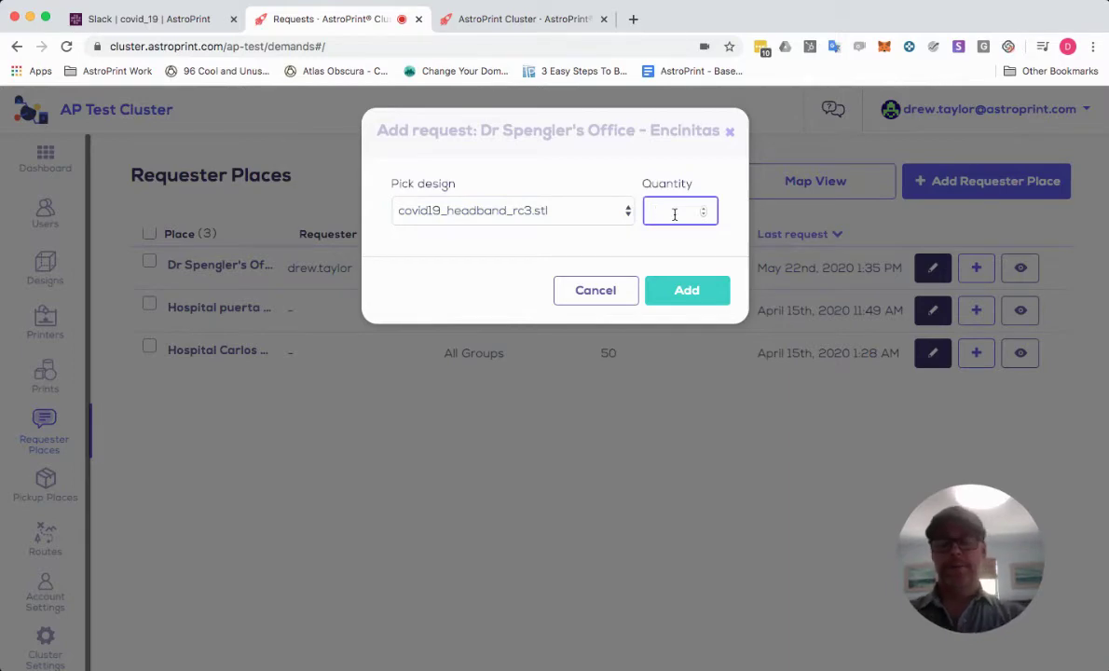
text(20)
click(694, 291)
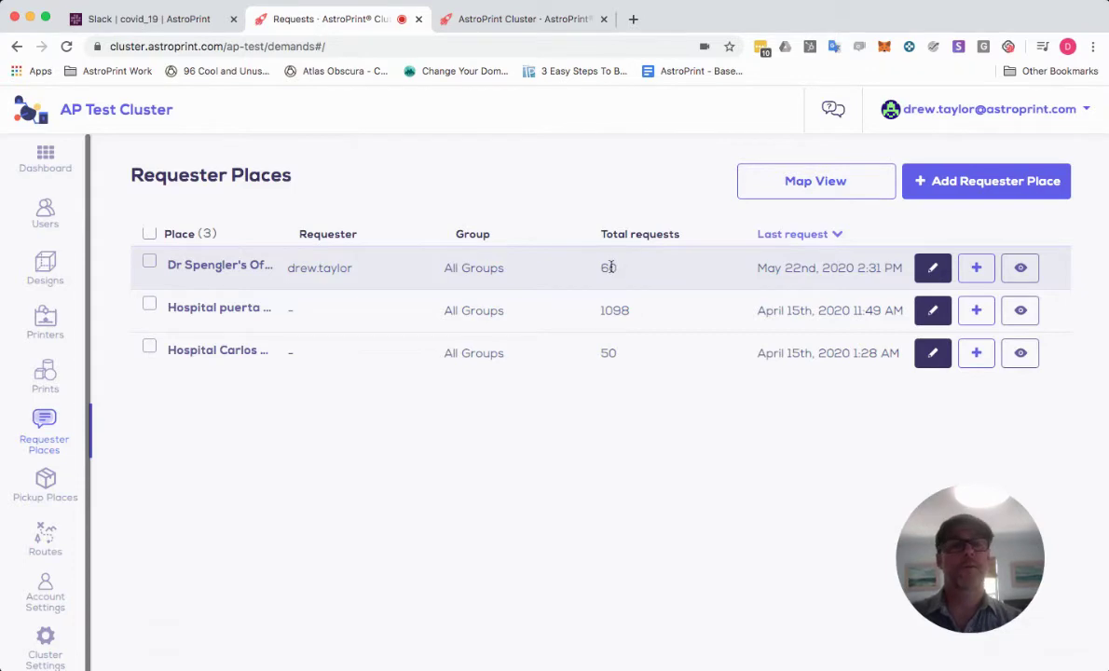
Map the requester places, locate Hospital Carlos Haya, and try minimum-prints filters of 327 and 545
click(810, 183)
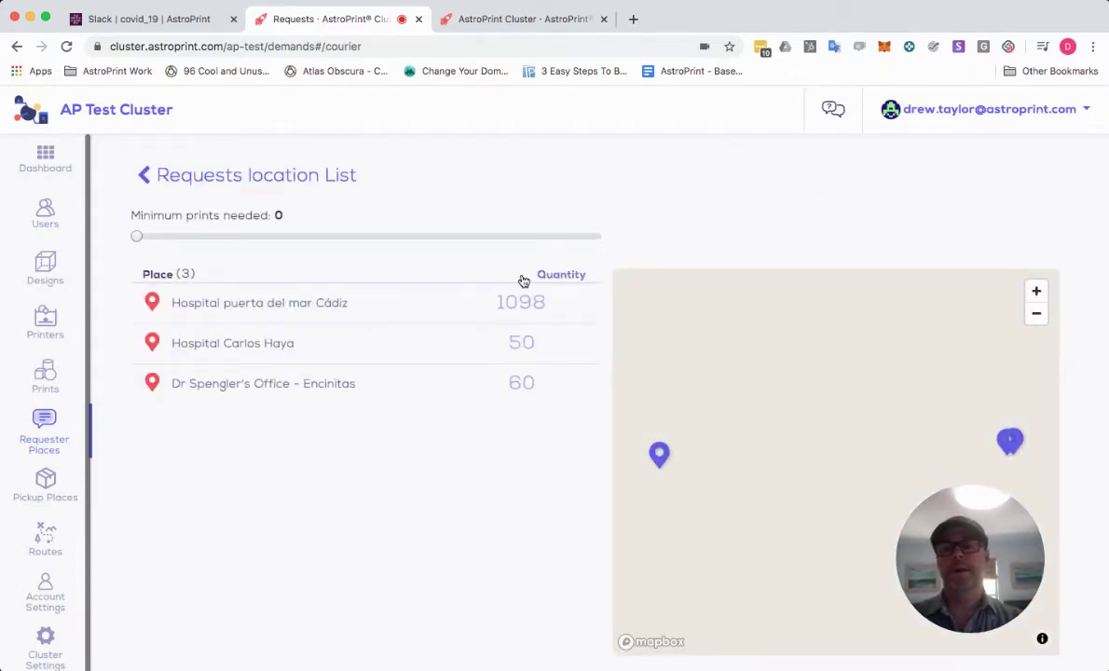
click(438, 341)
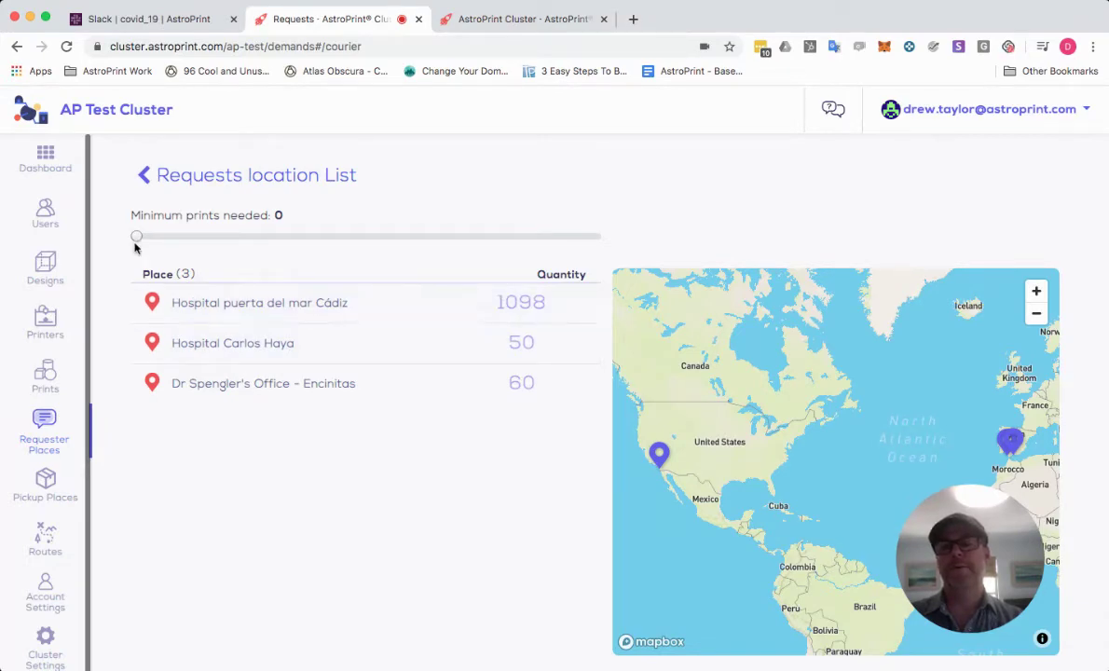
drag(187, 233, 275, 238)
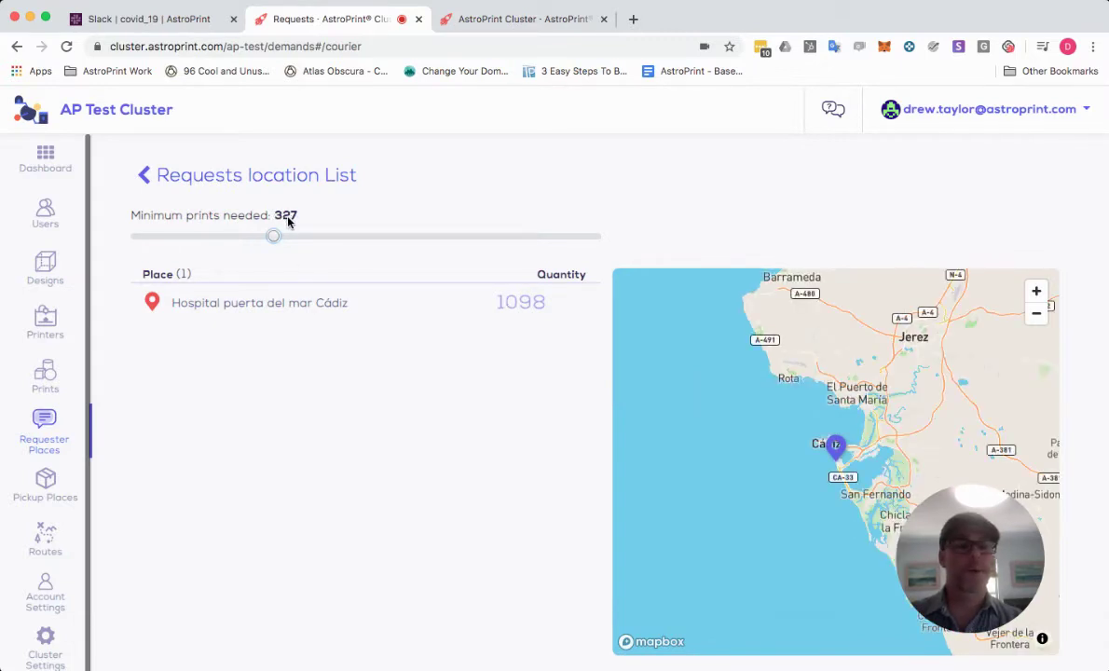
drag(272, 236, 124, 239)
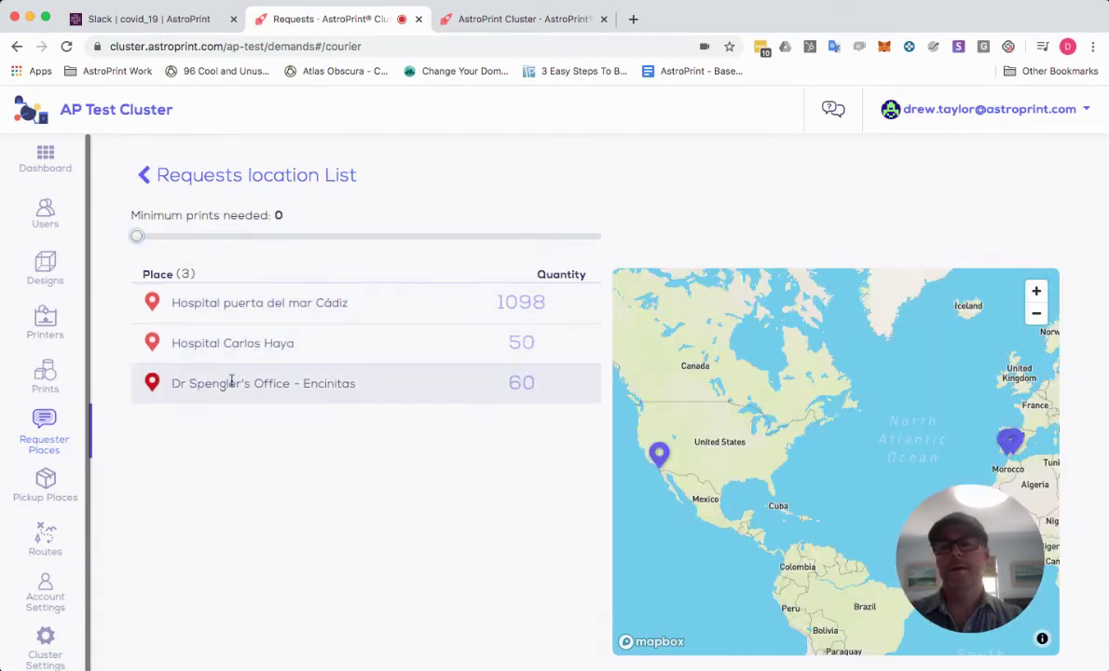
Back on Requester Places, inspect the Encinitas office's edit dialog and close it unchanged
click(144, 177)
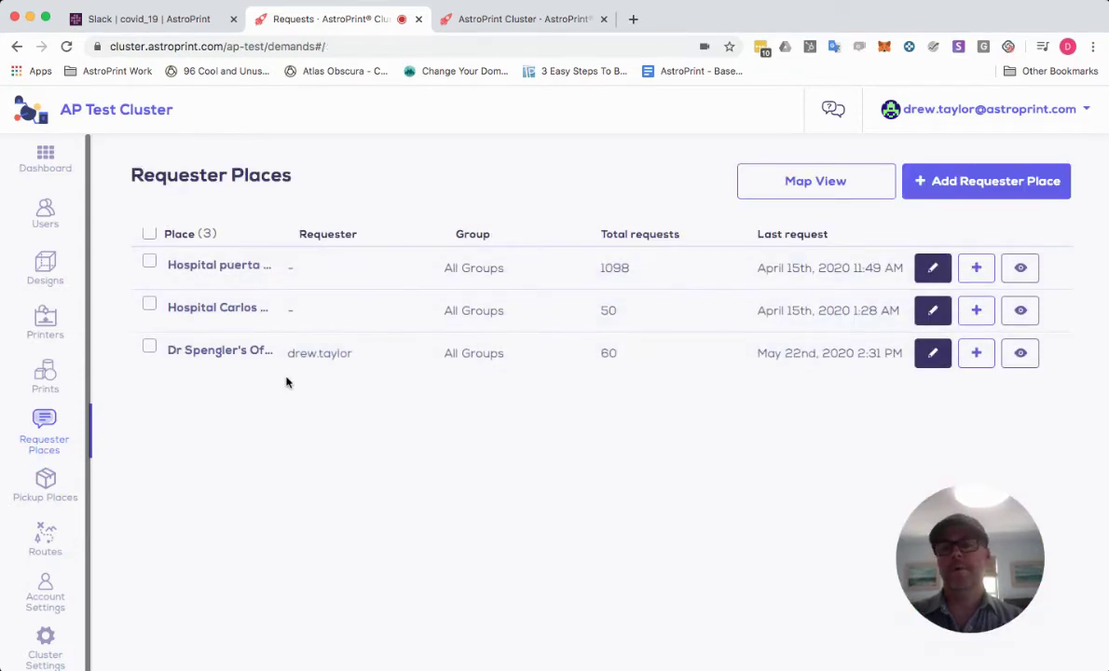
click(929, 356)
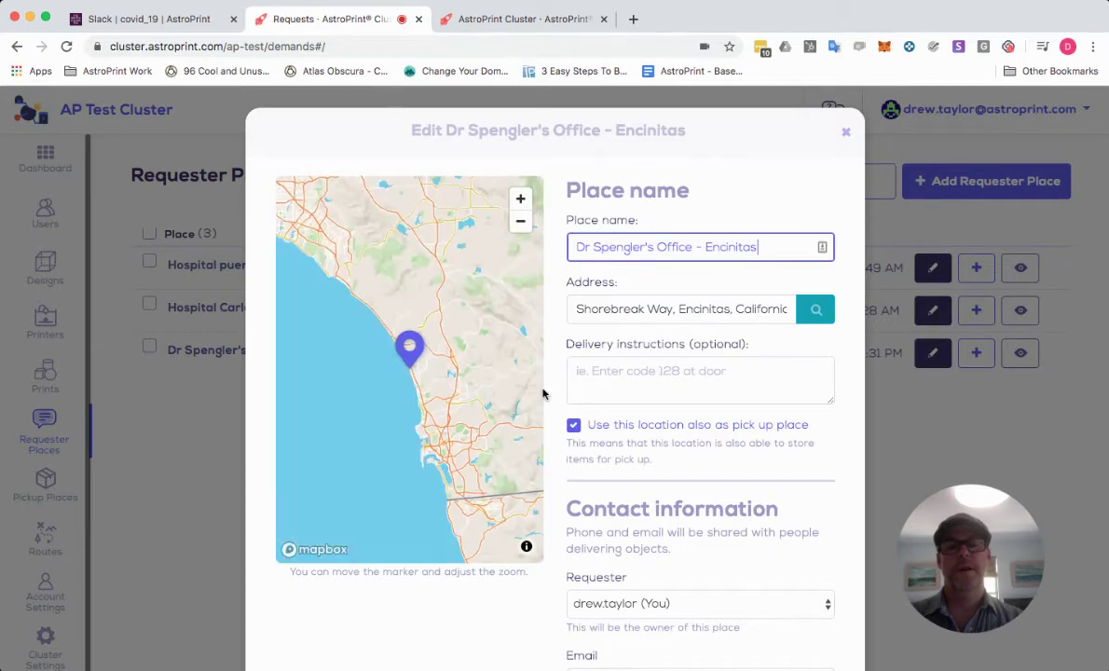
scroll(556, 412, down, 5)
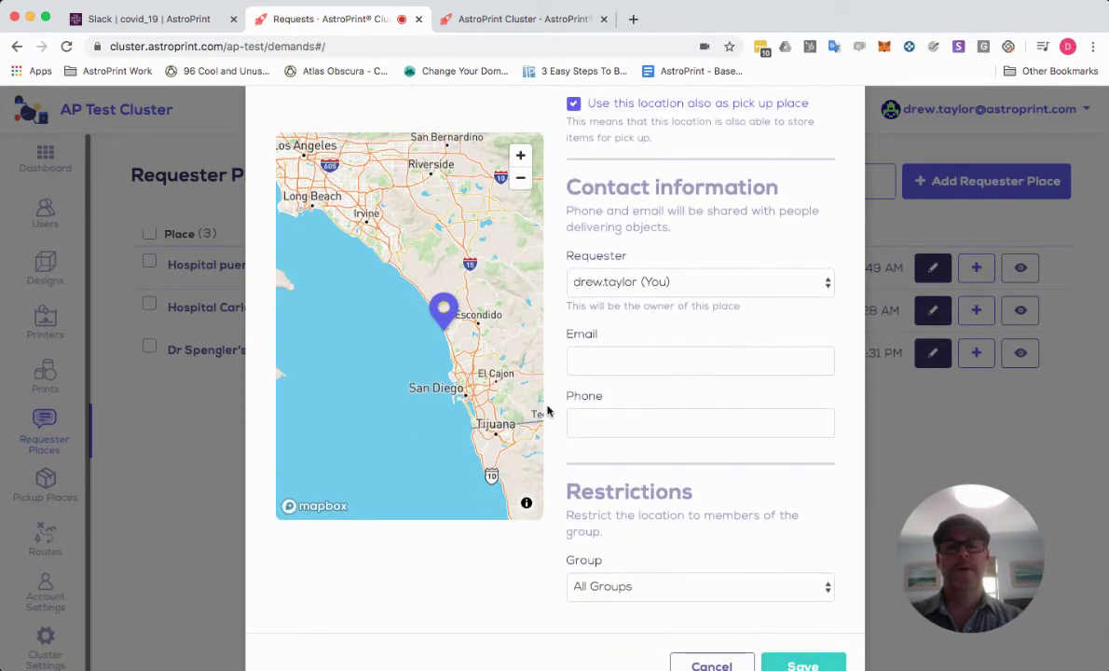
scroll(548, 411, down, 2)
scroll(559, 396, up, 5)
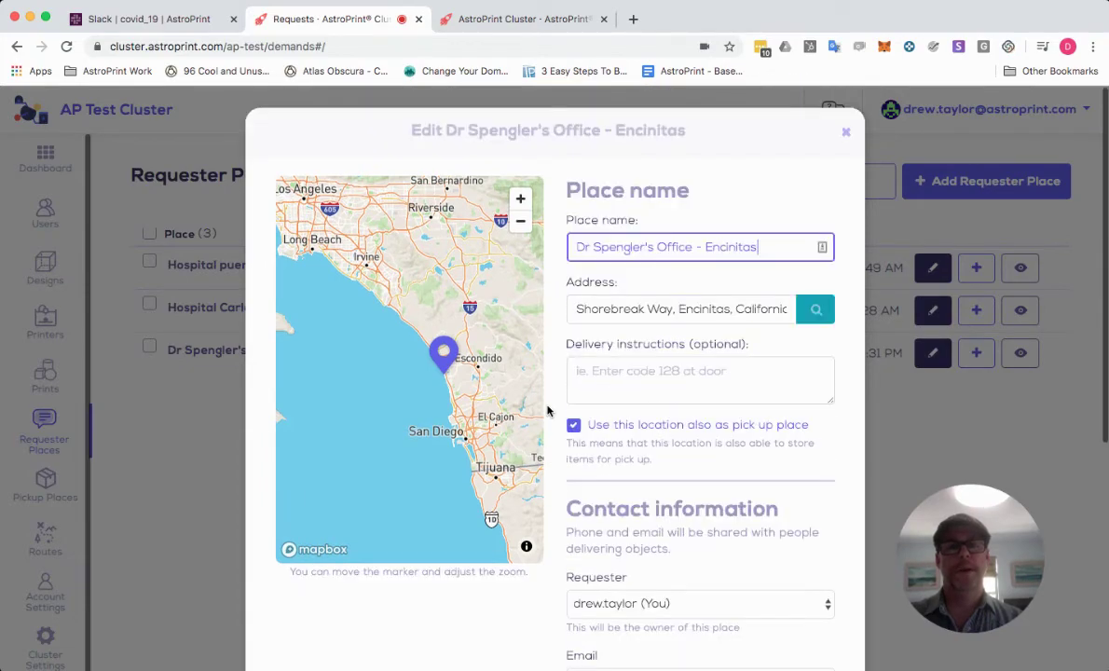
click(847, 130)
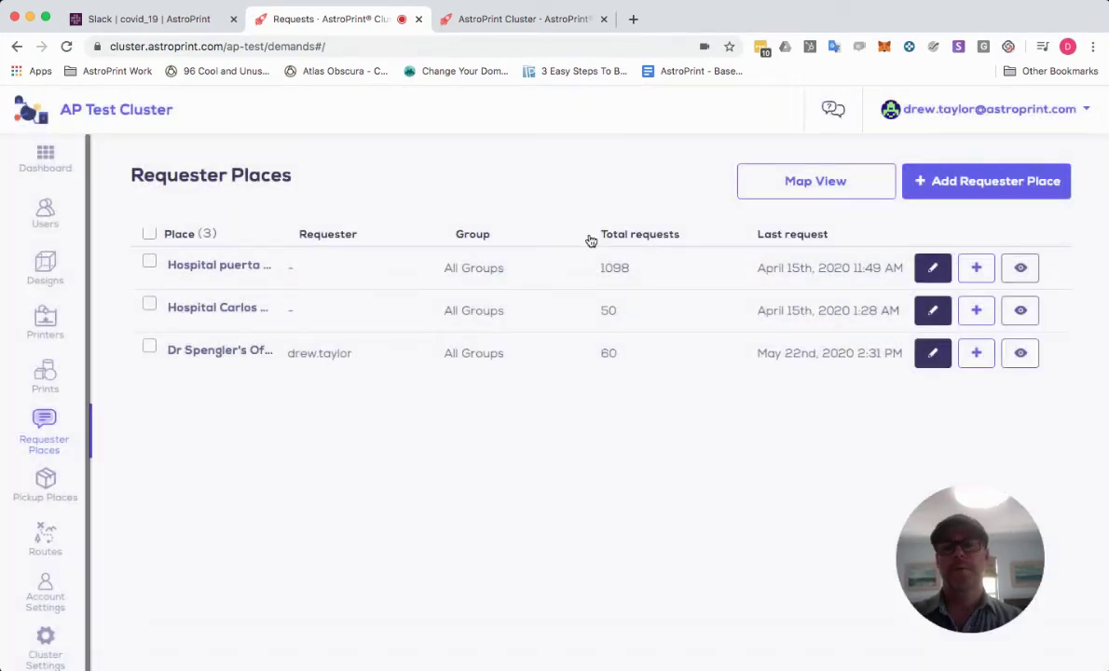
Switch to the Pickup Places list showing the five locations and their ready prints
click(42, 482)
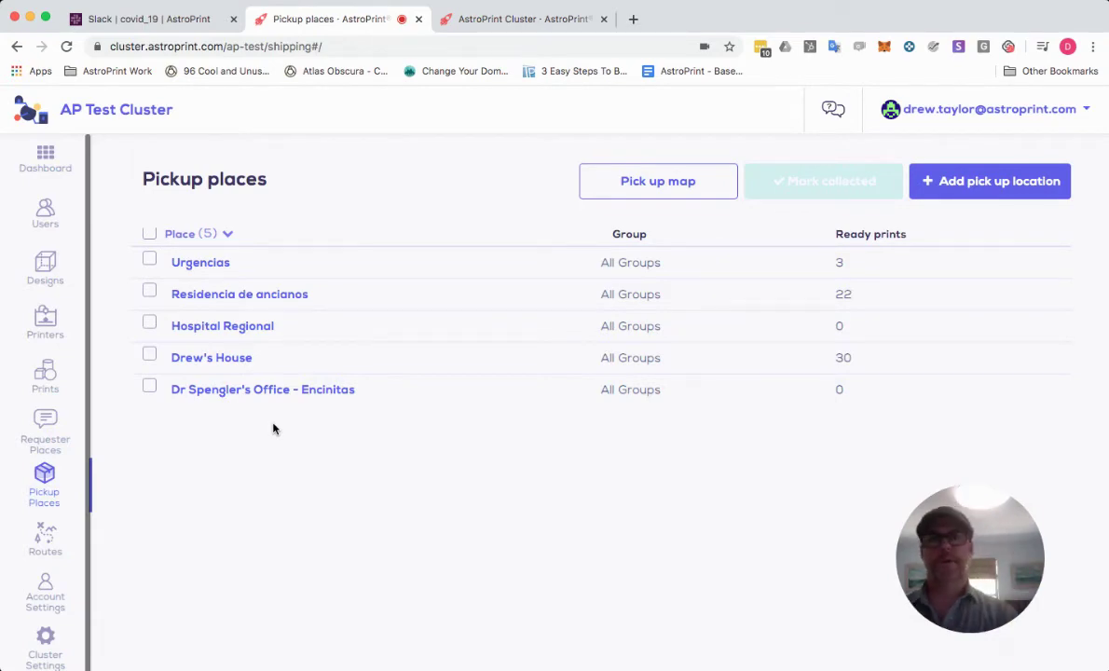
Look through the New Location form and dismiss it without adding a place
click(962, 179)
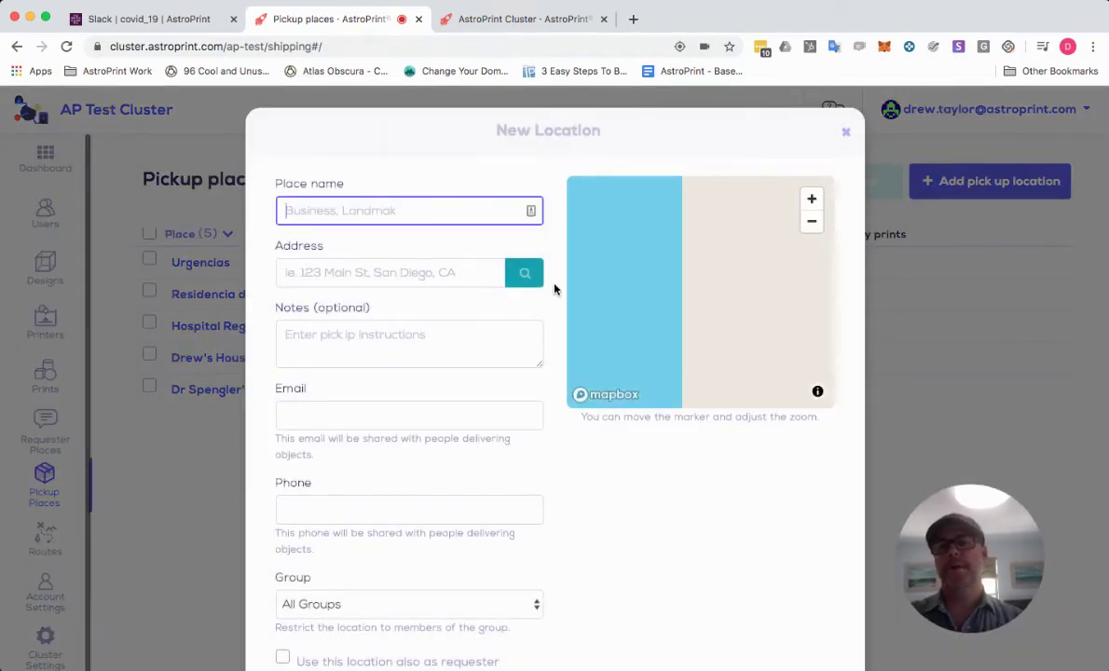
scroll(554, 289, down, 3)
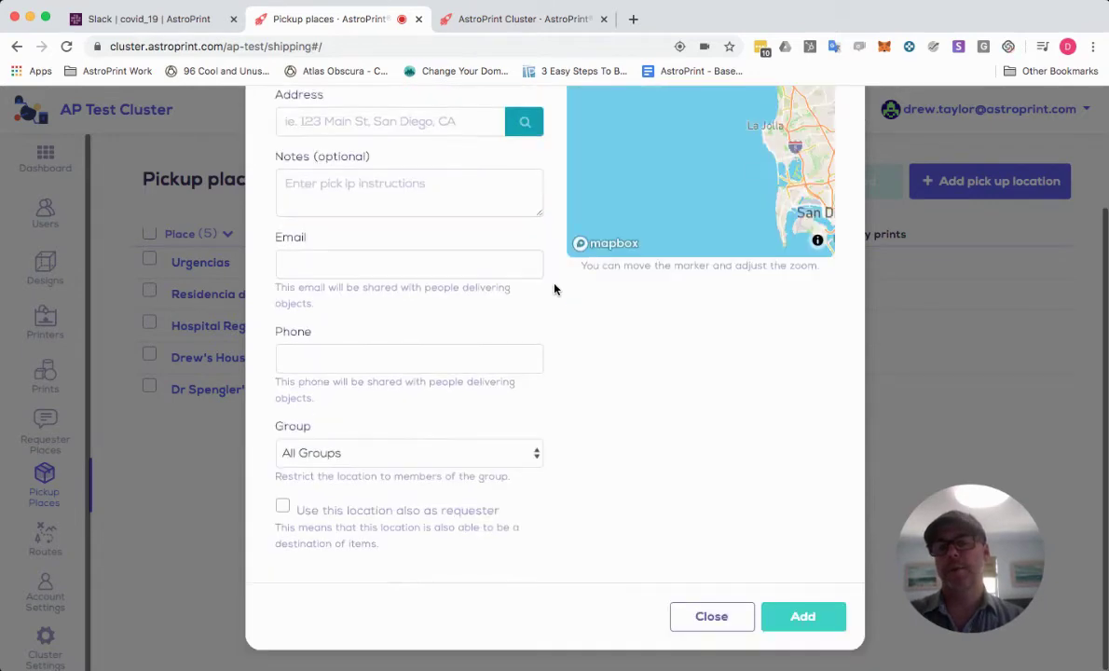
scroll(554, 289, up, 1)
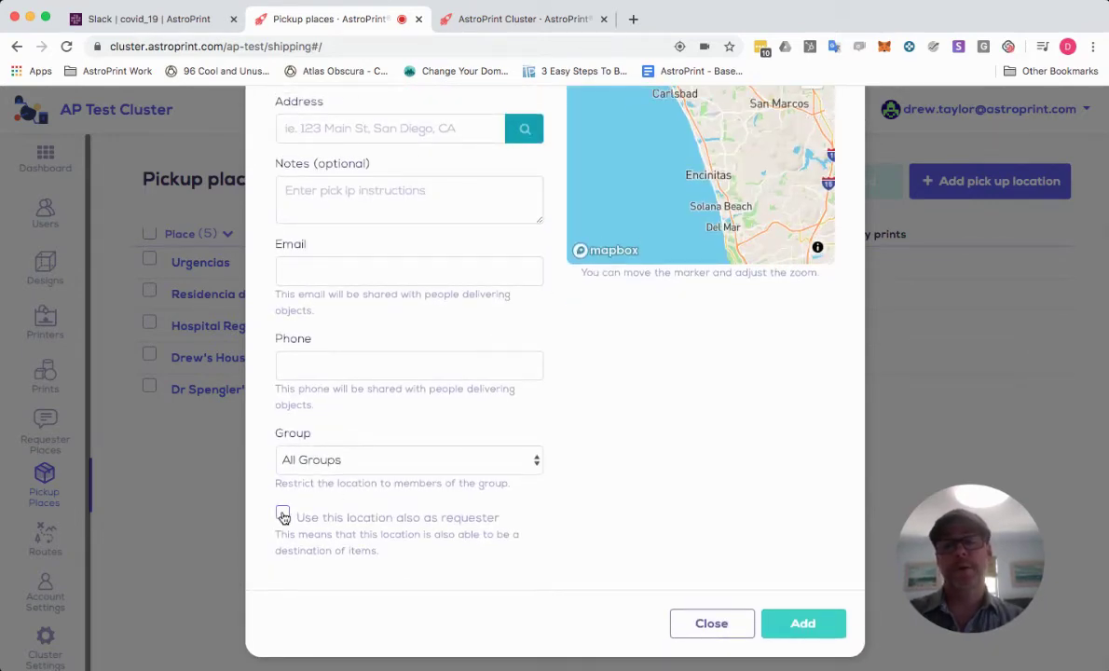
scroll(552, 306, up, 3)
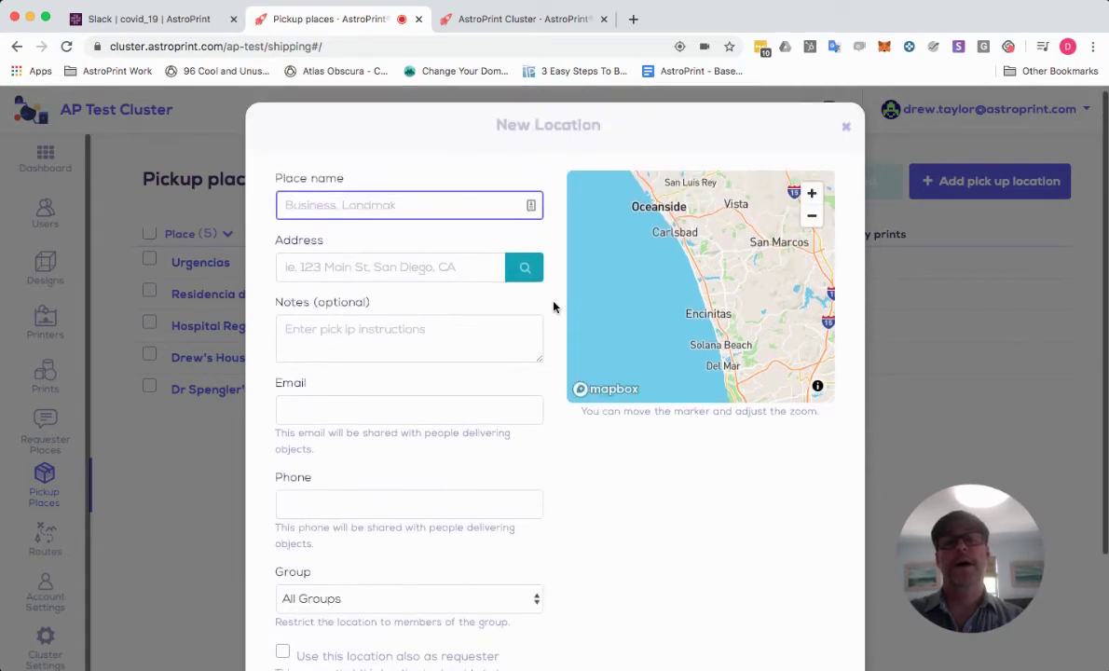
click(846, 135)
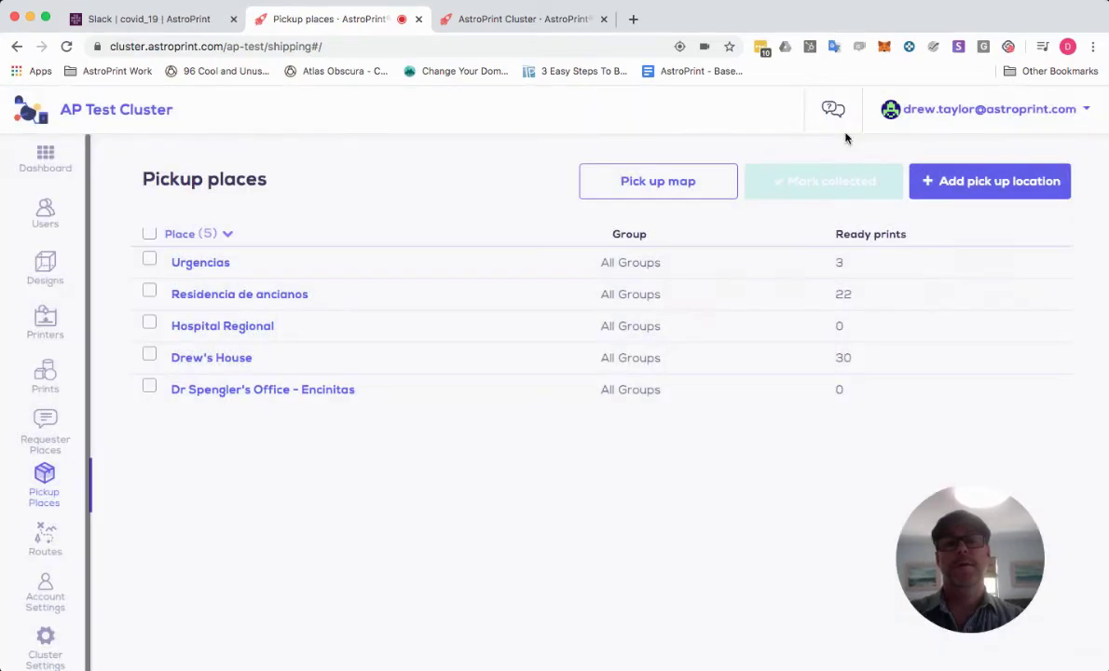
On the pickup map, filter by minimum ready prints and toggle Drew's House, then clear the filter
click(646, 191)
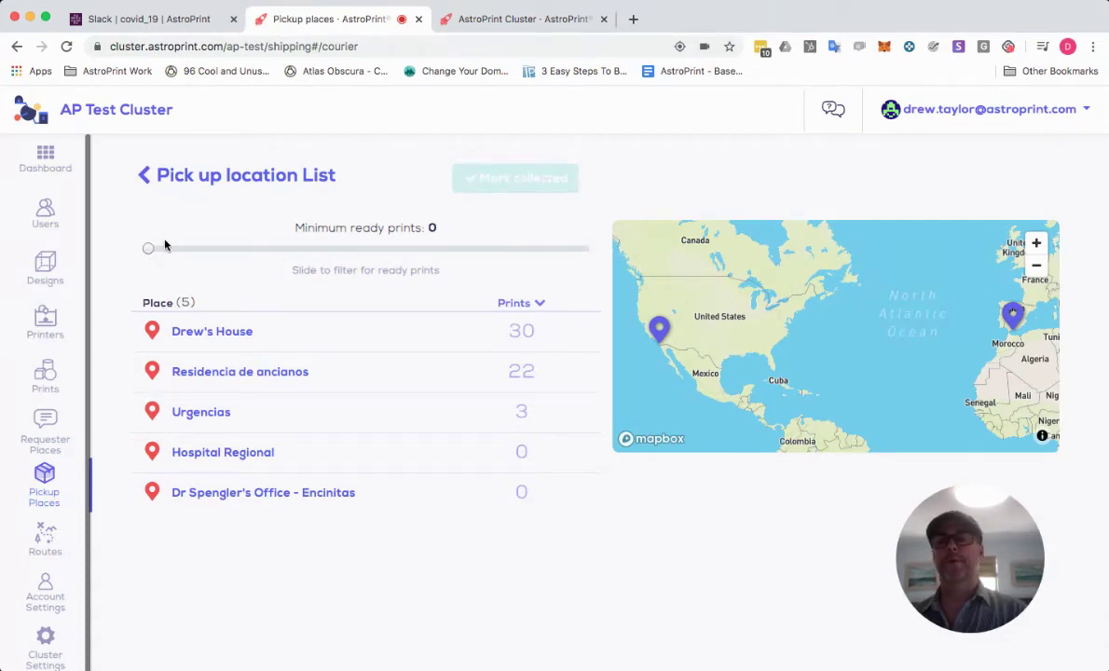
drag(151, 251, 510, 250)
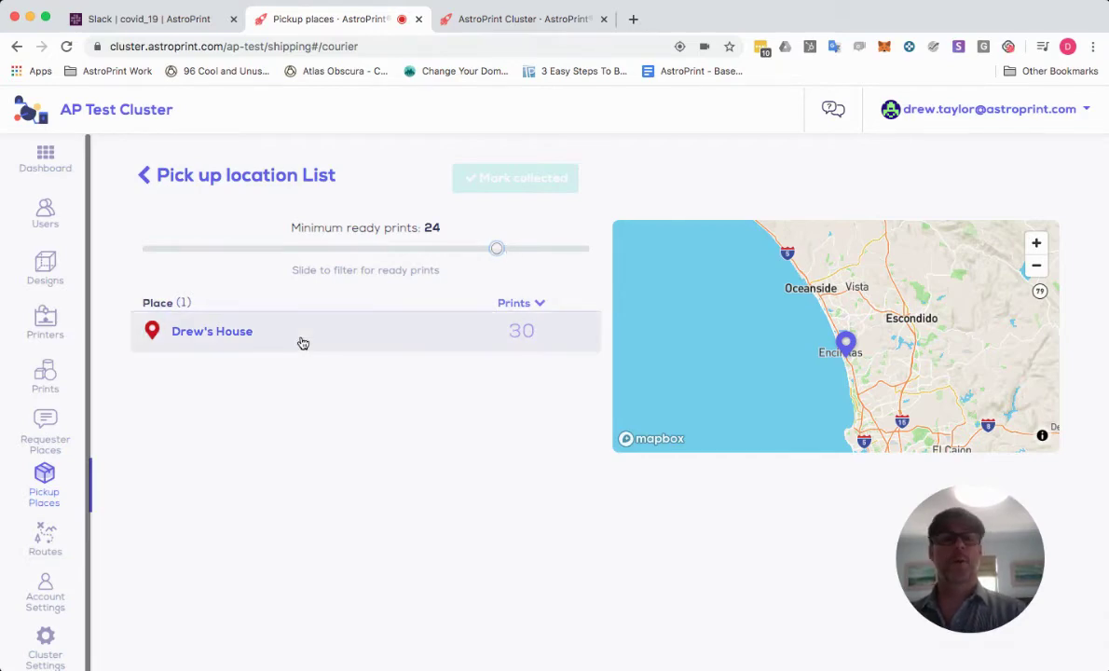
click(241, 341)
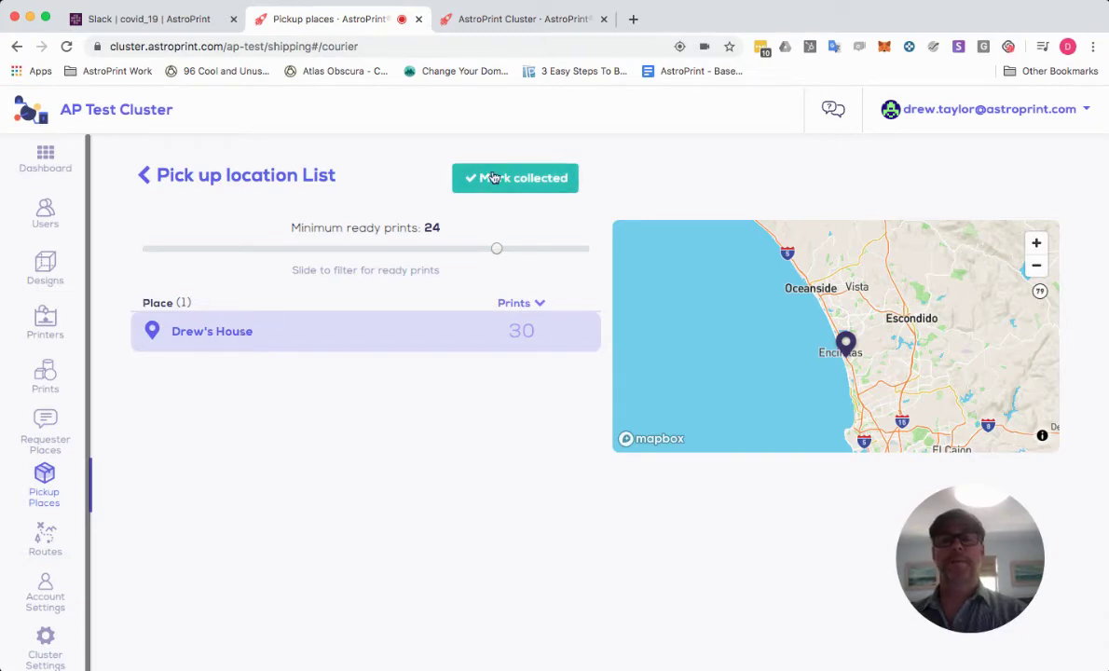
click(215, 333)
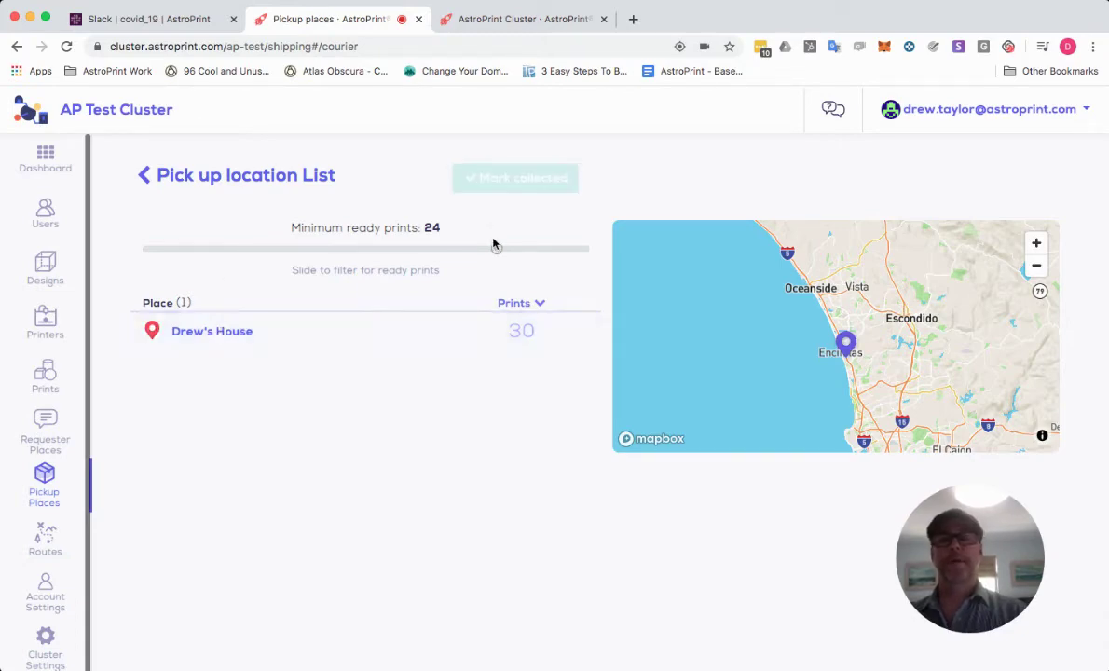
drag(494, 244, 139, 257)
Toggle Drew's House and Residencia de ancianos selections, then return to the list and Routes
click(215, 333)
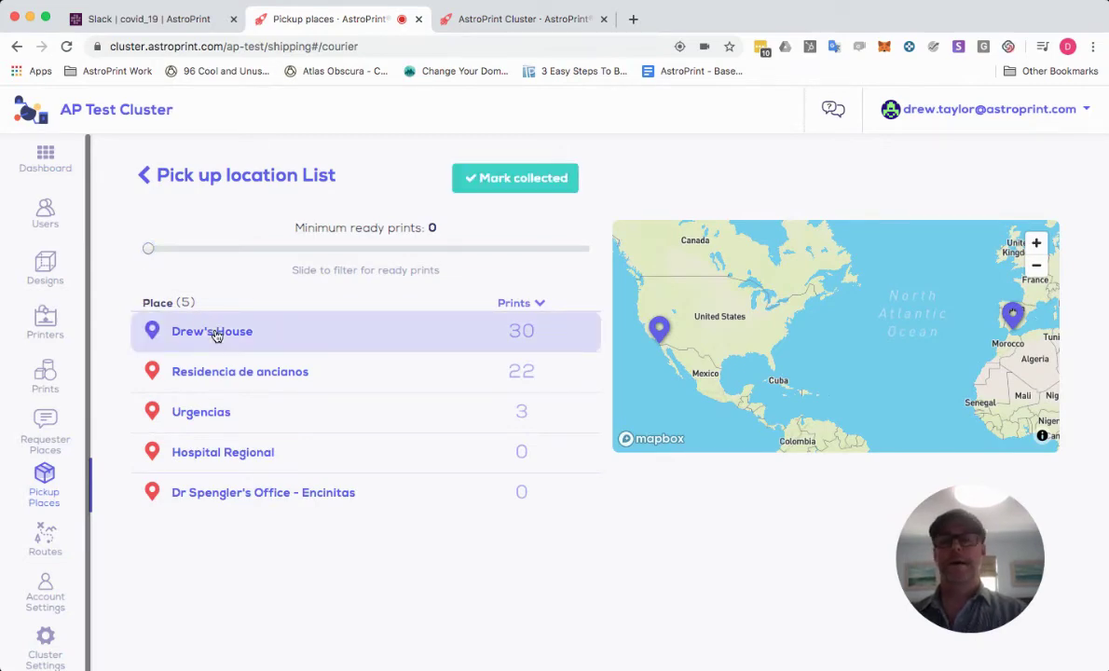
click(215, 332)
click(224, 374)
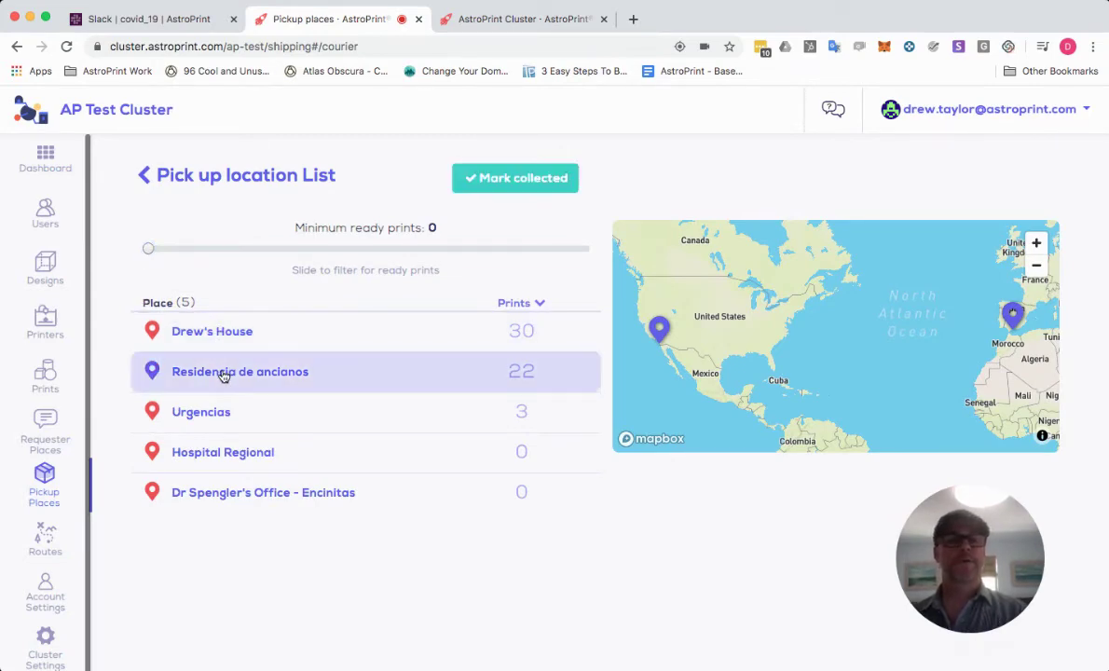
click(224, 373)
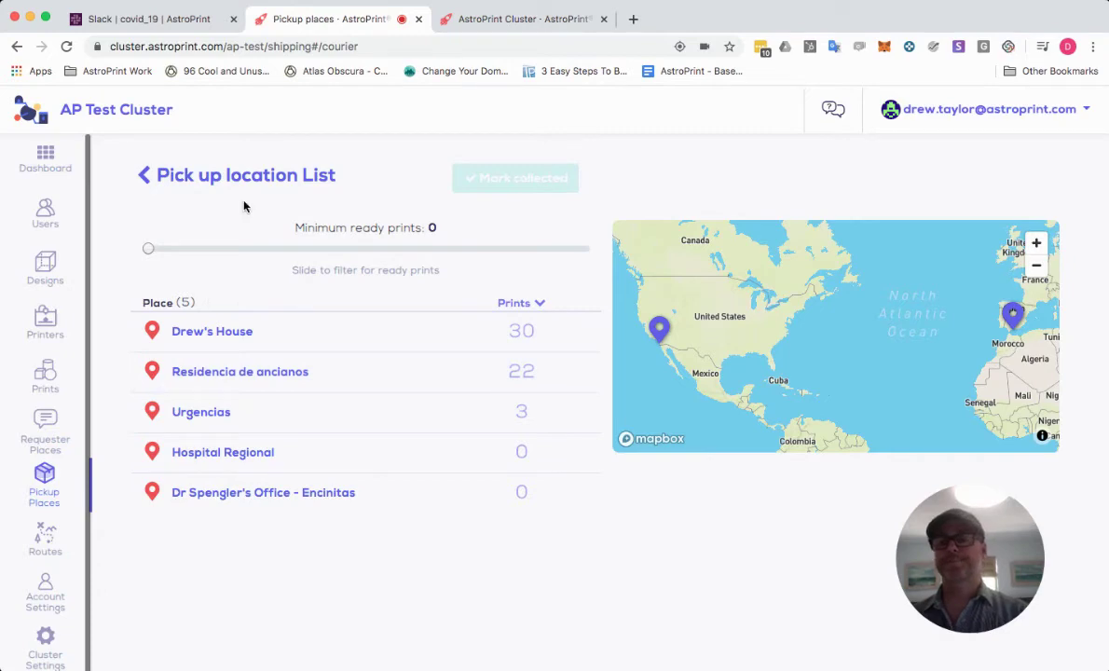
click(145, 174)
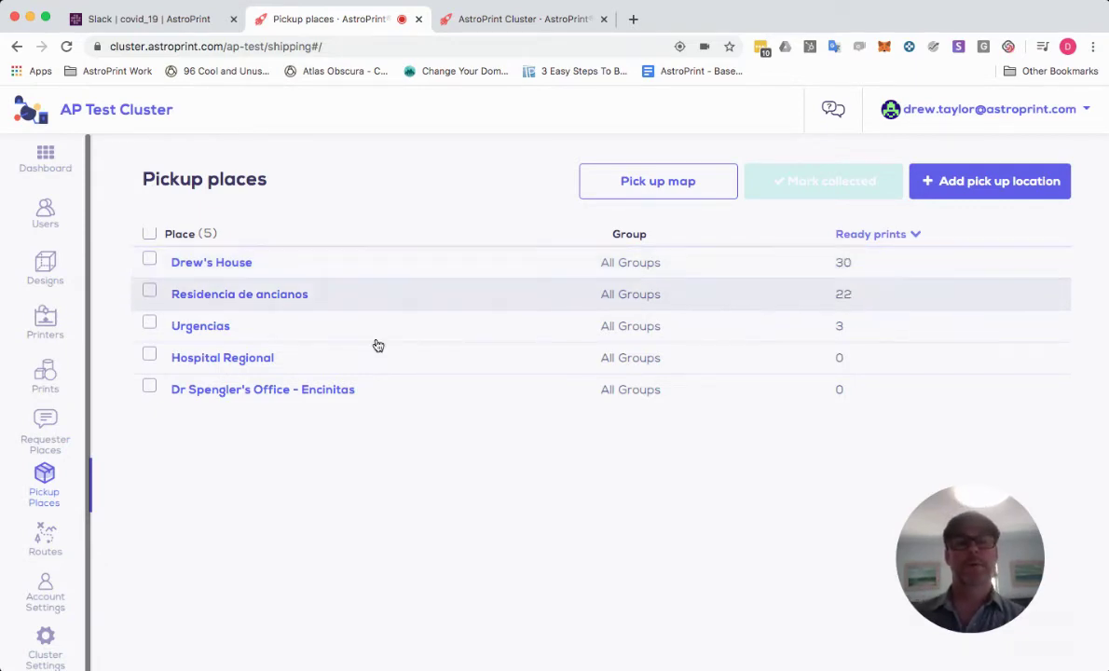
click(50, 540)
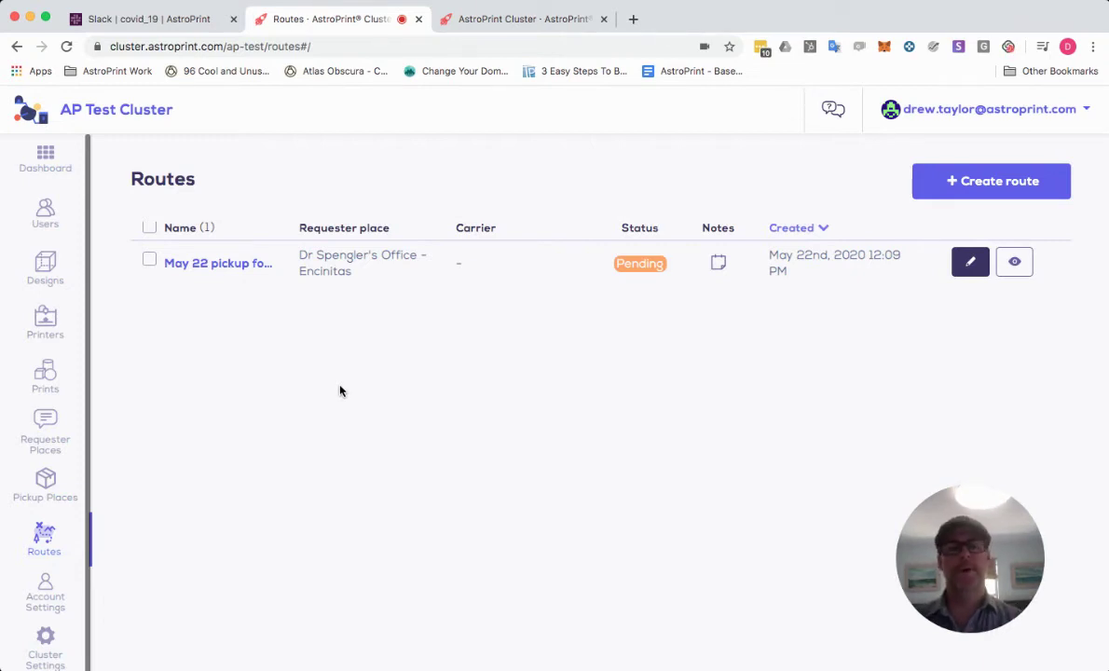
Set up a route from Drew's House to Dr Spengler's Office, leaving required-quantity-only unchecked
click(946, 187)
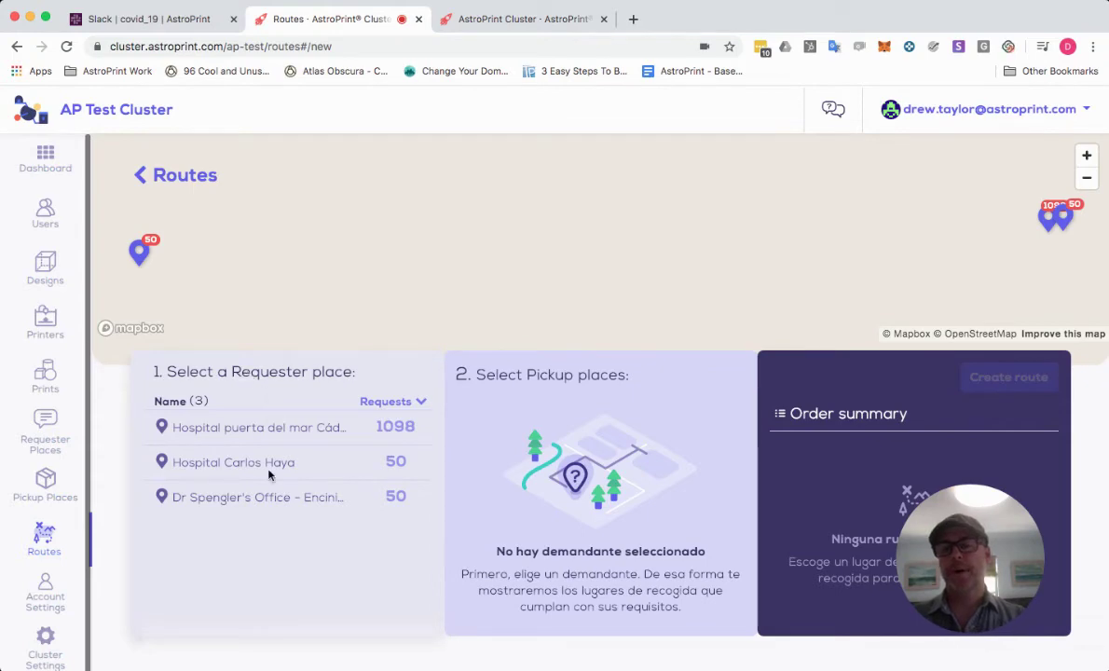
click(275, 499)
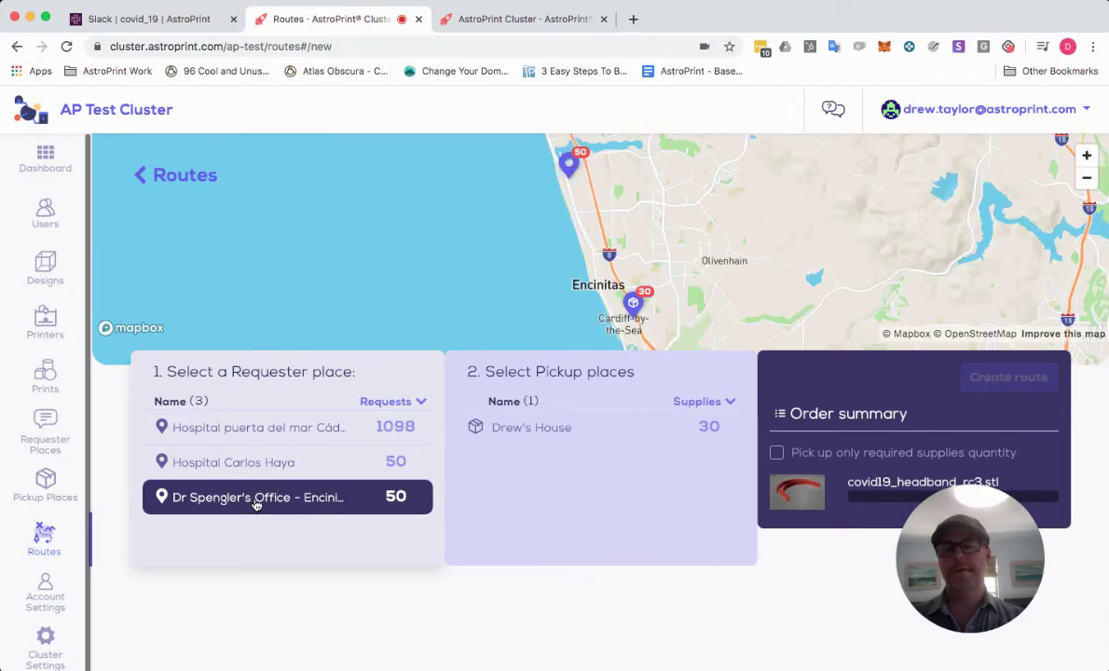
mouse_move(397, 496)
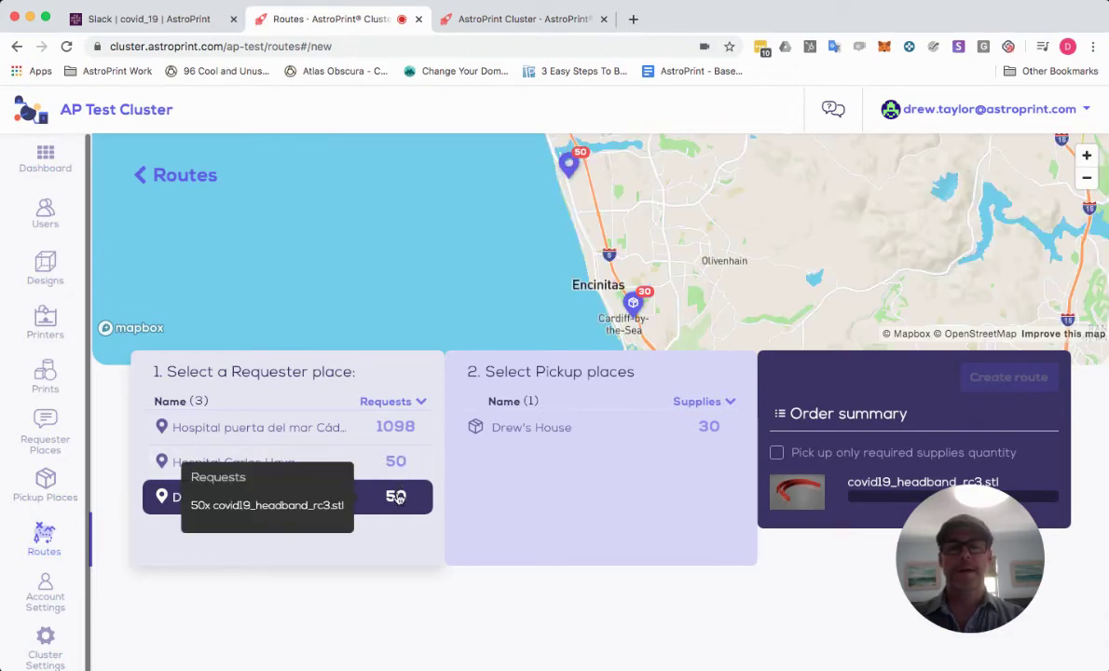
click(551, 433)
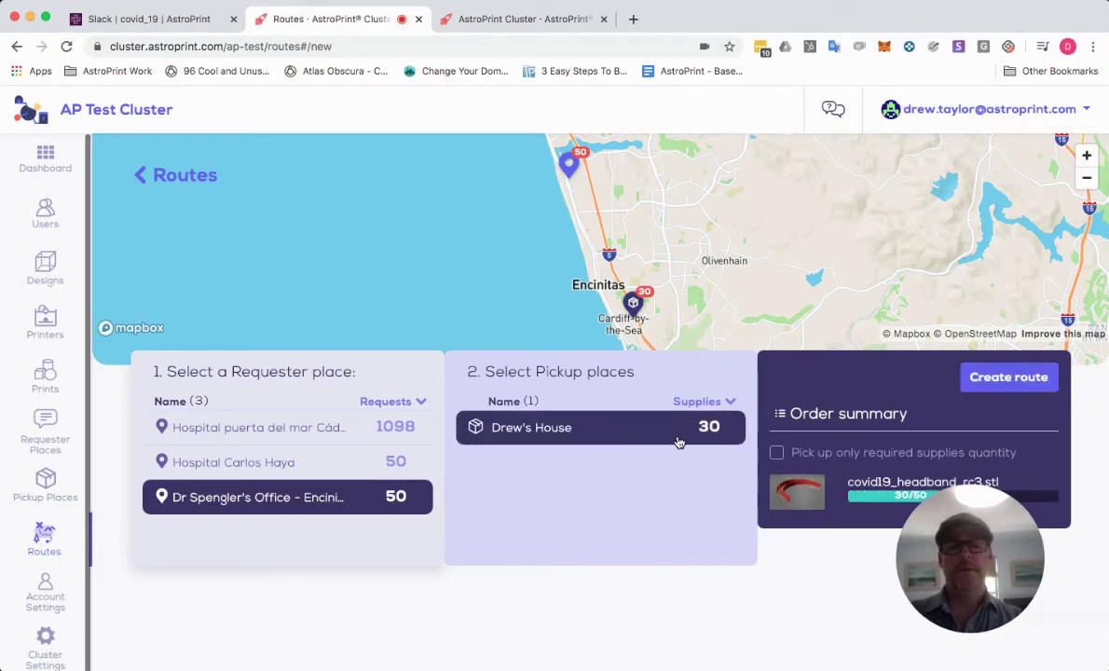
mouse_move(712, 428)
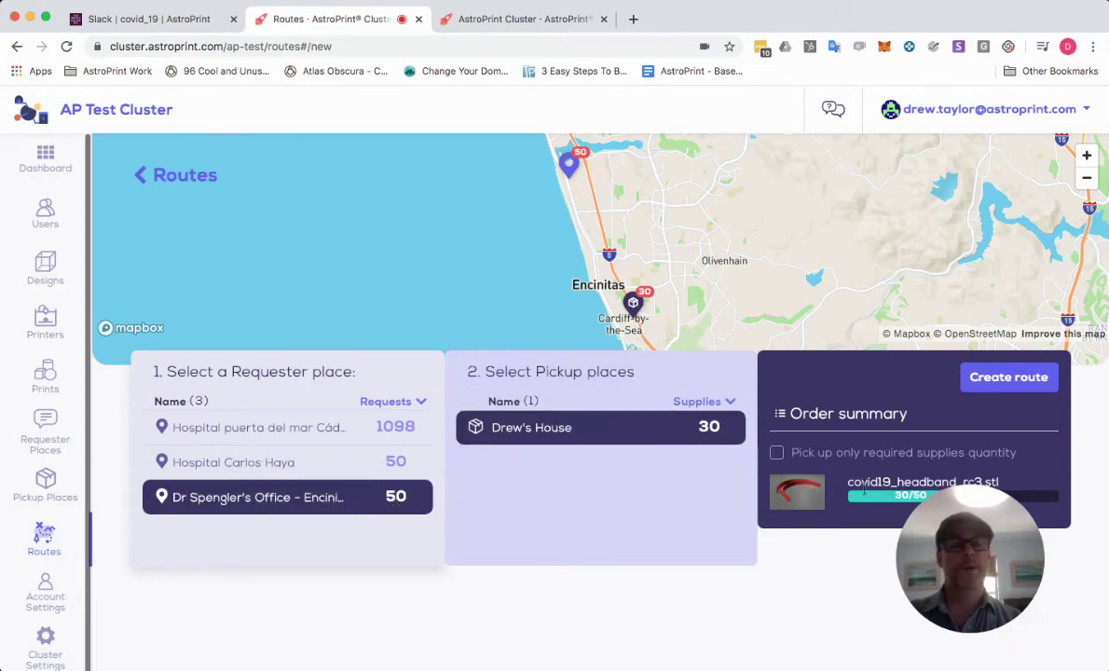
click(777, 452)
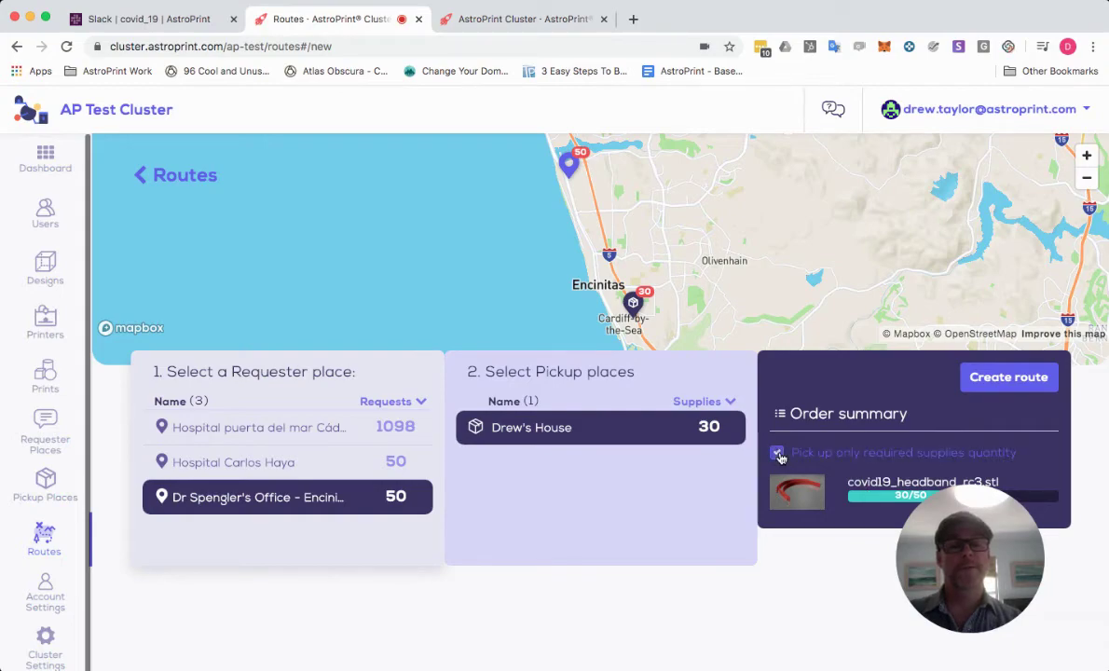
click(778, 453)
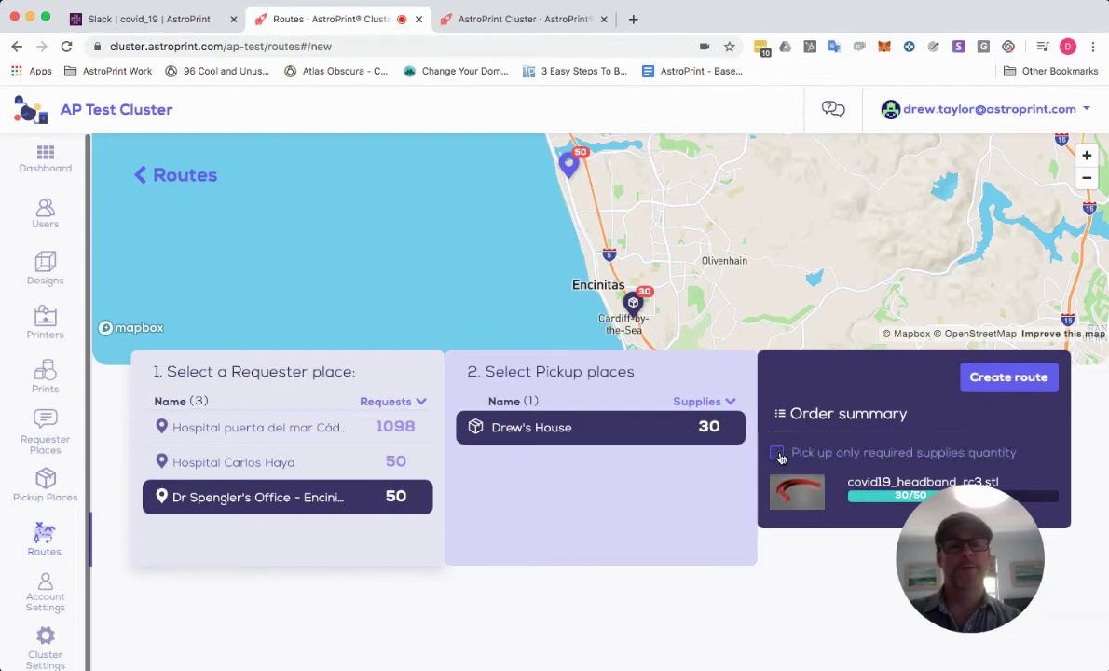
click(982, 380)
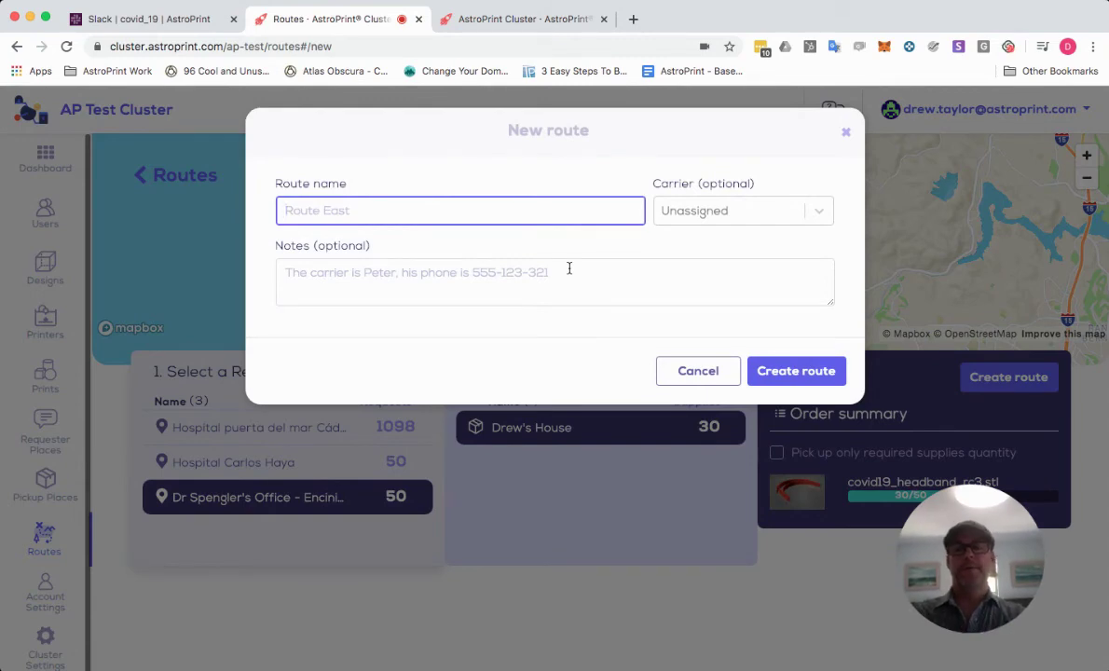
Name the route 'May 22 delivery to Dr Spengler' and create it
text(May)
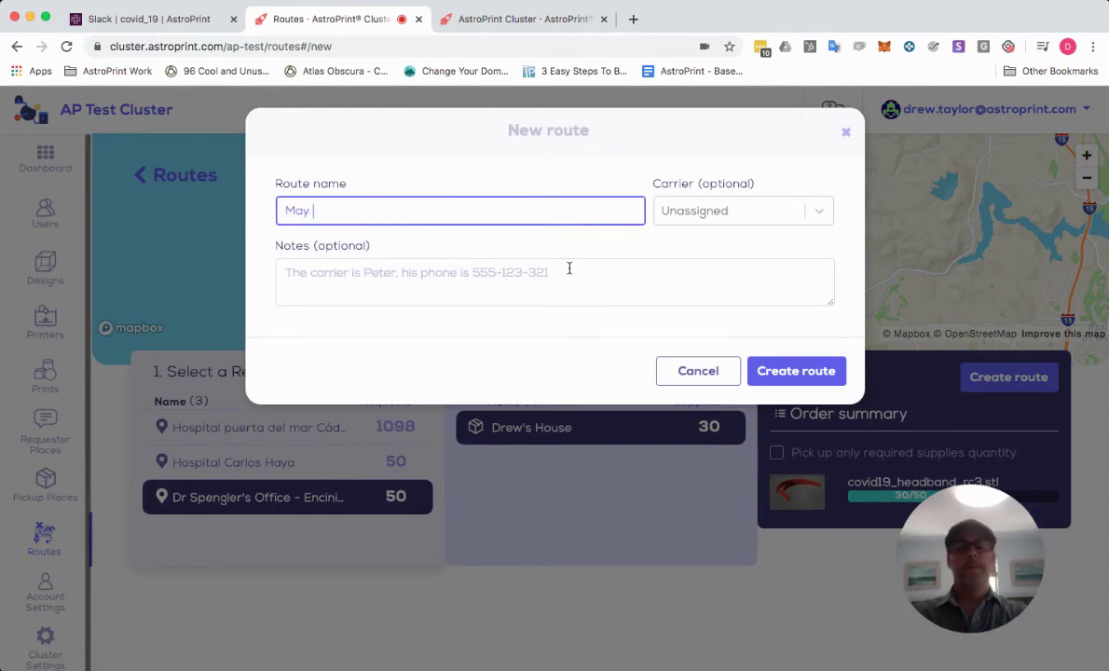
text( 22 del)
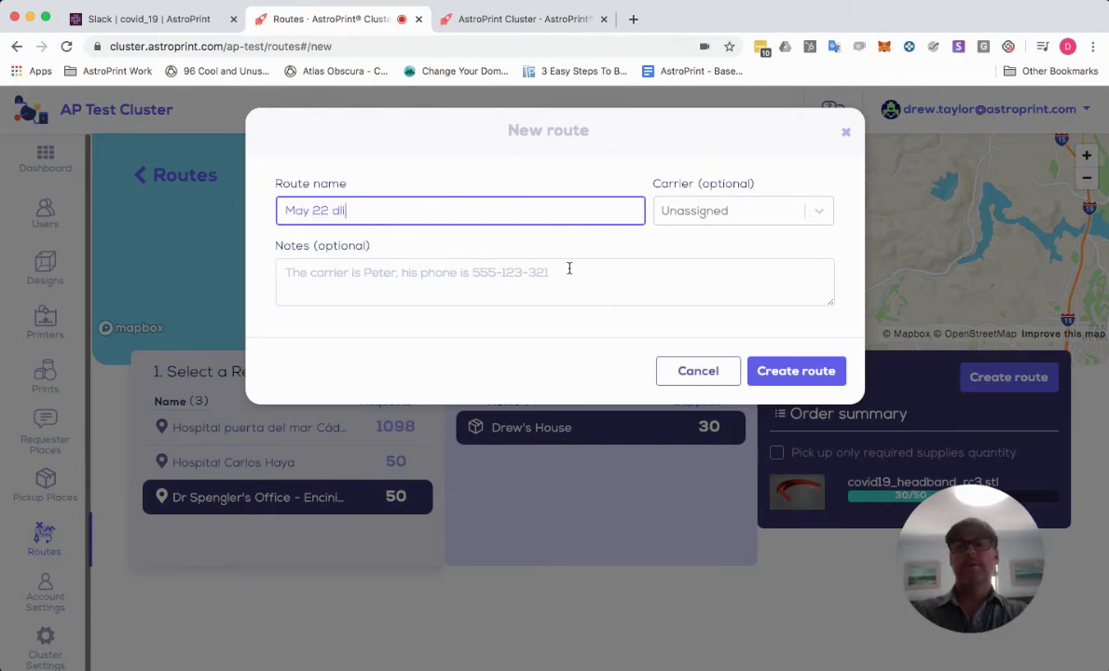
text(iv)
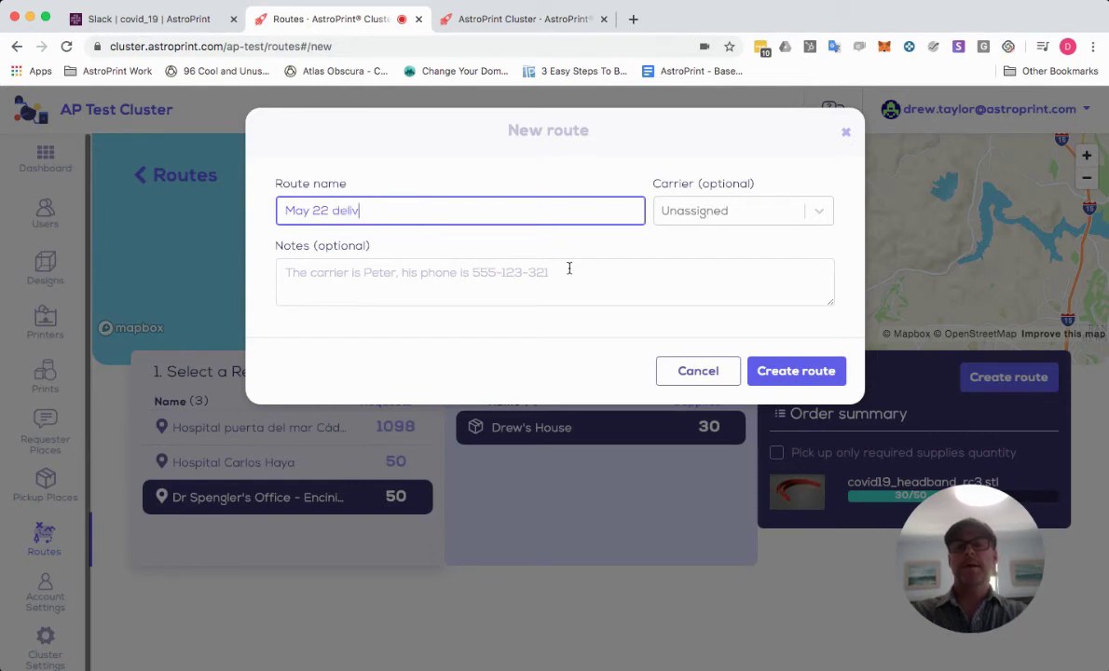
text(ery to Dr )
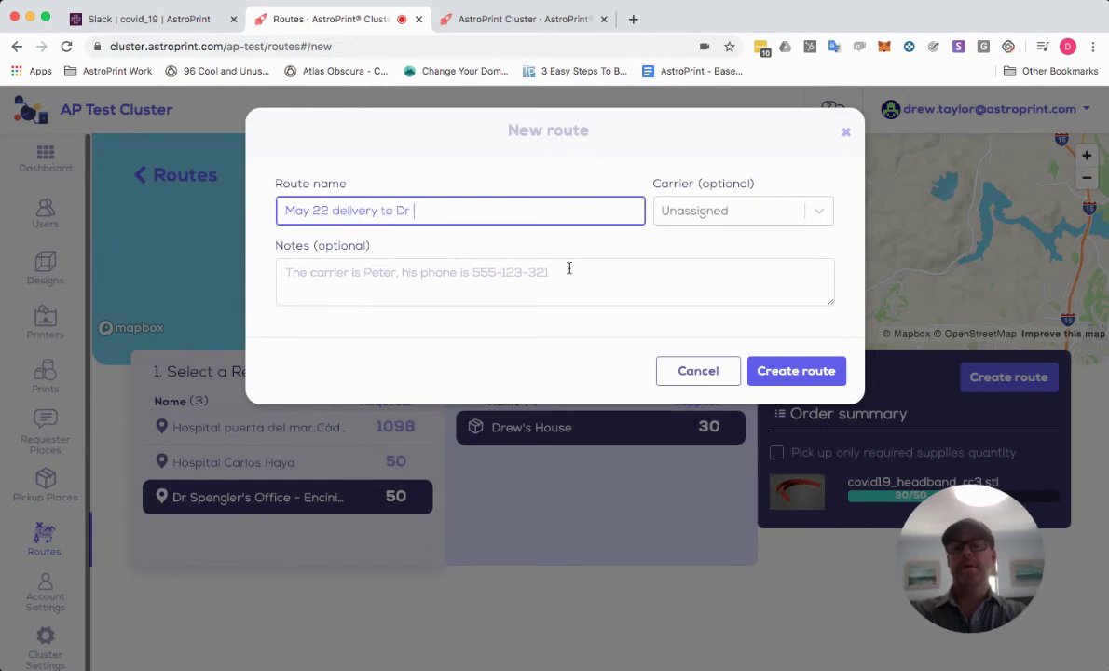
text(Spengler)
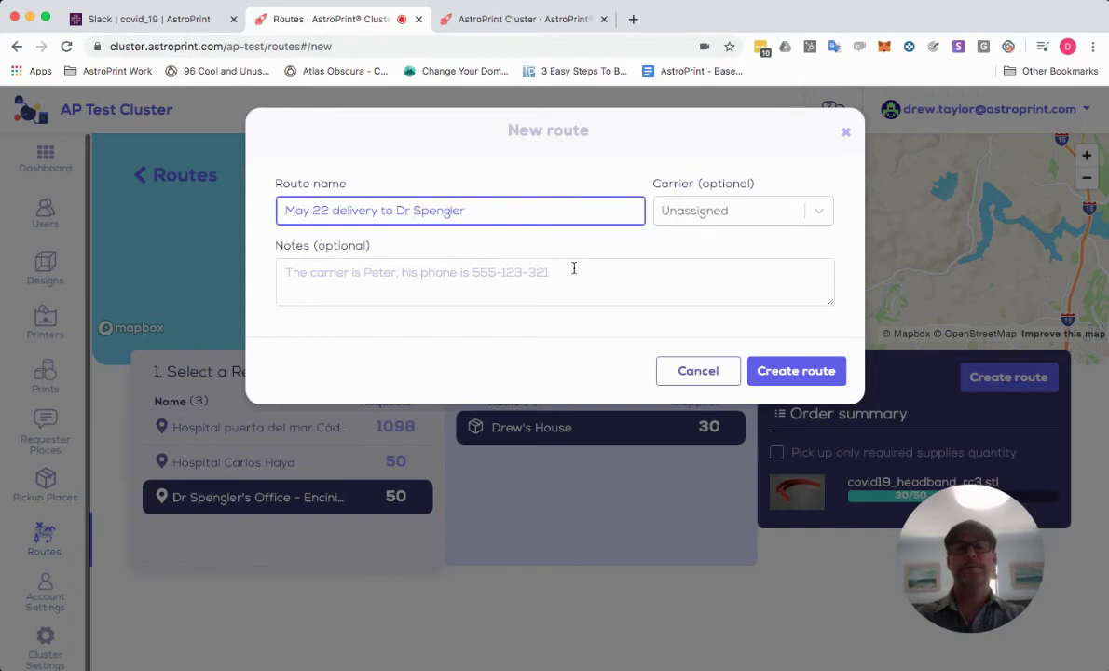
click(789, 371)
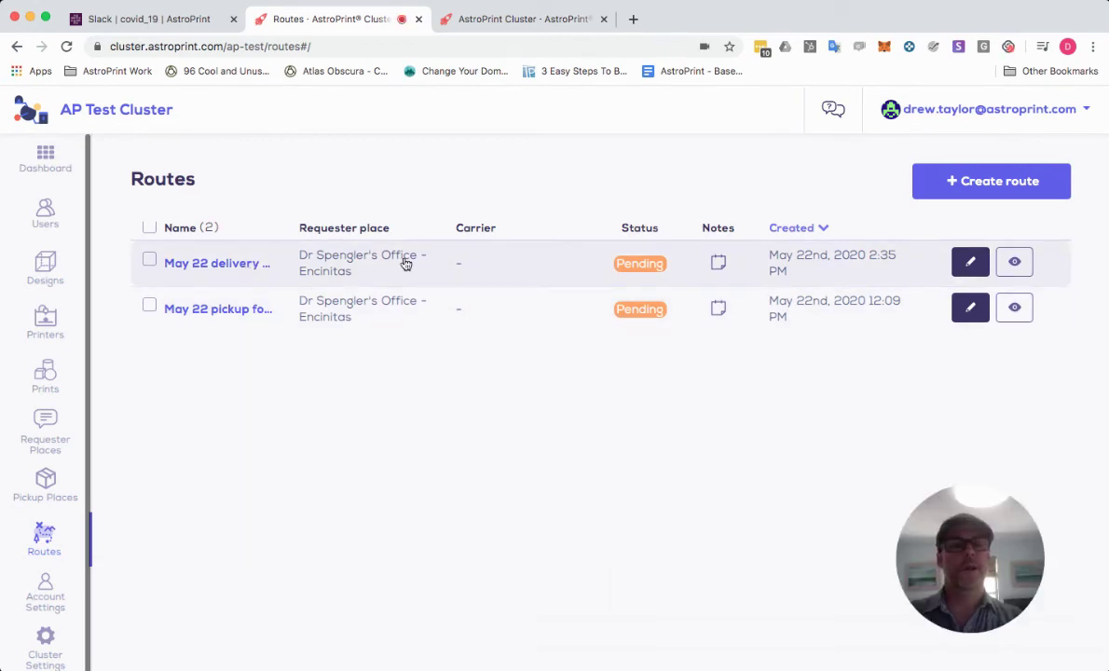
Open the 'May 22 delivery to Dr Spengler' route and browse its map and Batches 108 and 107
click(217, 261)
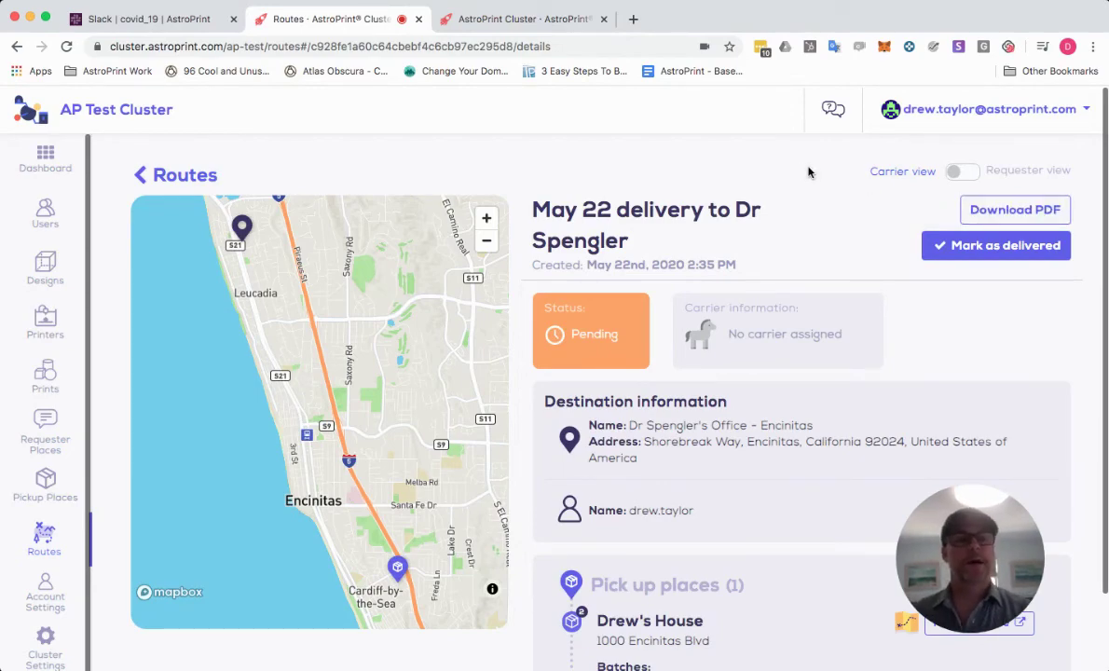
scroll(808, 171, down, 3)
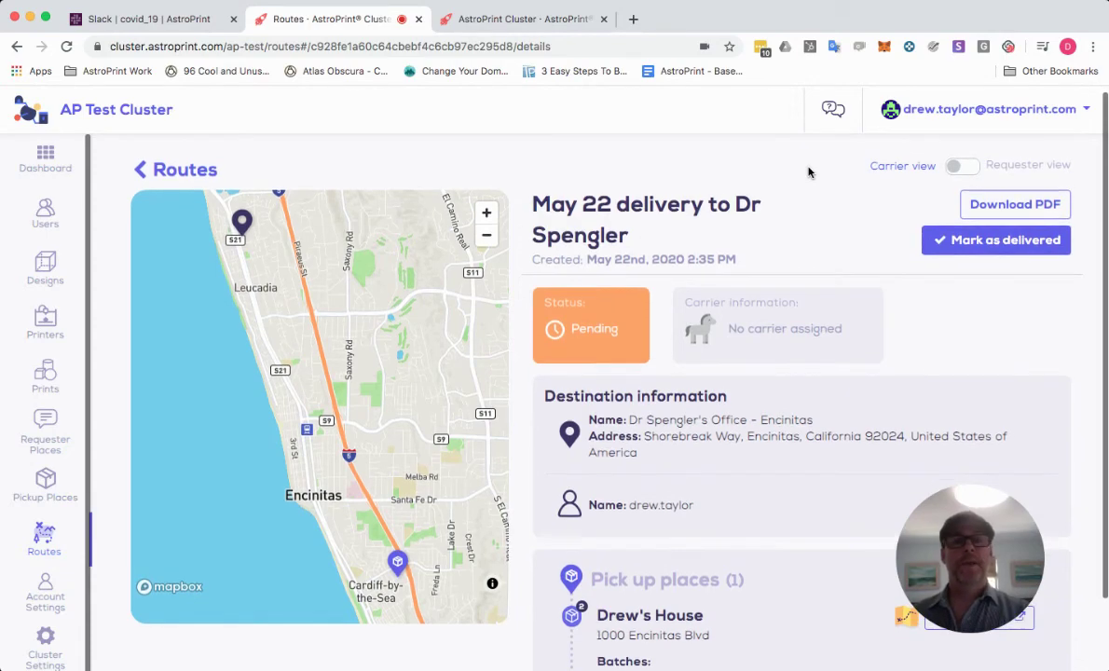
scroll(808, 171, down, 1)
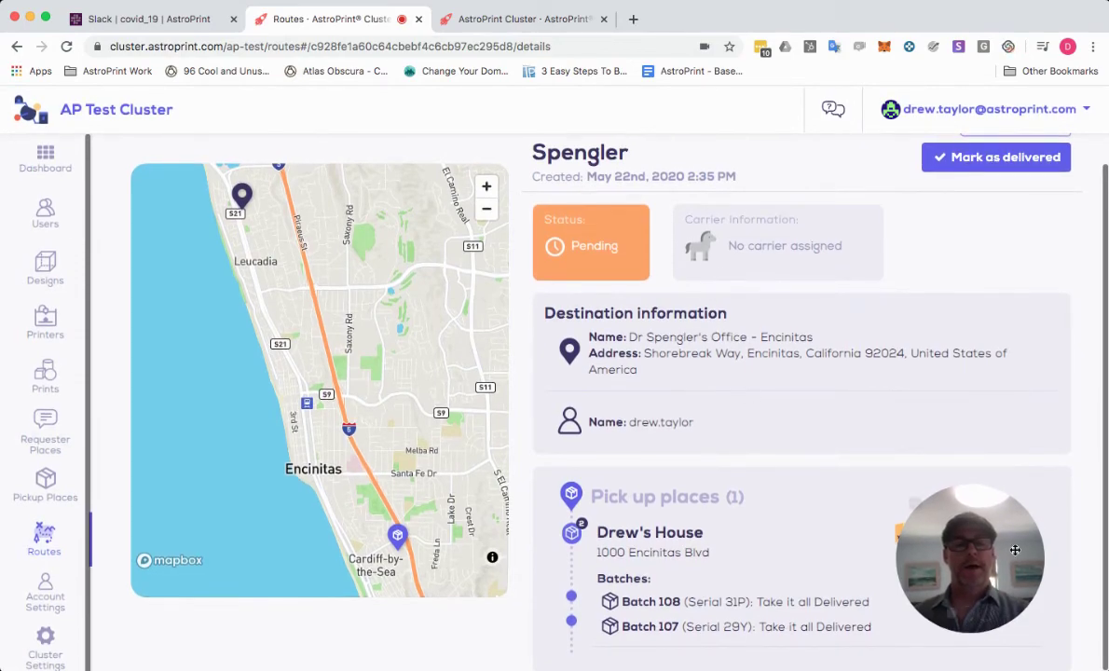
drag(1005, 546, 1053, 424)
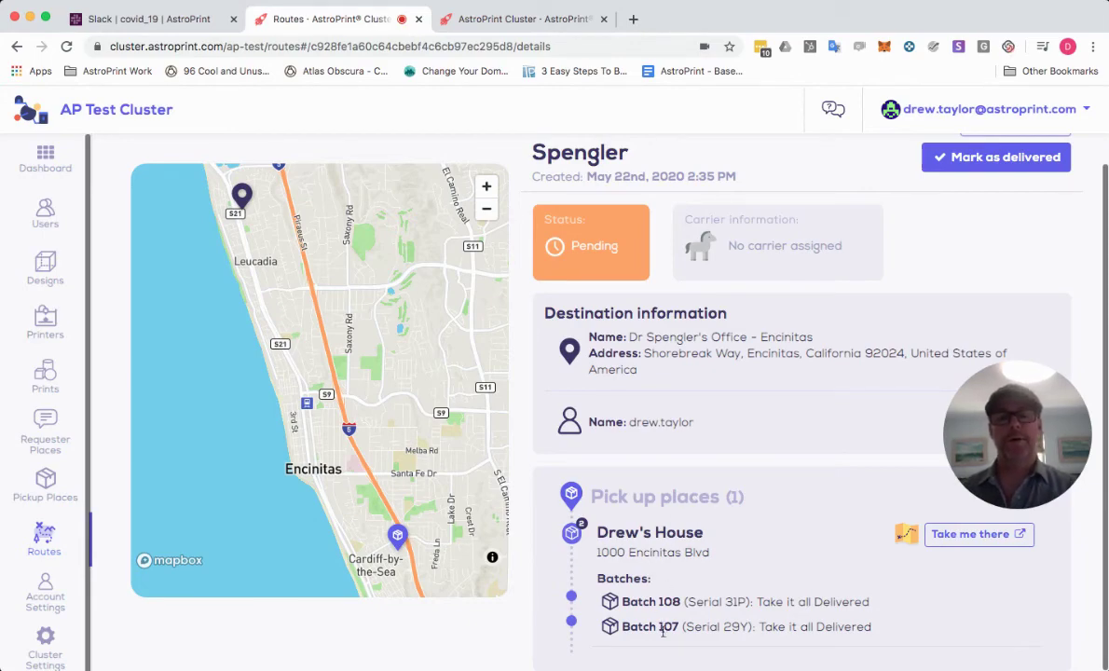
mouse_move(1009, 449)
drag(1009, 449, 981, 572)
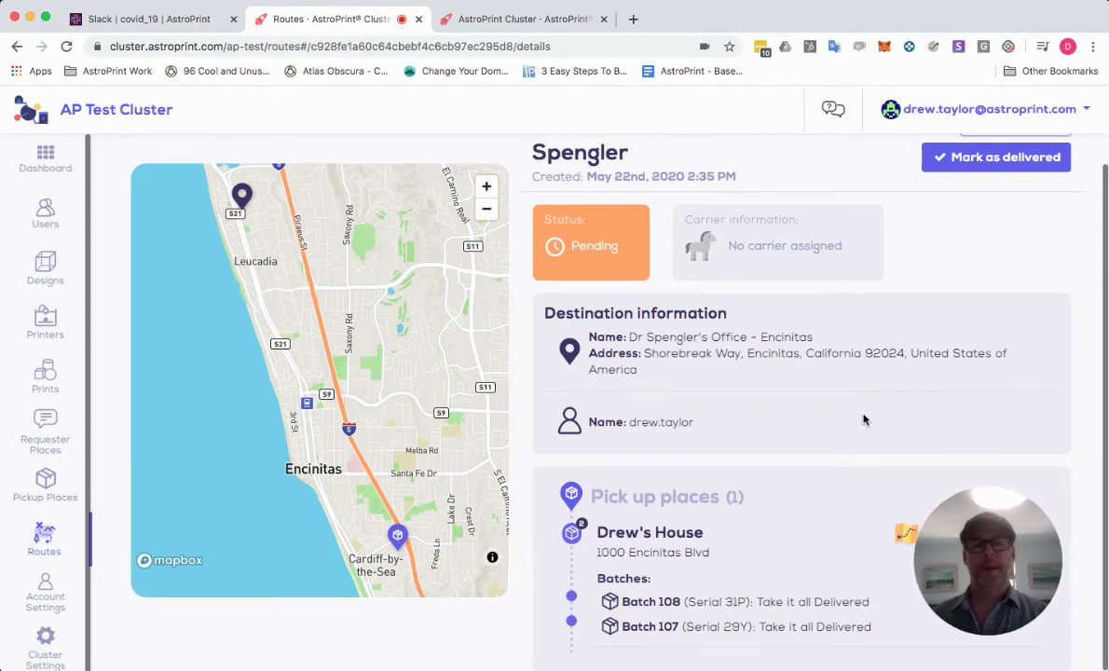
scroll(897, 324, up, 3)
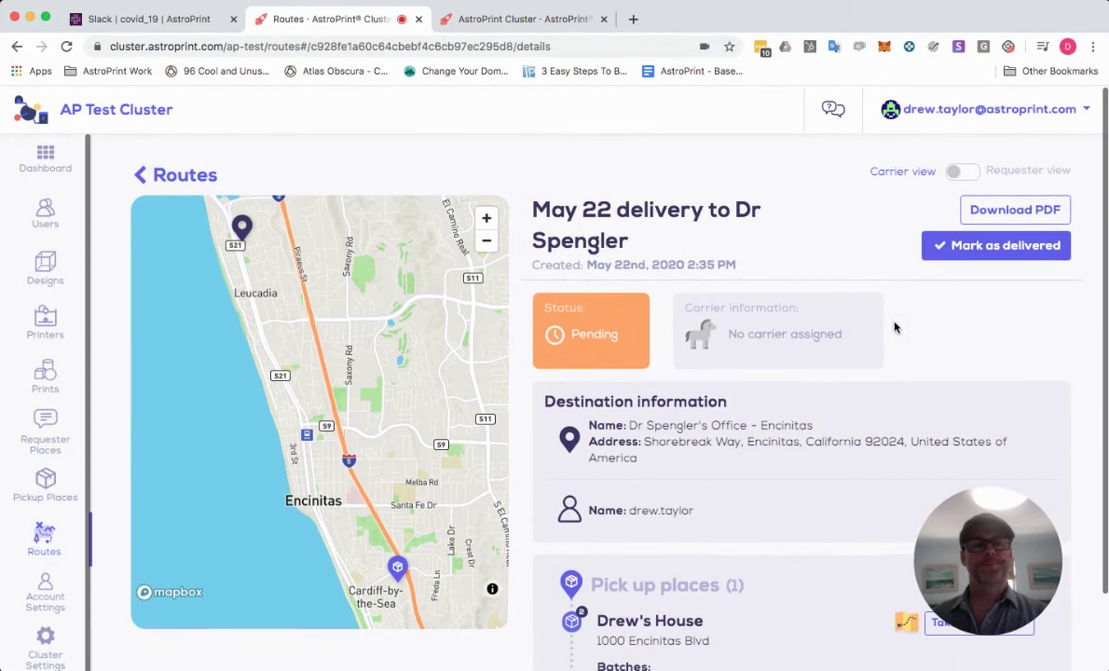
Switch the route to Requester view to see its two incoming batches, then open Account Settings
click(959, 170)
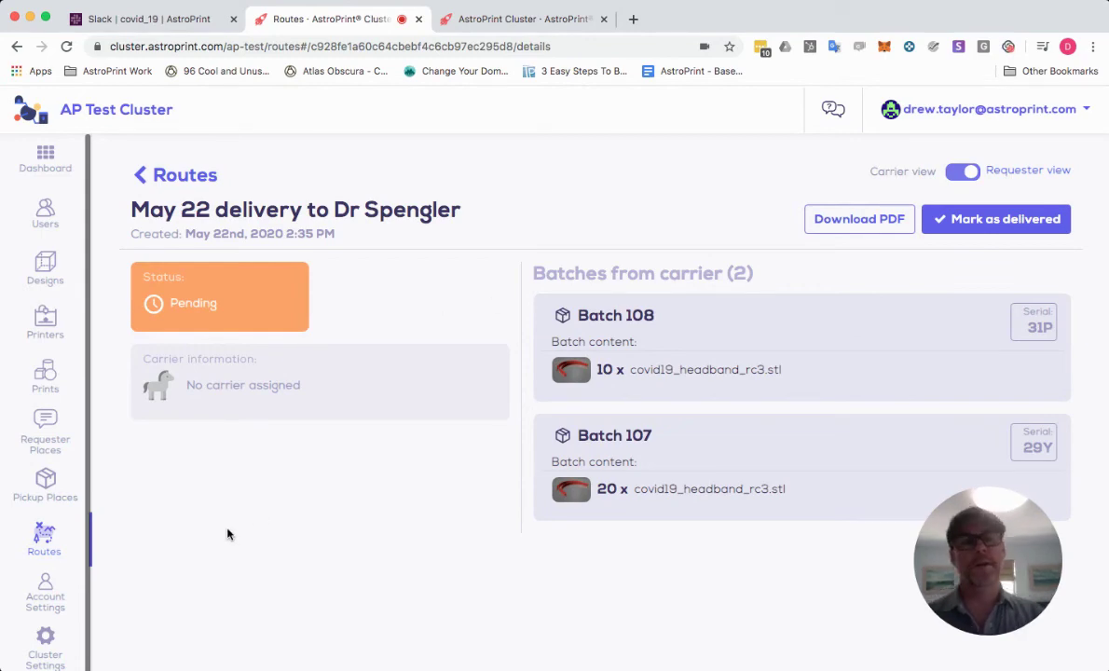
scroll(51, 505, down, 1)
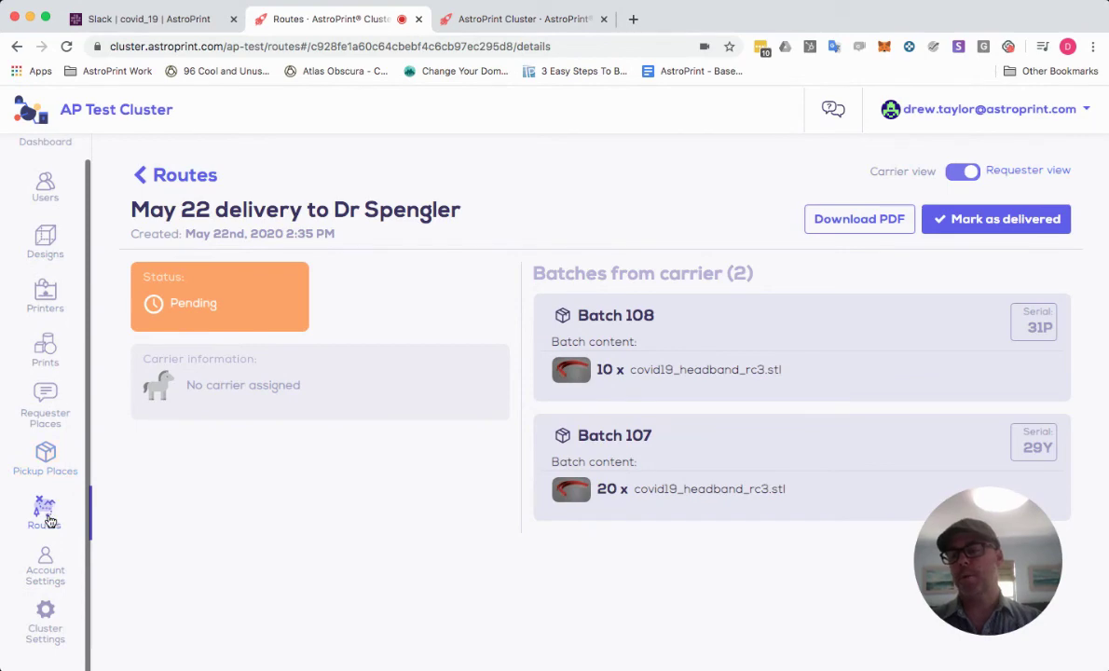
click(46, 570)
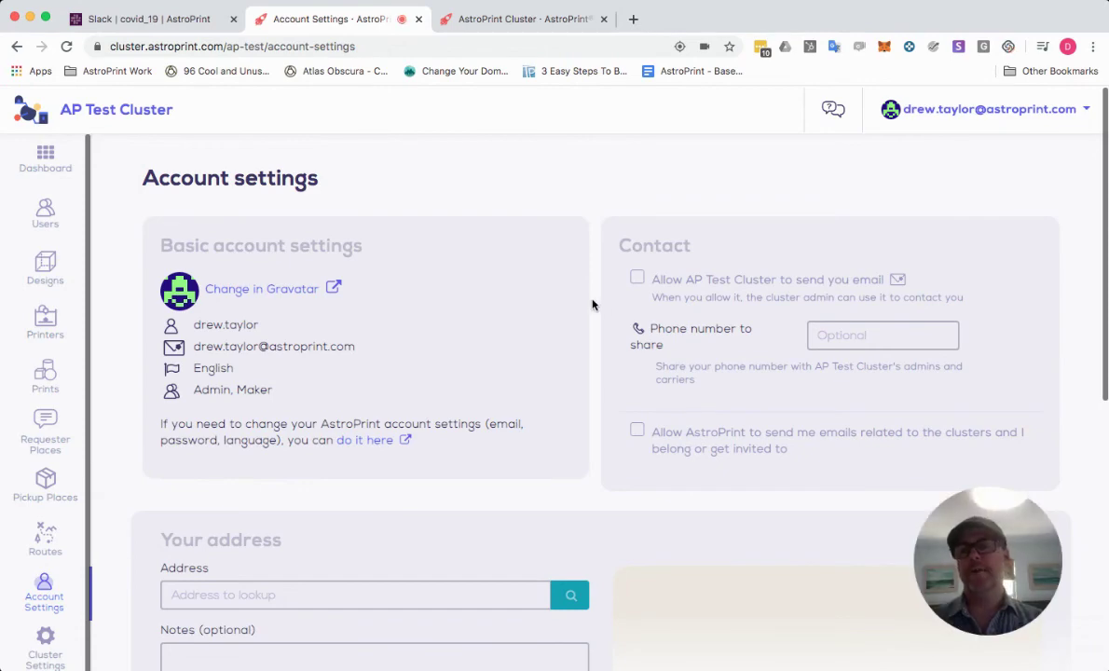
Review the account settings, leaving 'Allow AP Test Cluster to send you email' unticked
scroll(592, 305, down, 1)
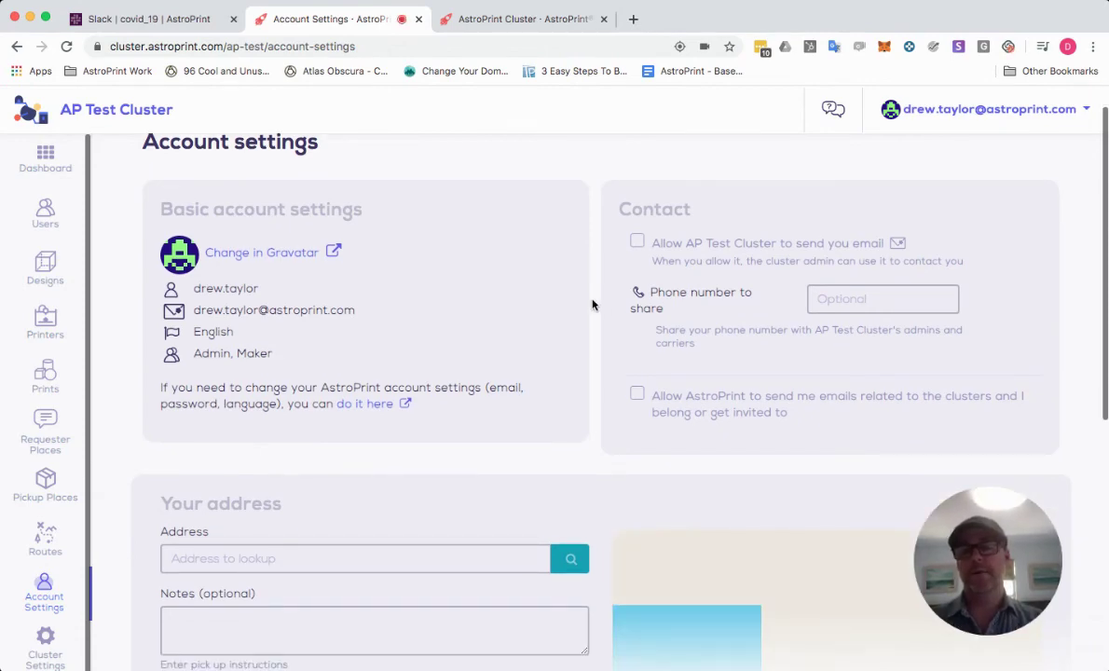
scroll(592, 305, down, 1)
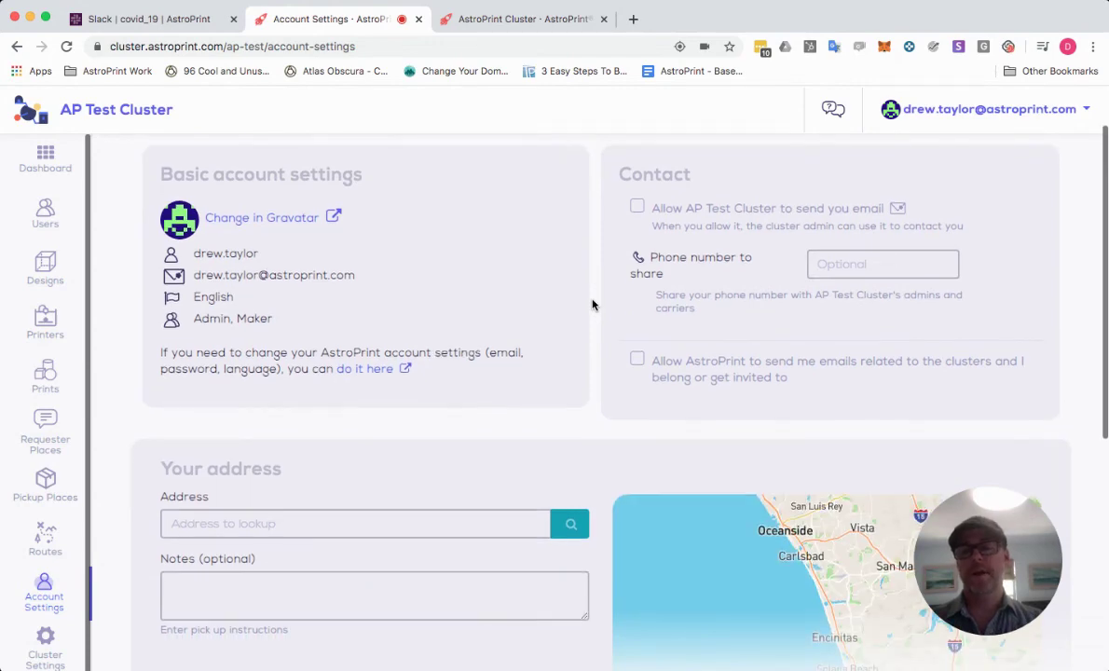
scroll(593, 304, down, 3)
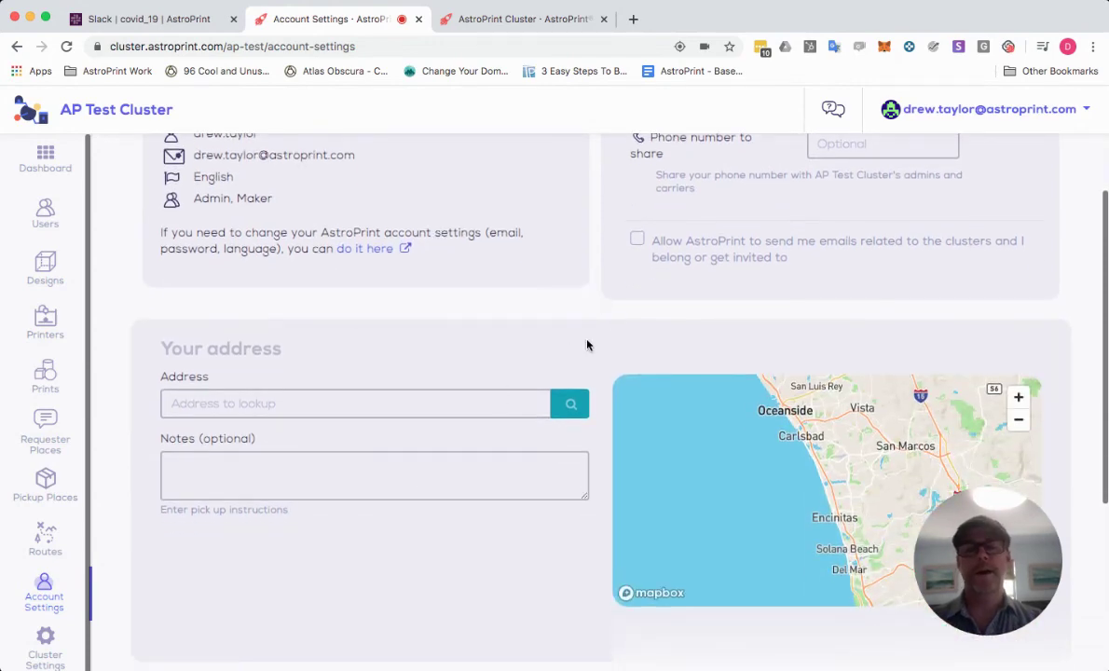
scroll(588, 344, down, 7)
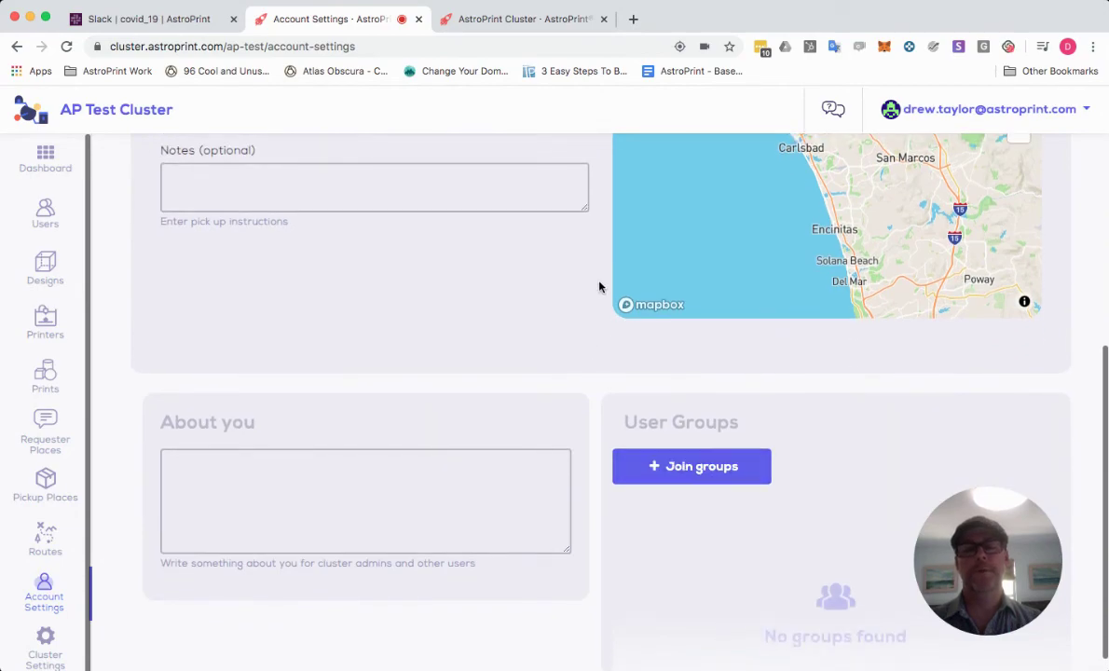
scroll(599, 287, up, 10)
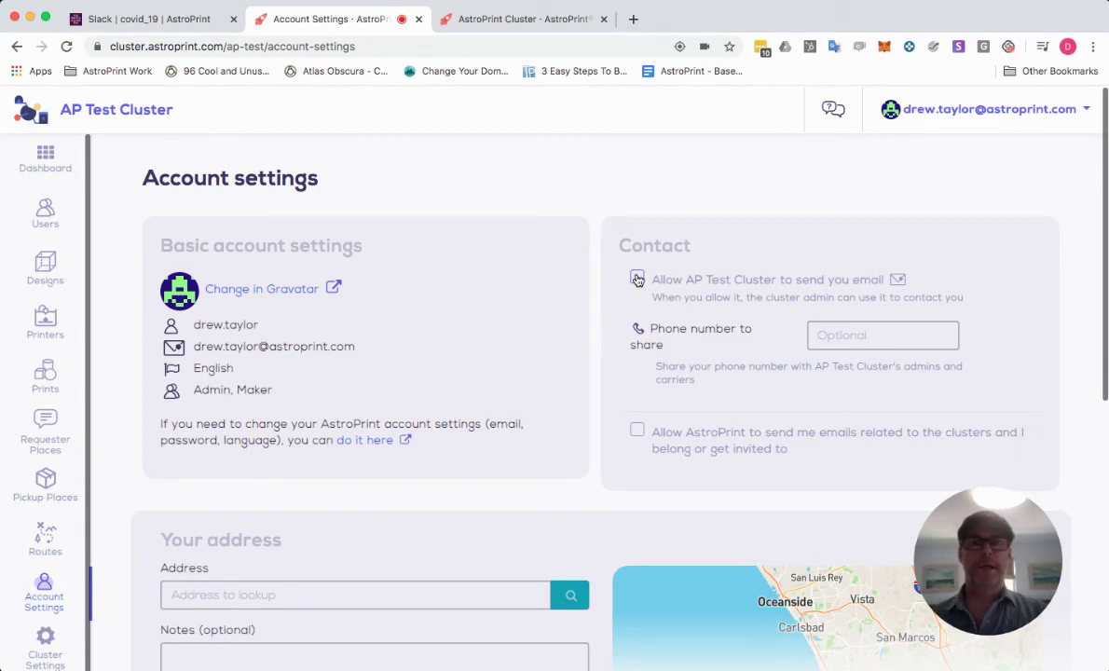
click(638, 279)
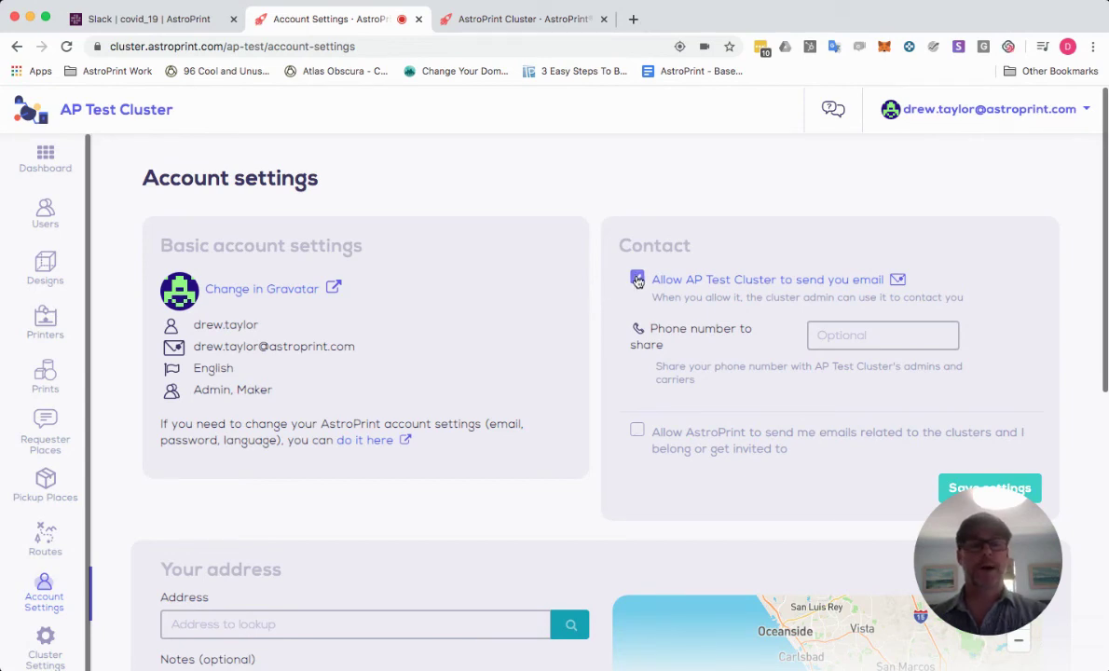
click(637, 280)
scroll(595, 288, down, 1)
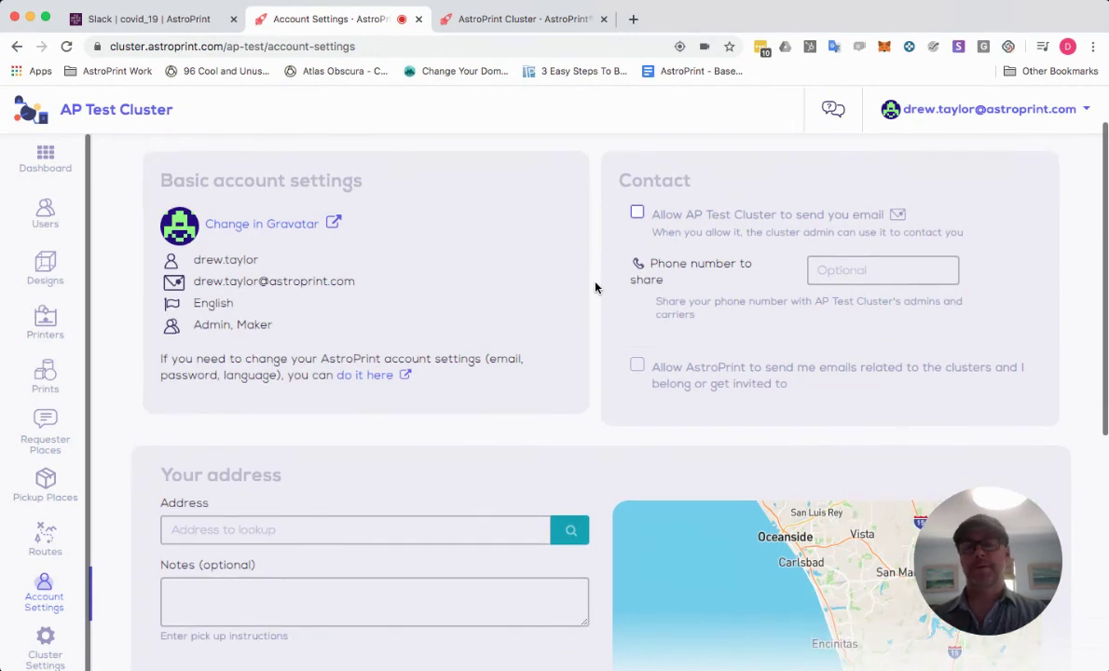
scroll(596, 288, down, 2)
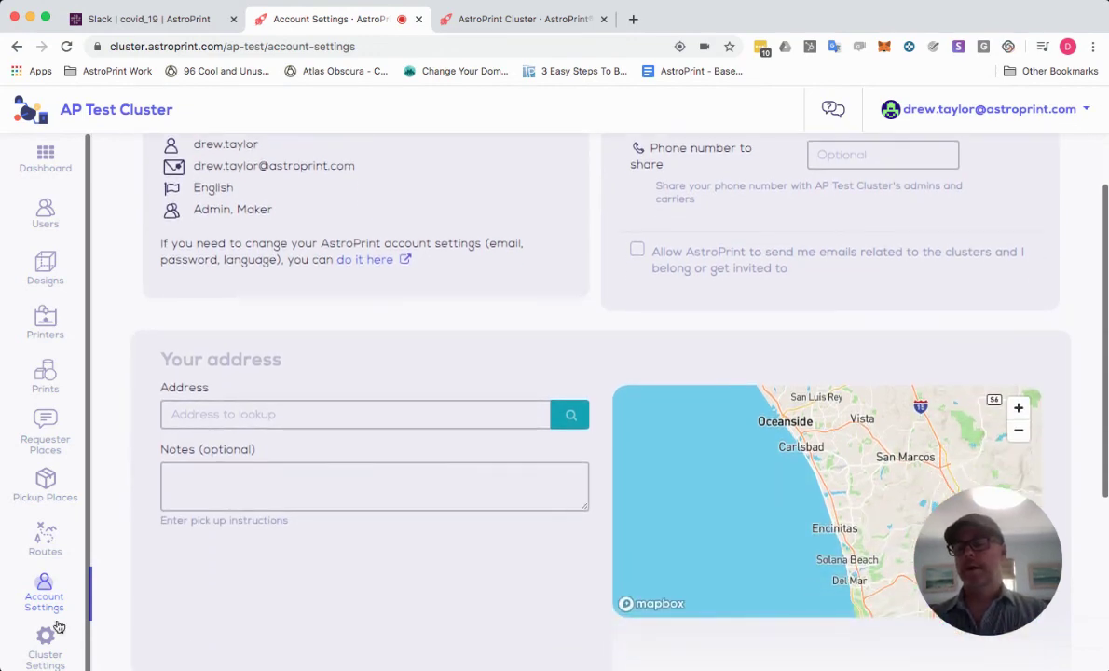
Open AP Test Cluster's settings and scroll to the Cluster location map and back
click(42, 647)
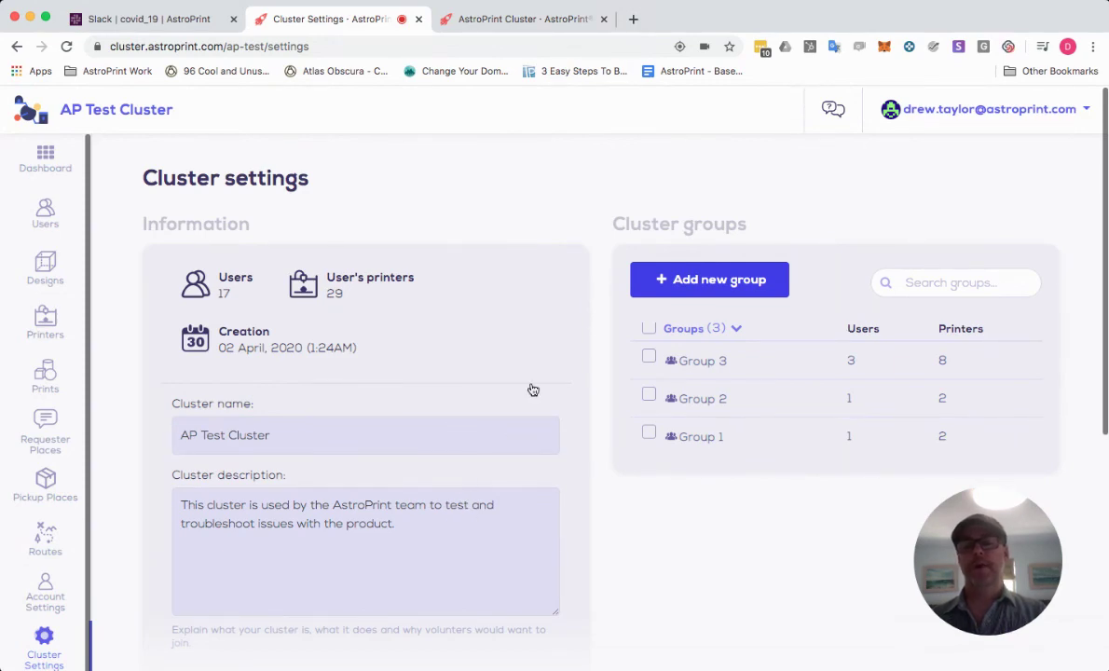
scroll(559, 372, down, 5)
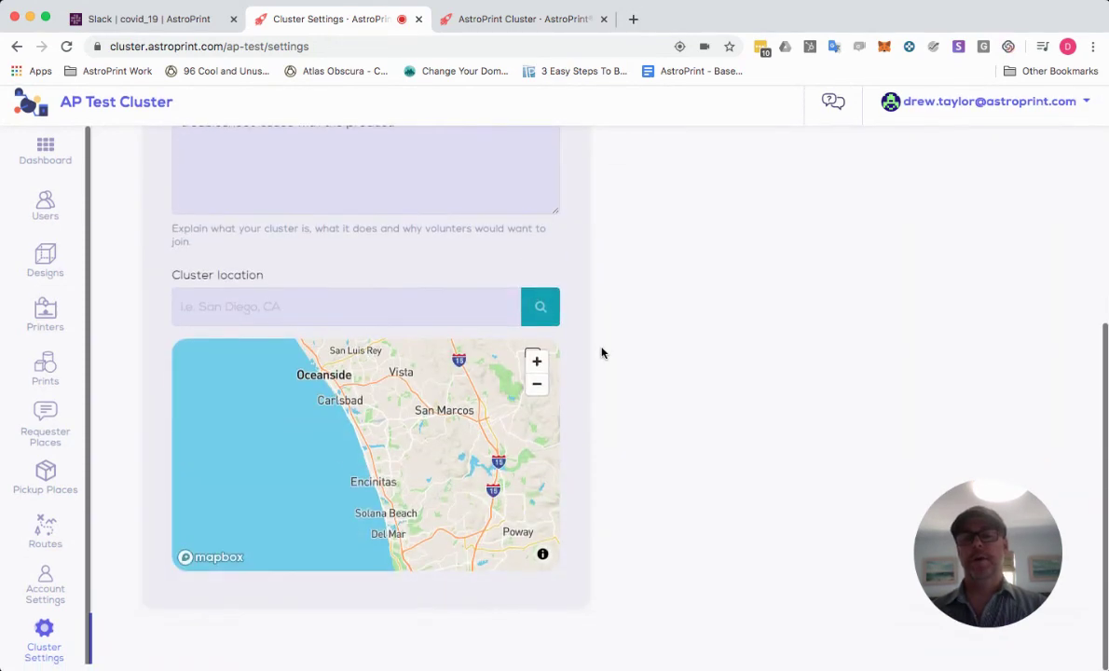
scroll(601, 352, up, 5)
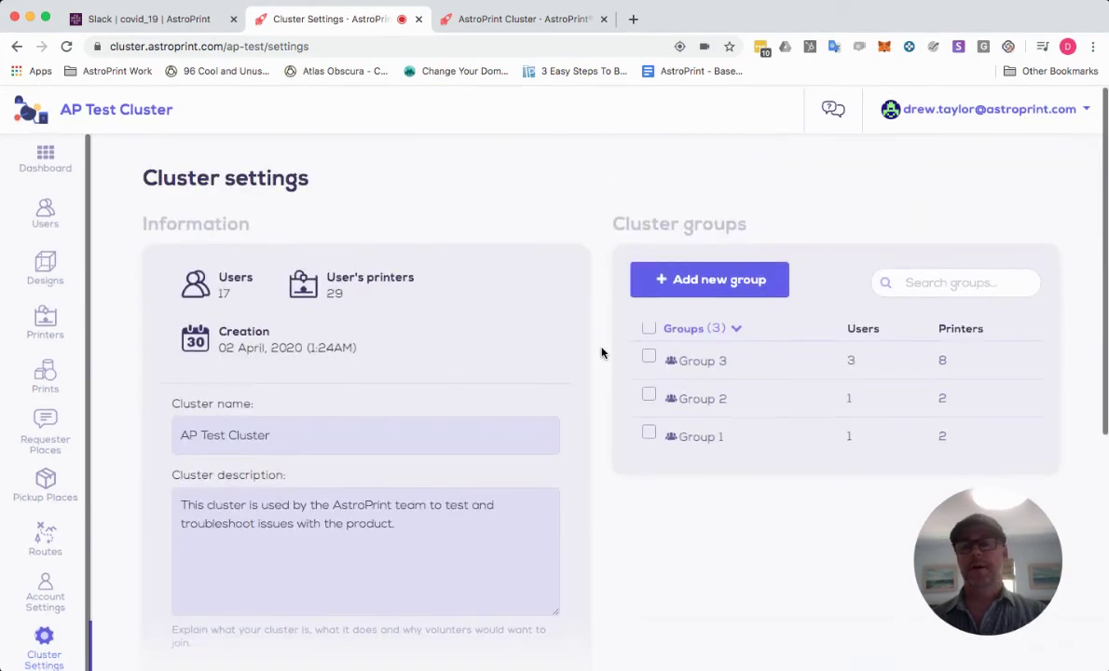
scroll(601, 352, down, 5)
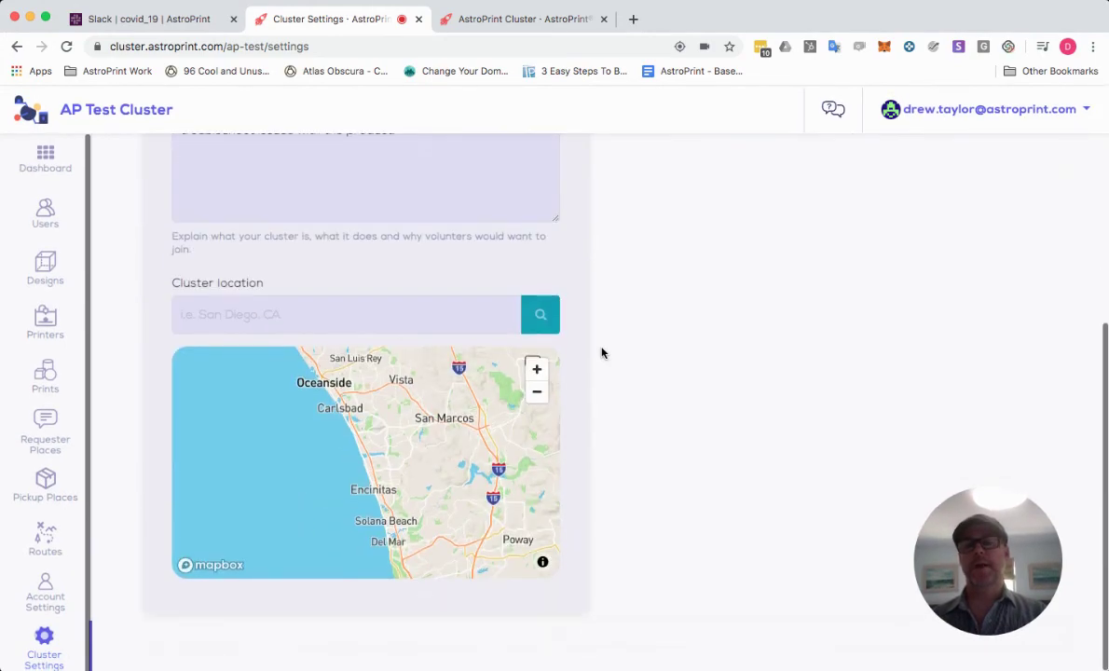
Bring up the public world map with 70 clusters, 298 heroes and 6,778 prints done
click(501, 20)
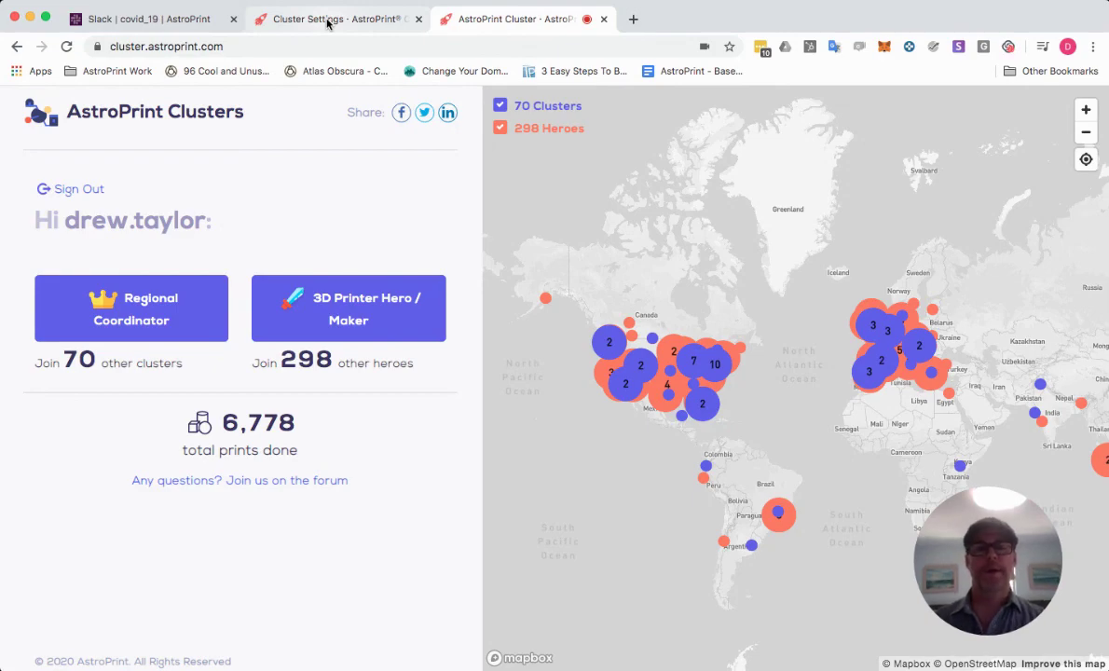
Go back to AP Test Cluster's settings page, showing 17 users, 29 printers and three groups
click(328, 18)
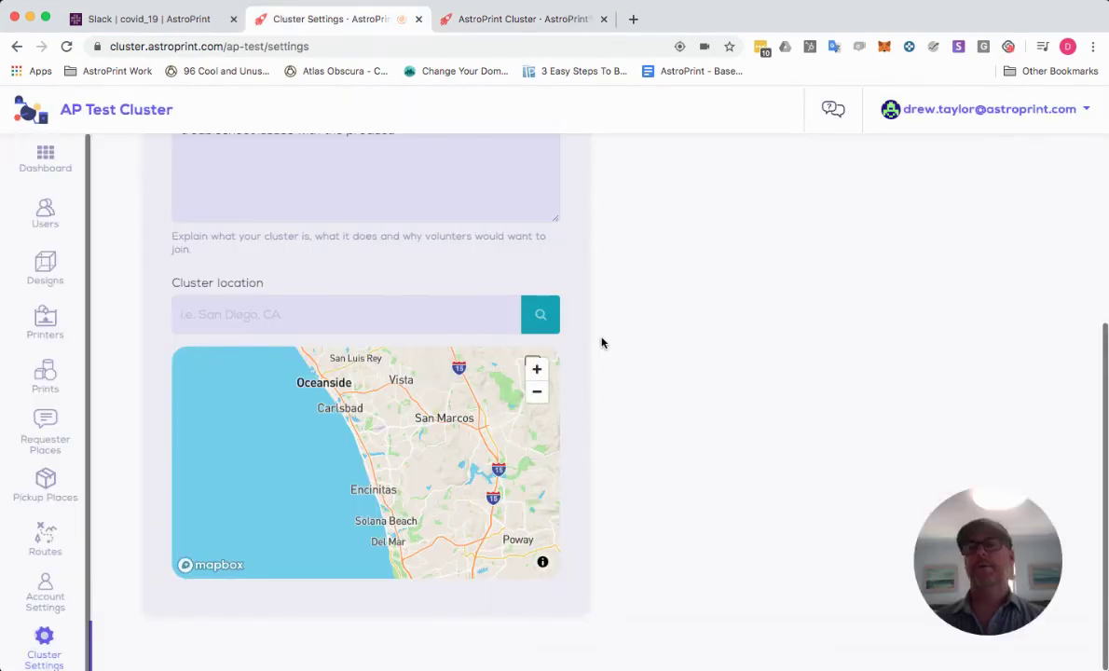
scroll(601, 343, up, 8)
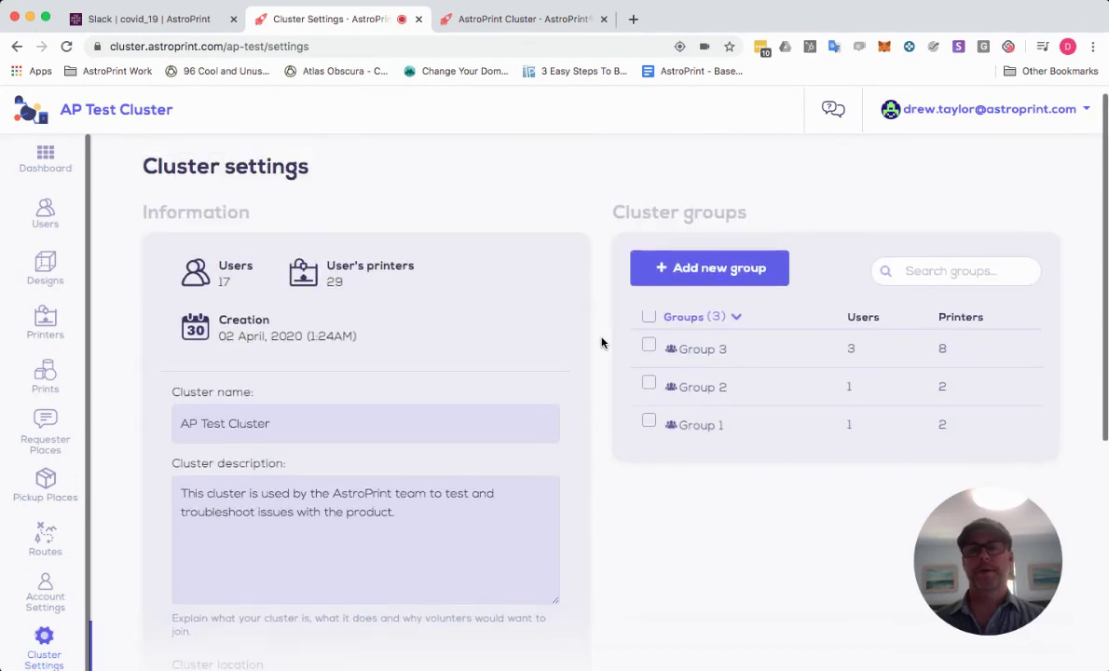
scroll(601, 343, up, 1)
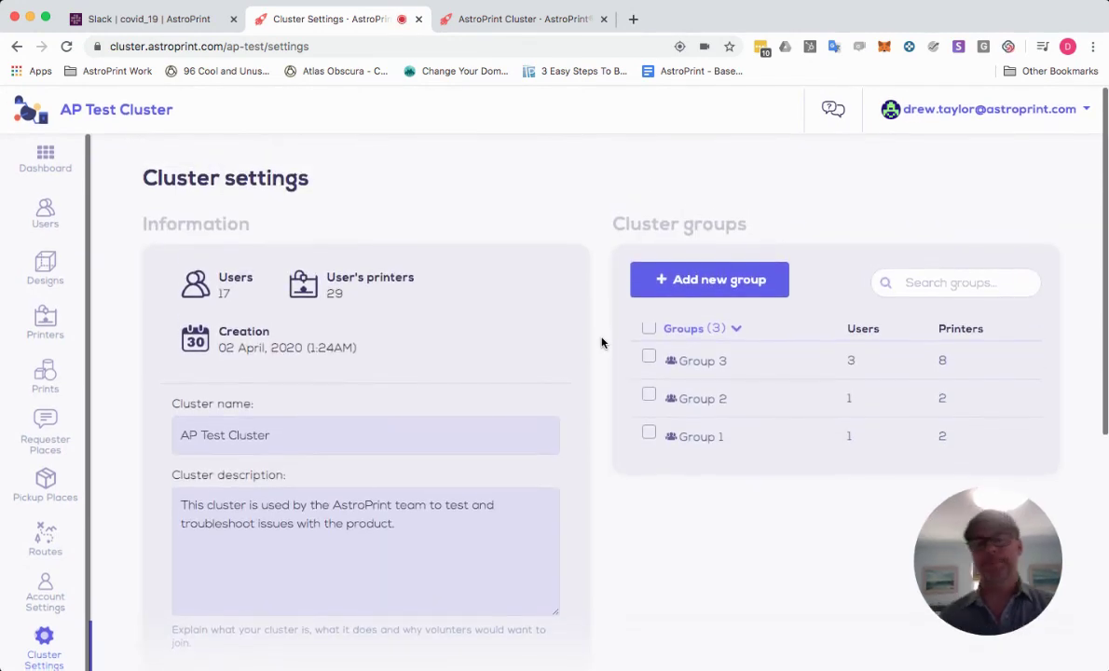